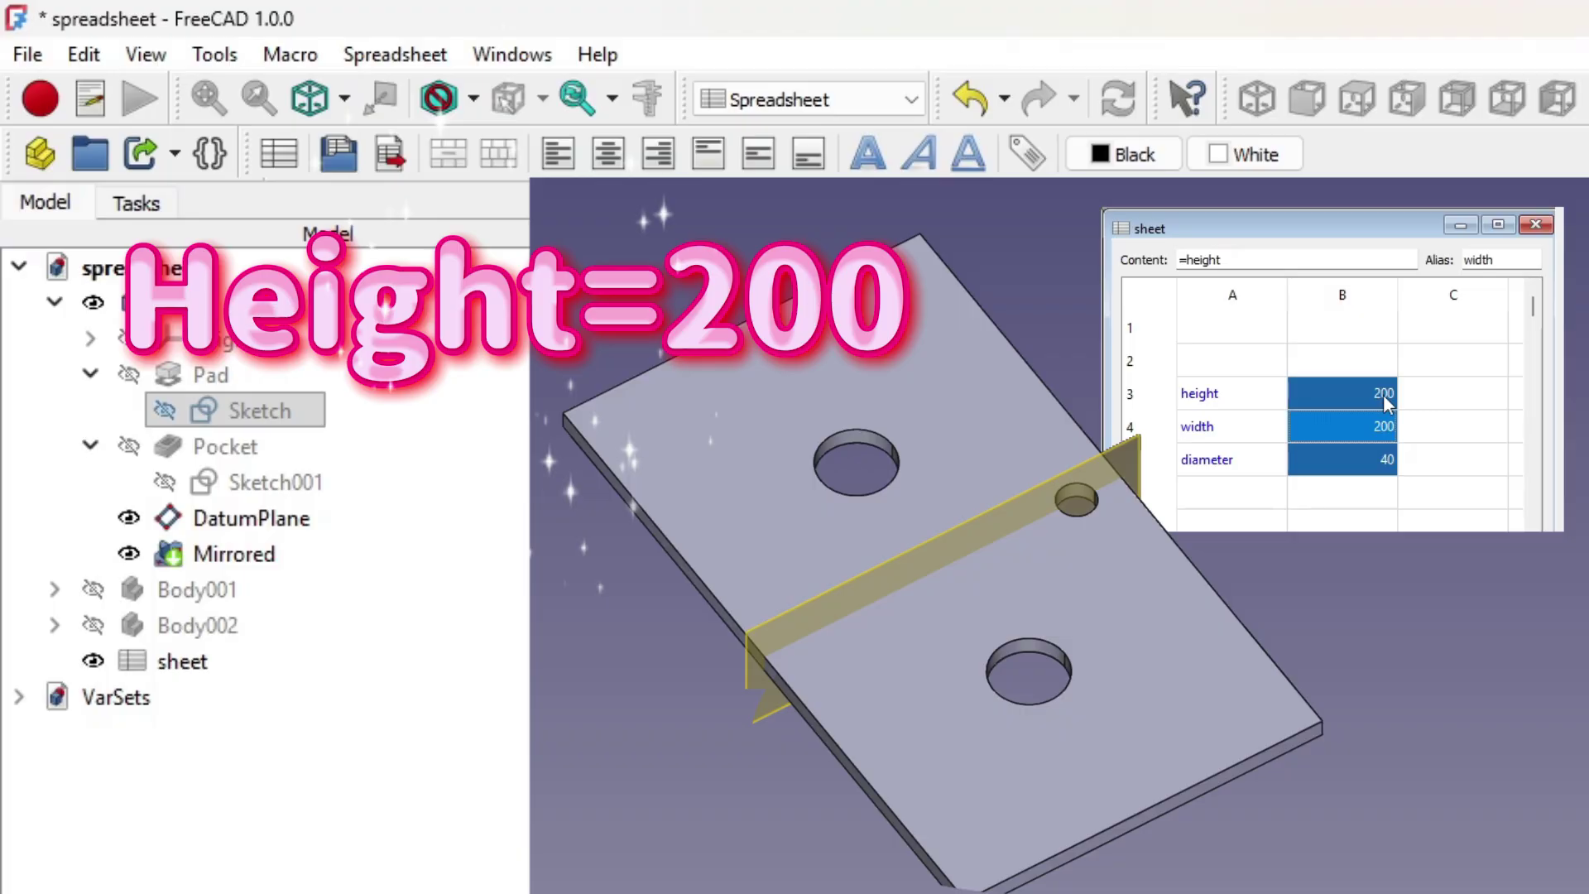
Set spreadsheet height (B3) to 100 and width (B4) to =height*2, giving 200
click(1383, 394)
text(1)
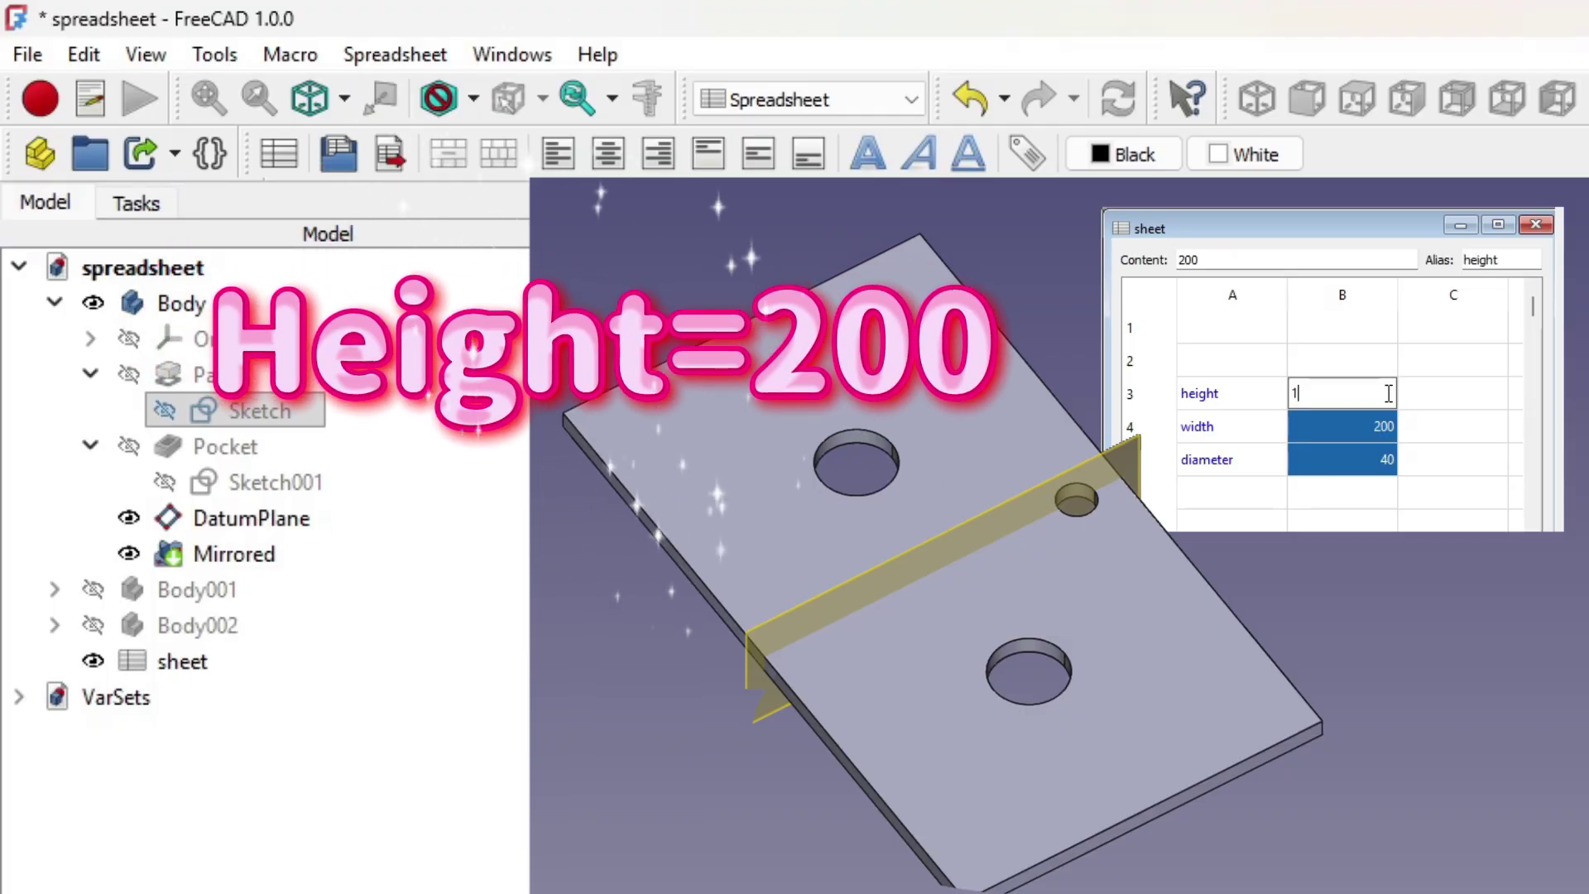
text(00)
key(Return)
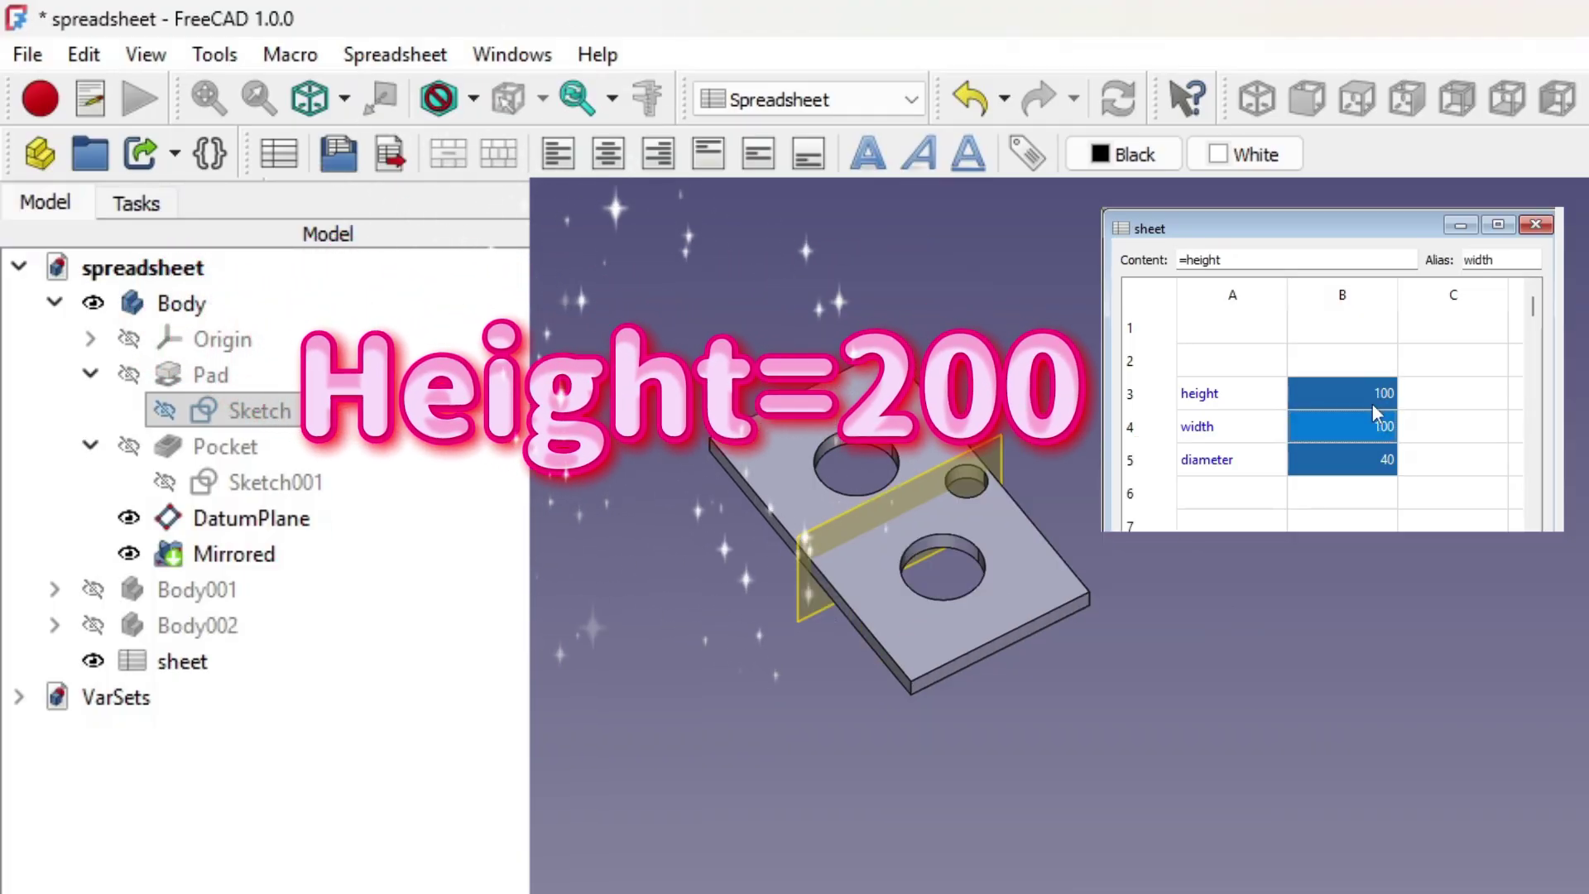
double_click(1376, 423)
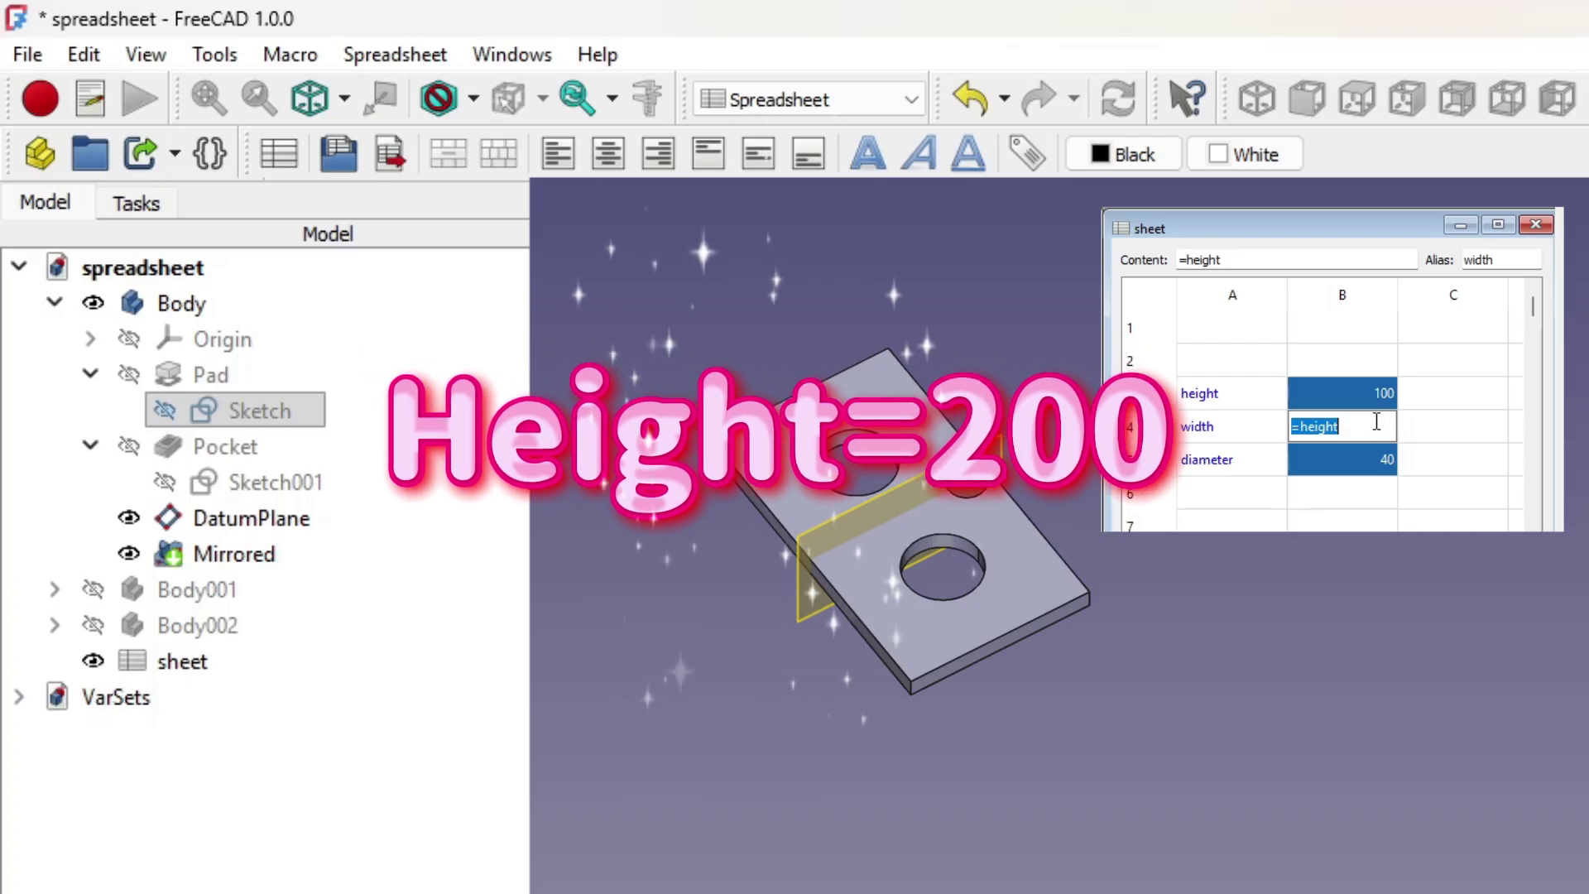
click(1376, 422)
text(*)
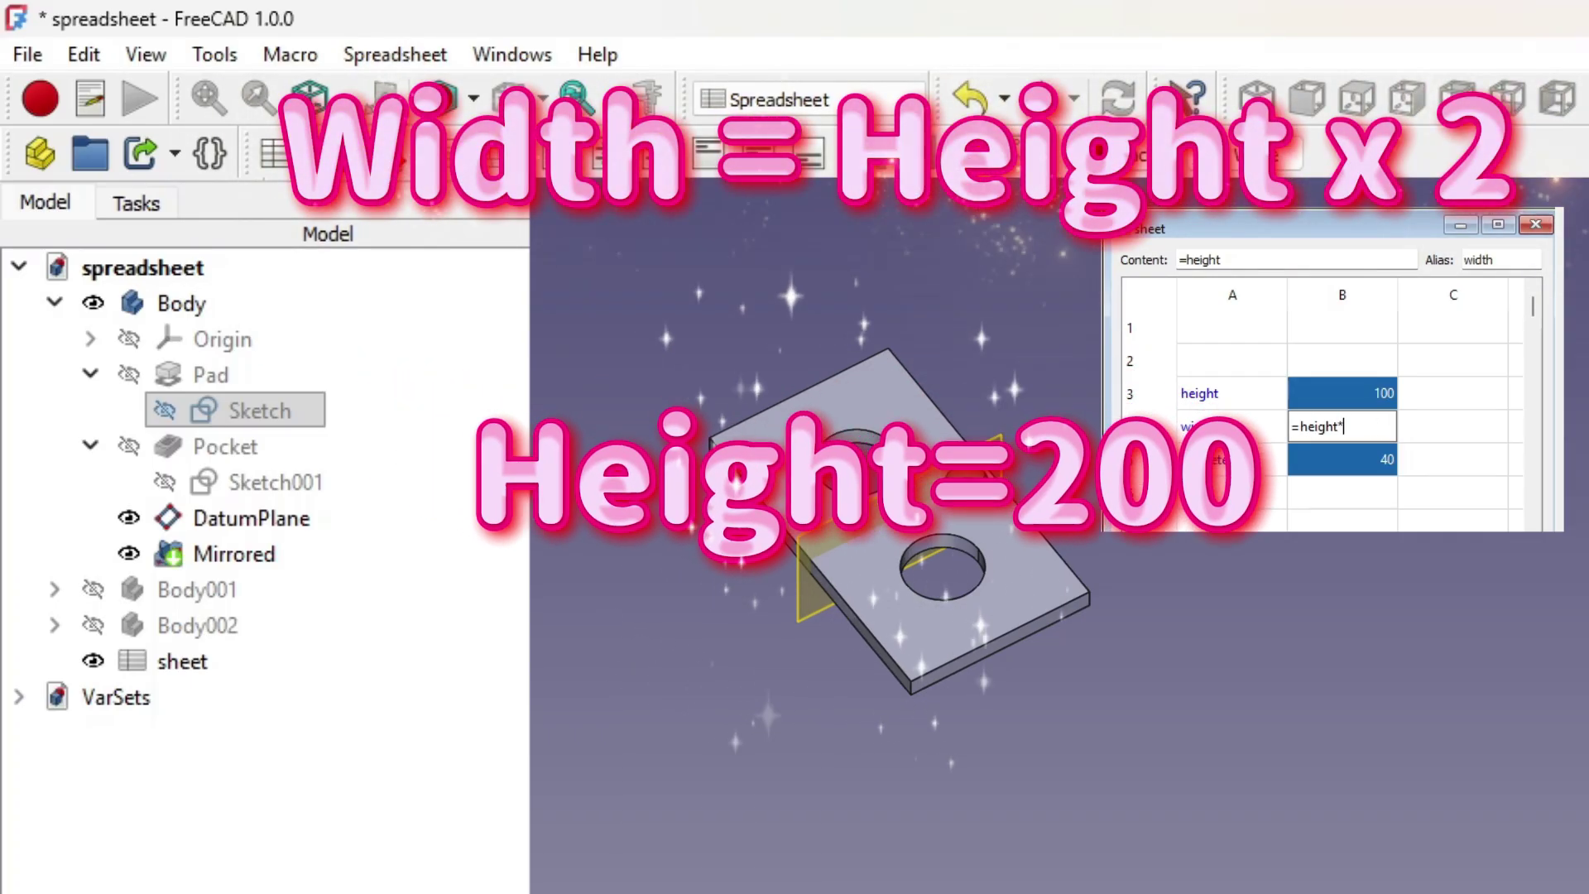
text(2)
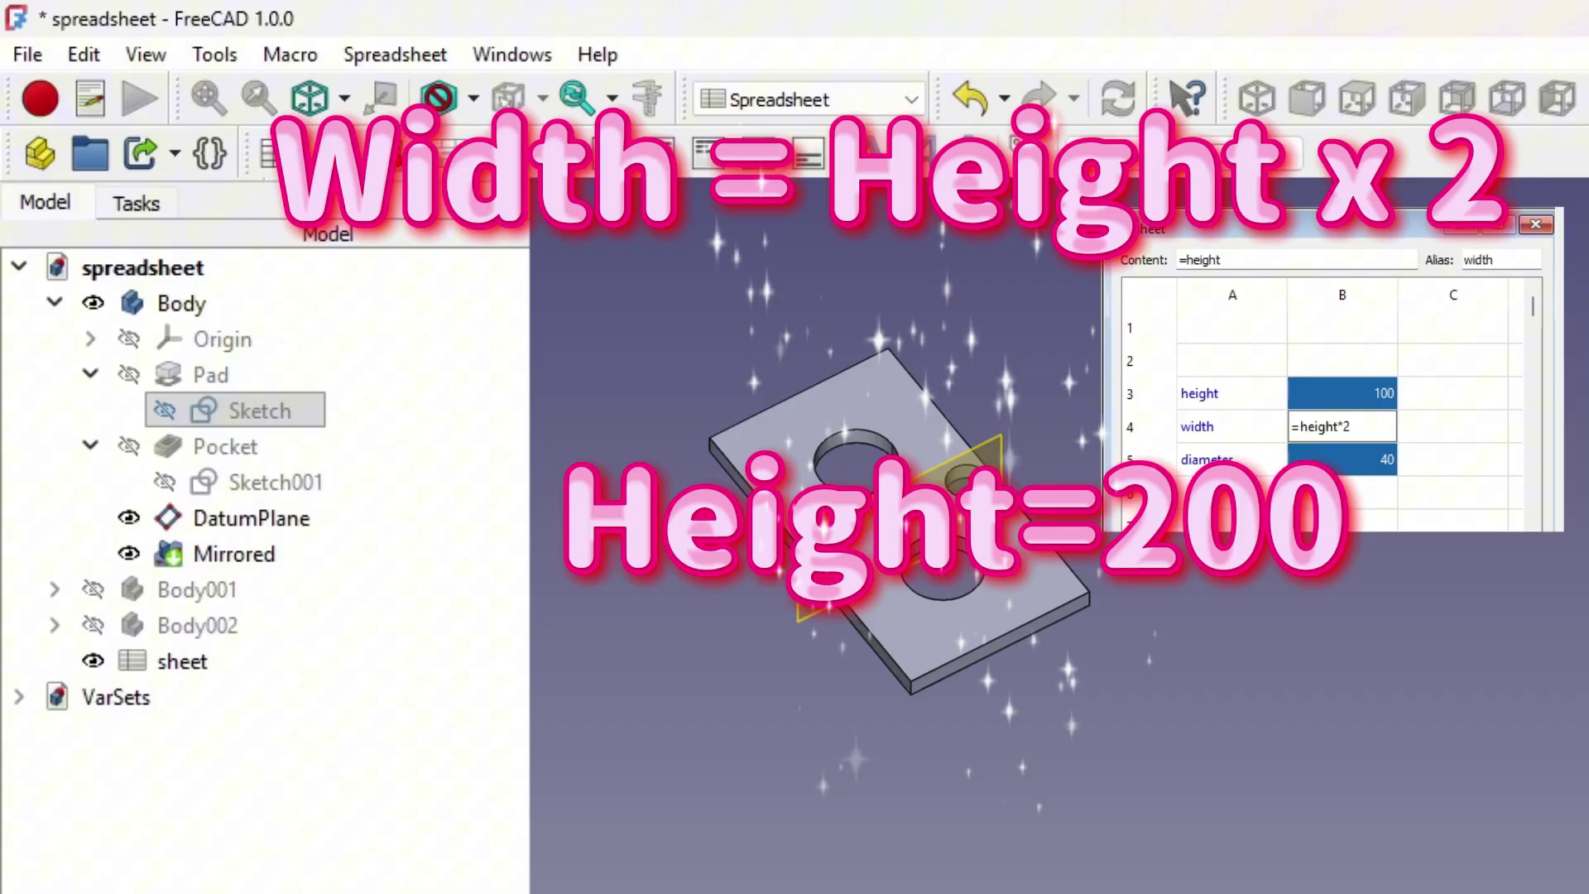
key(Return)
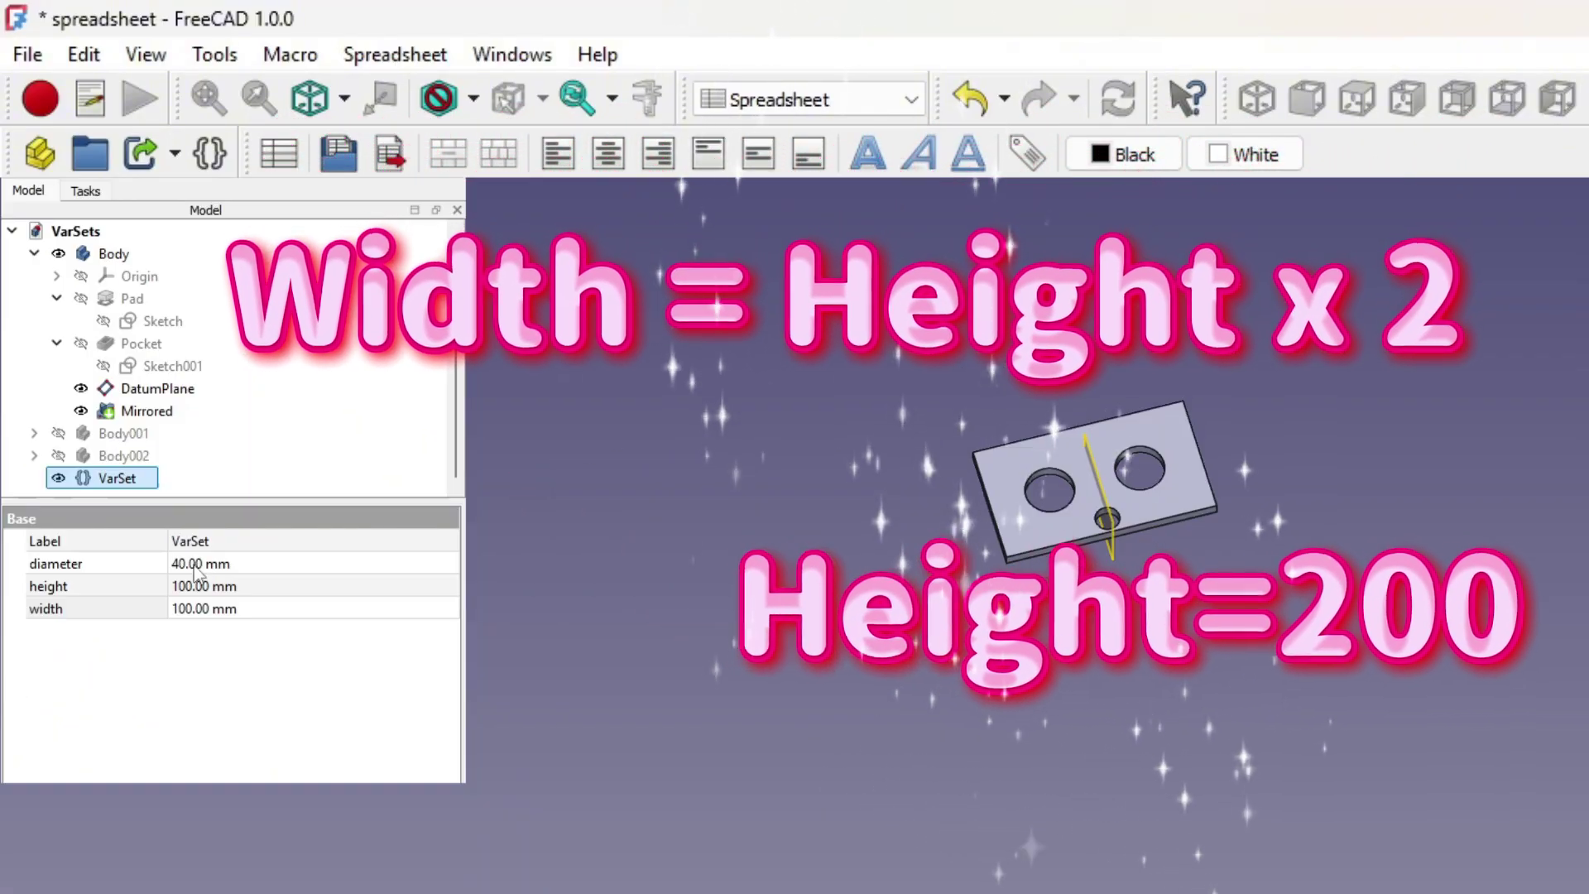
Edit the VarSet diameter and give height the expression width*2
double_click(196, 565)
text(50)
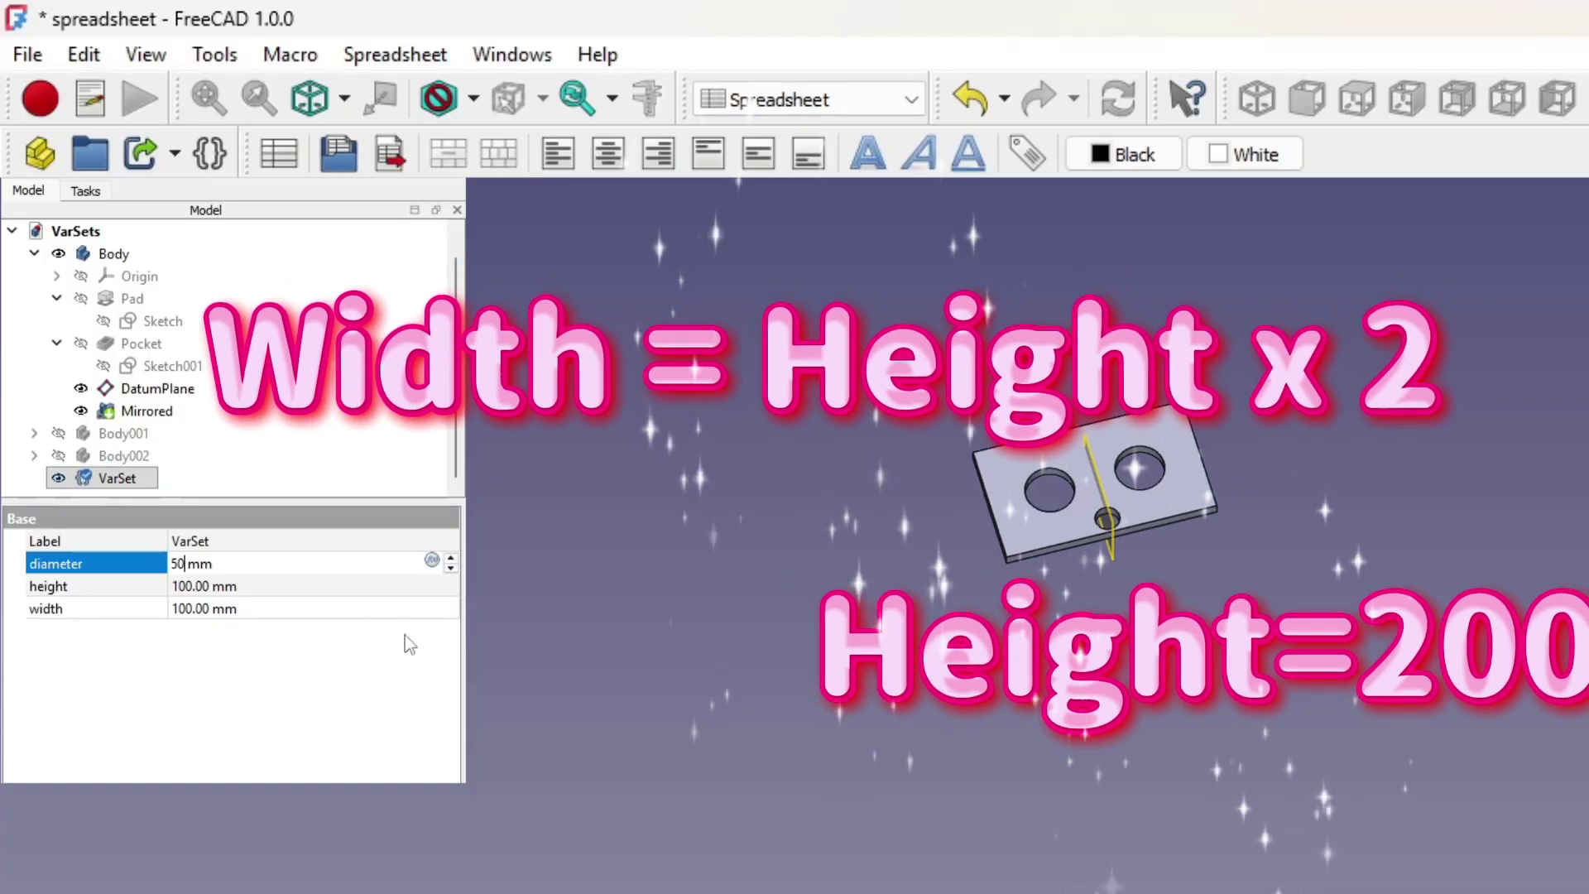
click(205, 586)
click(430, 587)
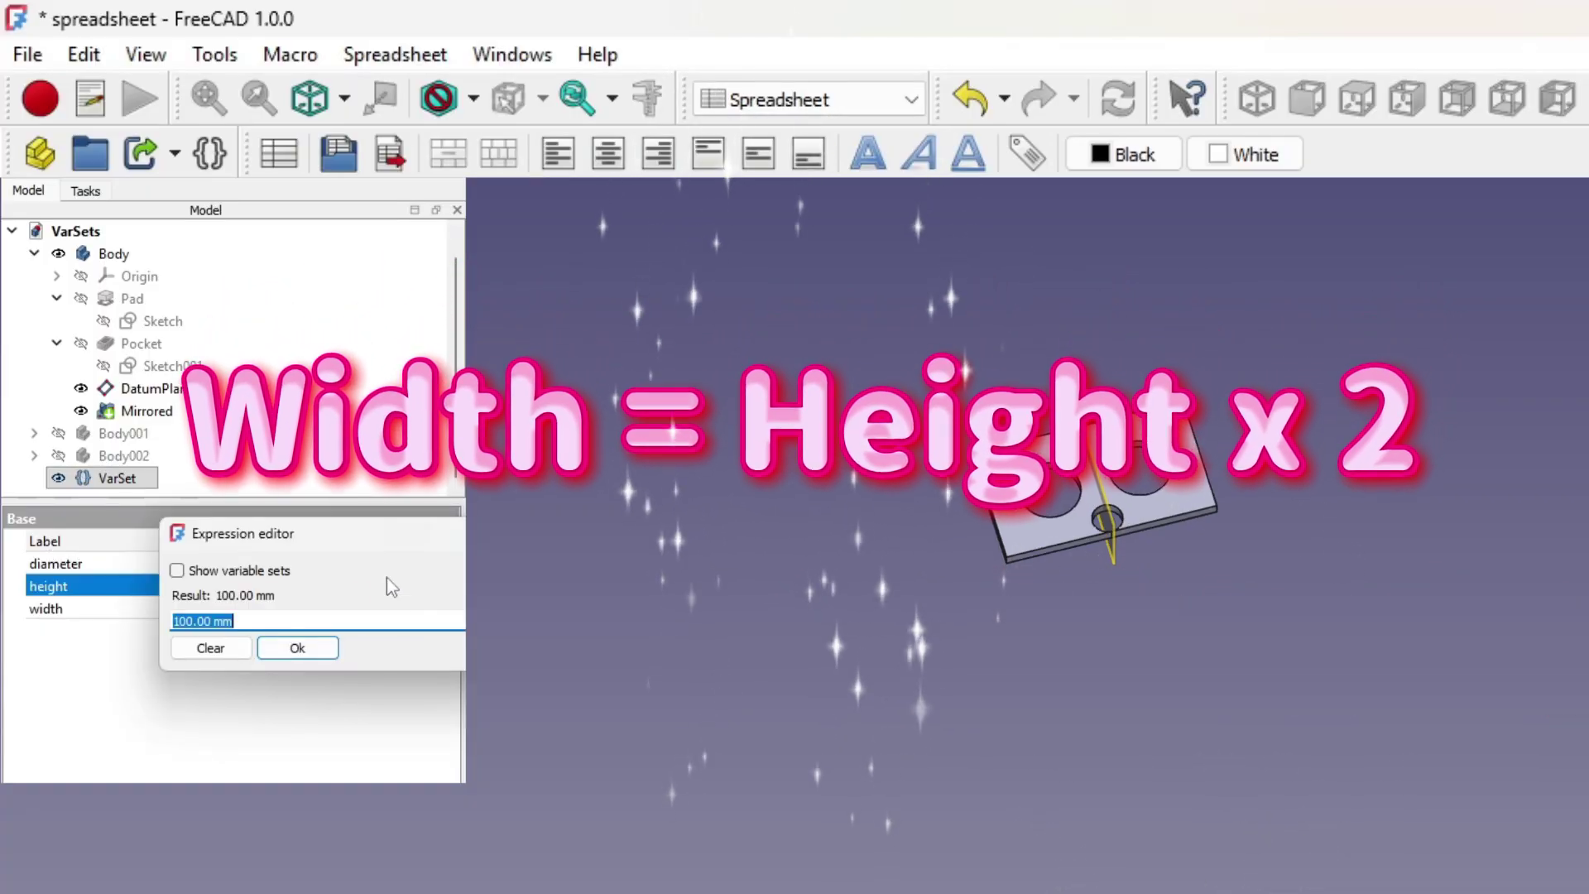
text(width*2)
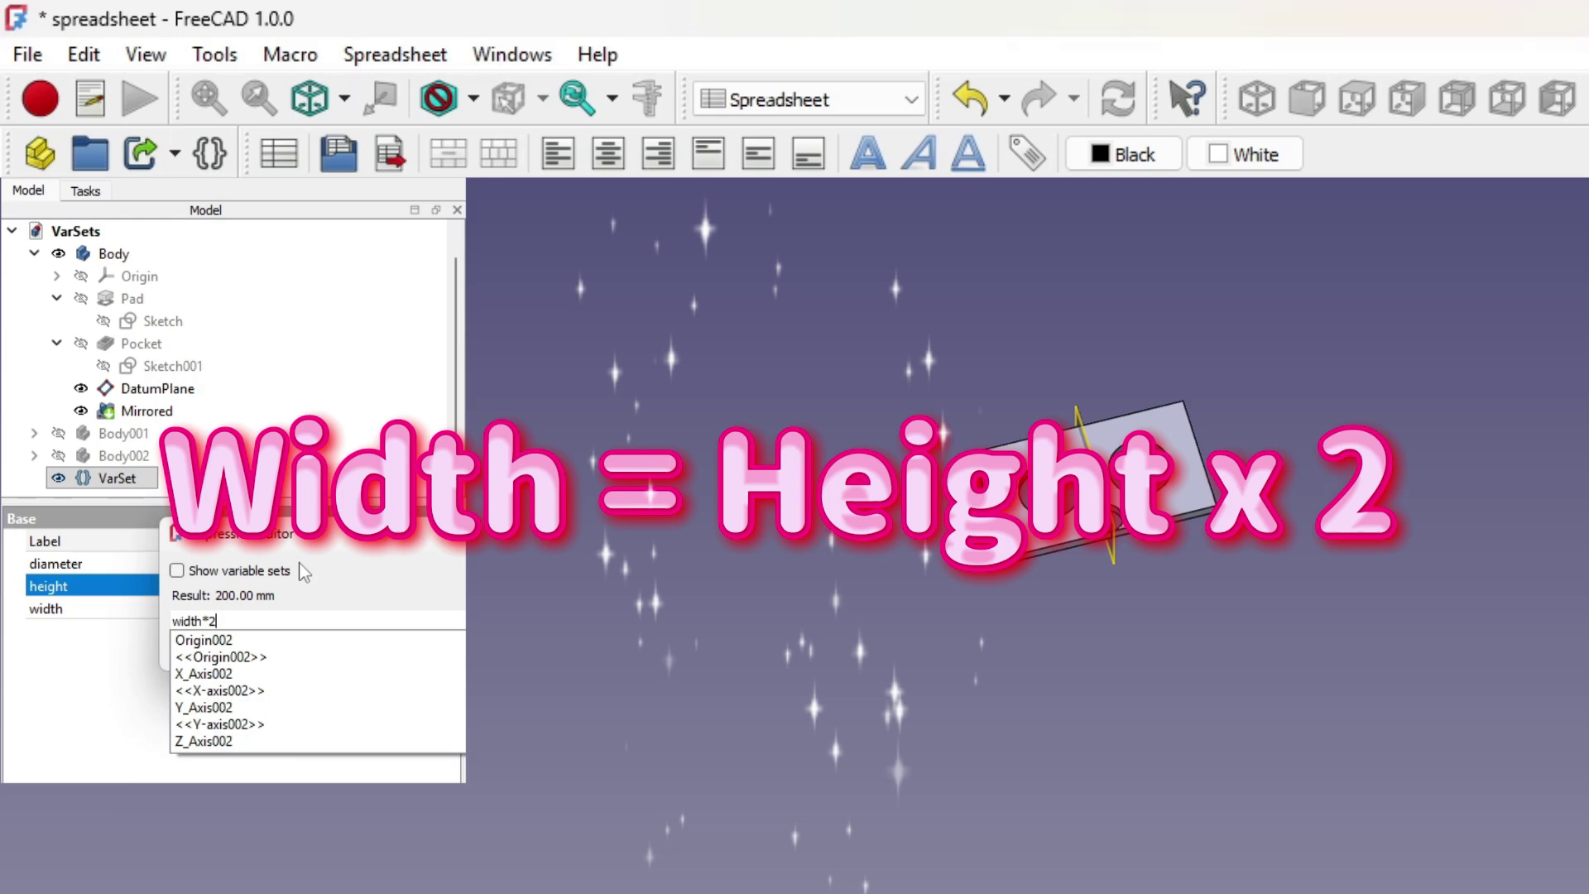
Set VarSet width to 200 mm and diameter to 75 mm
key(Return)
click(298, 609)
text(200)
key(Return)
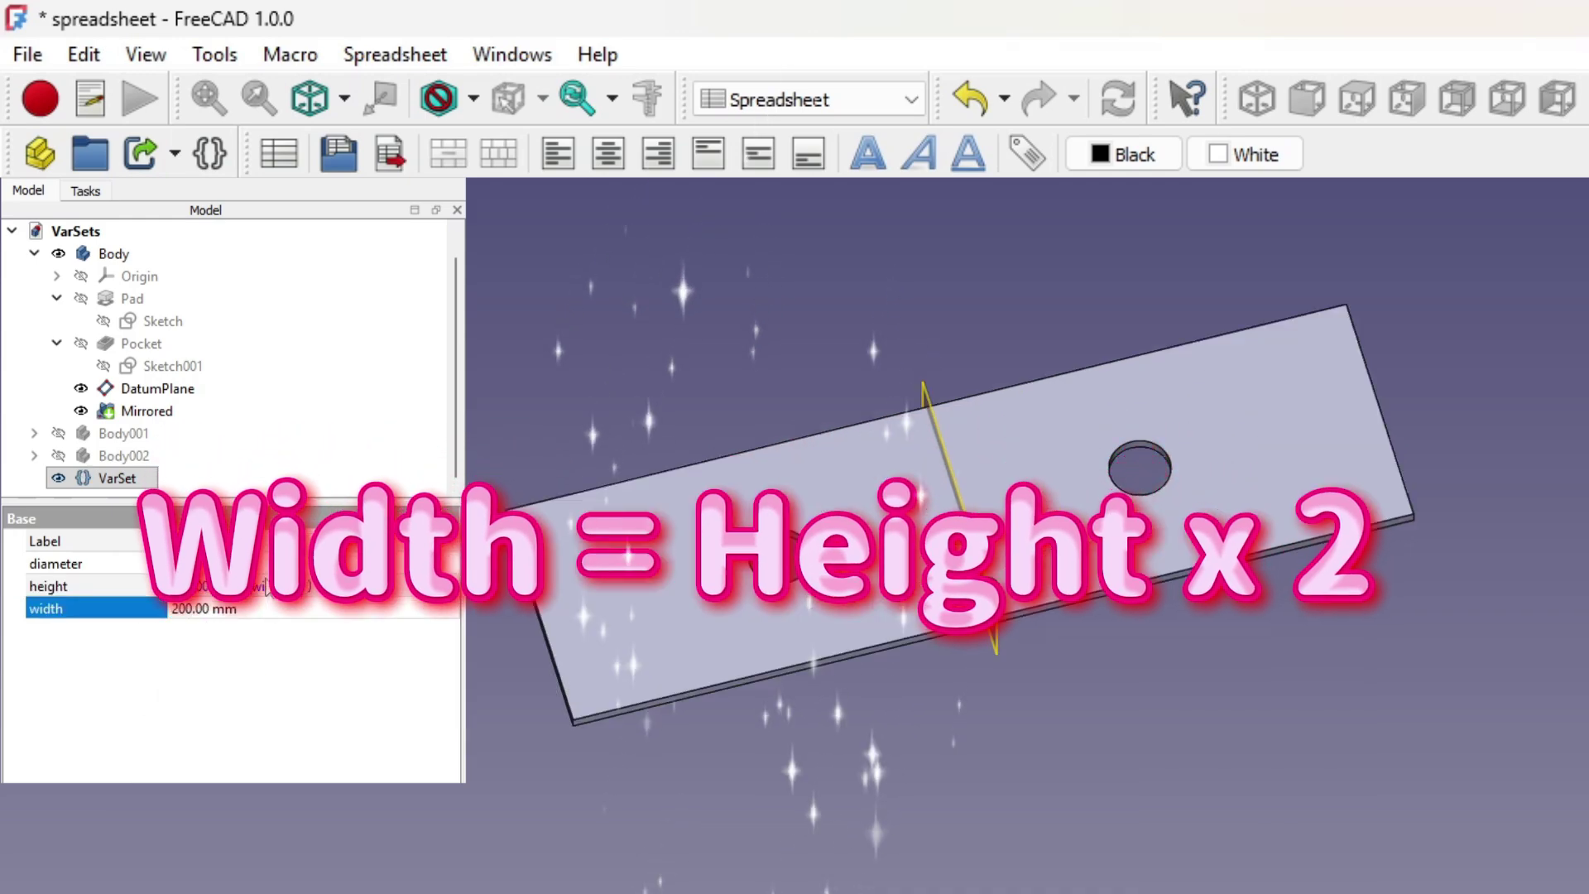
click(159, 561)
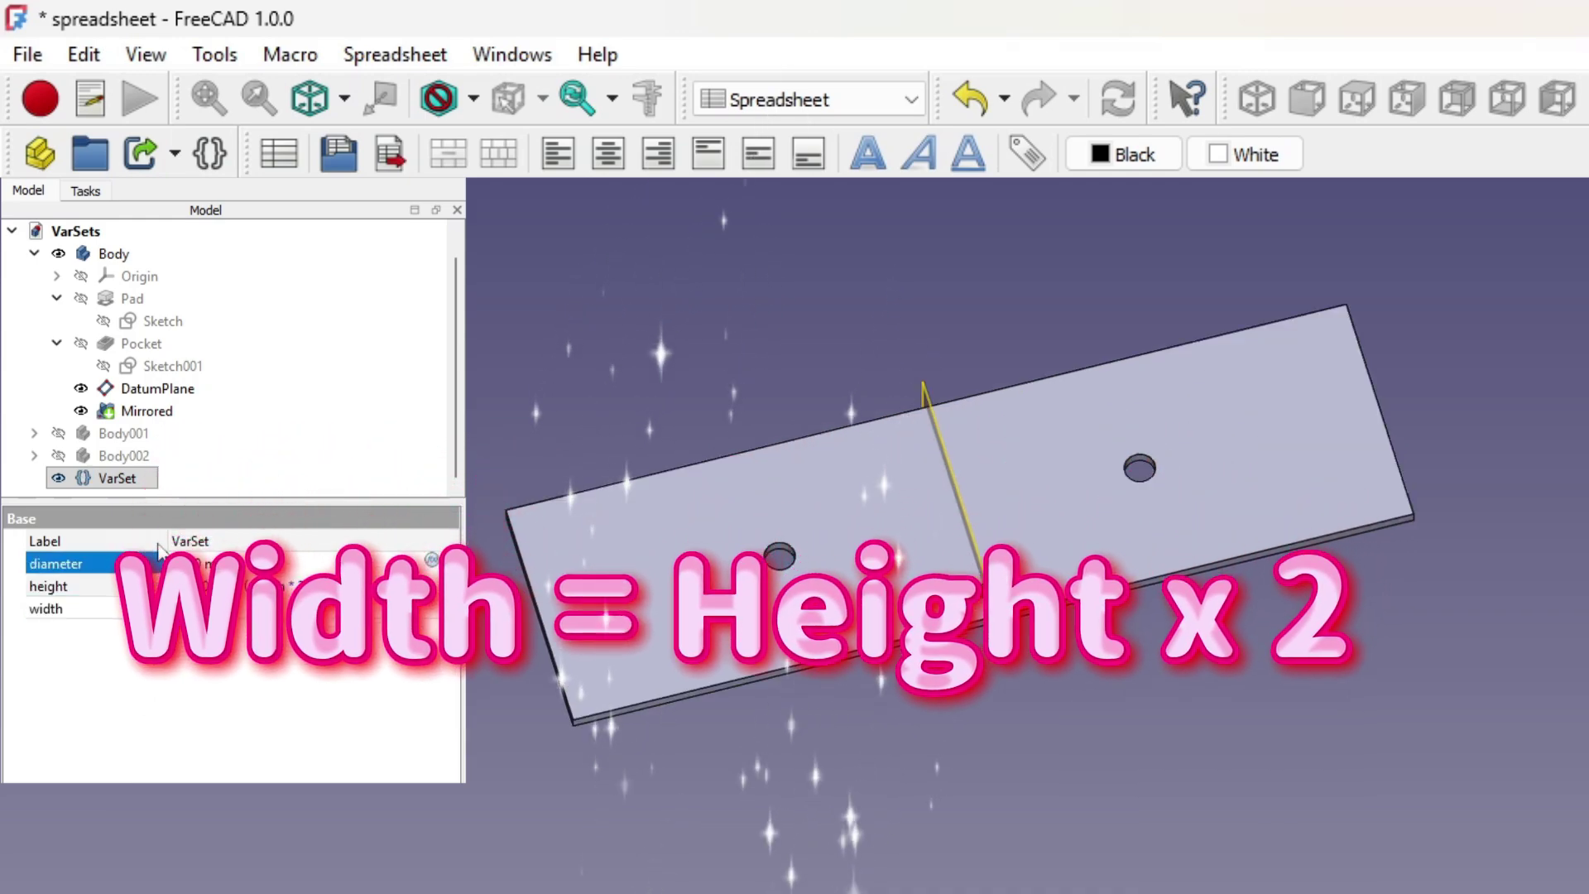
text(75)
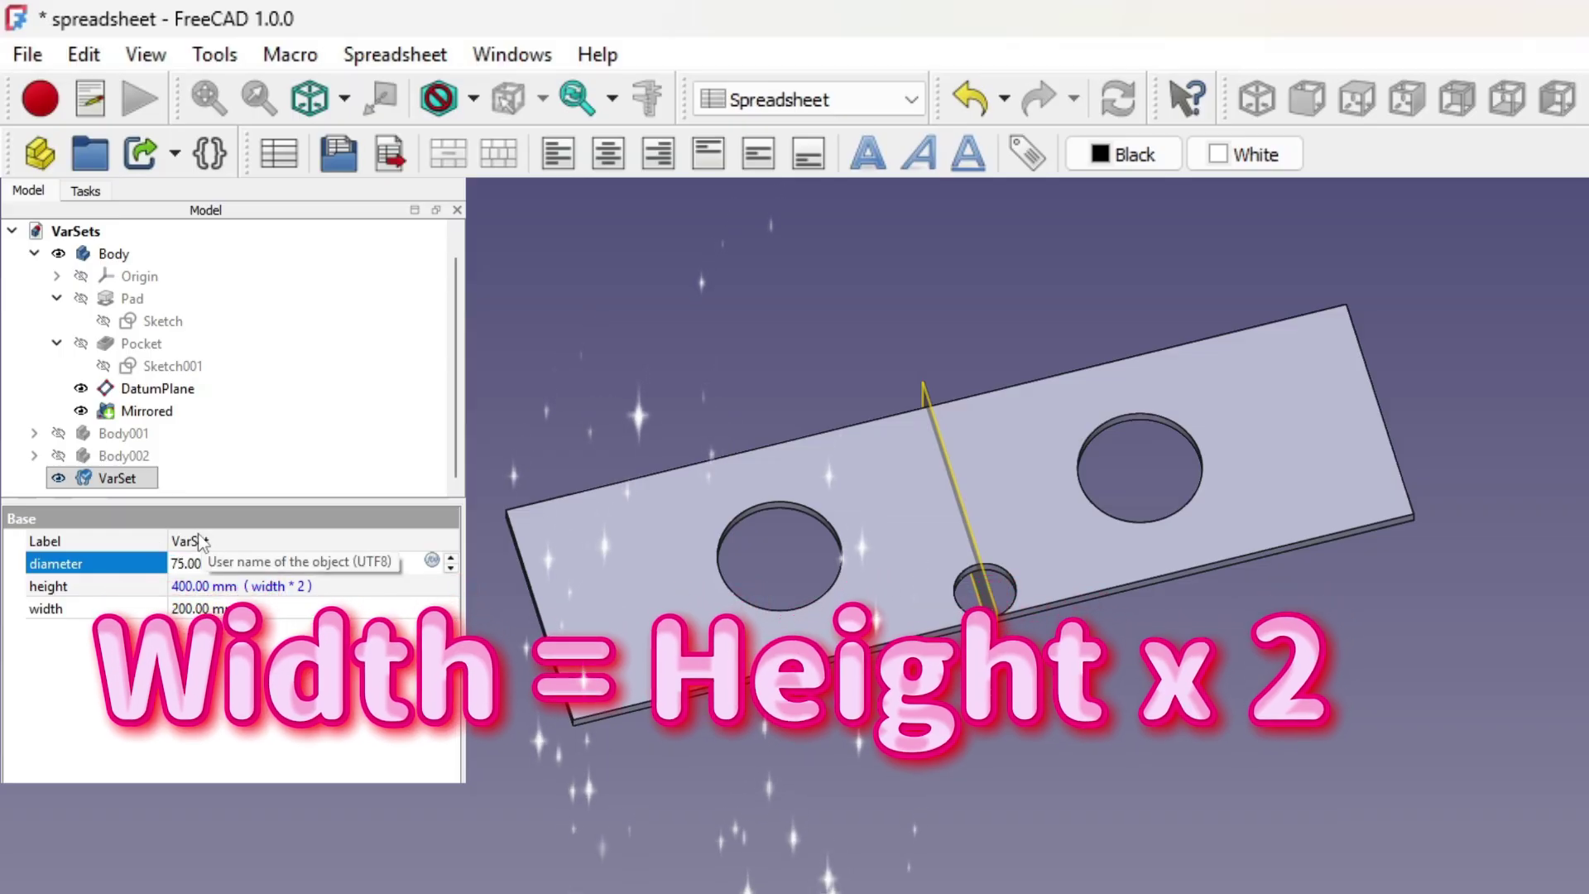
key(Return)
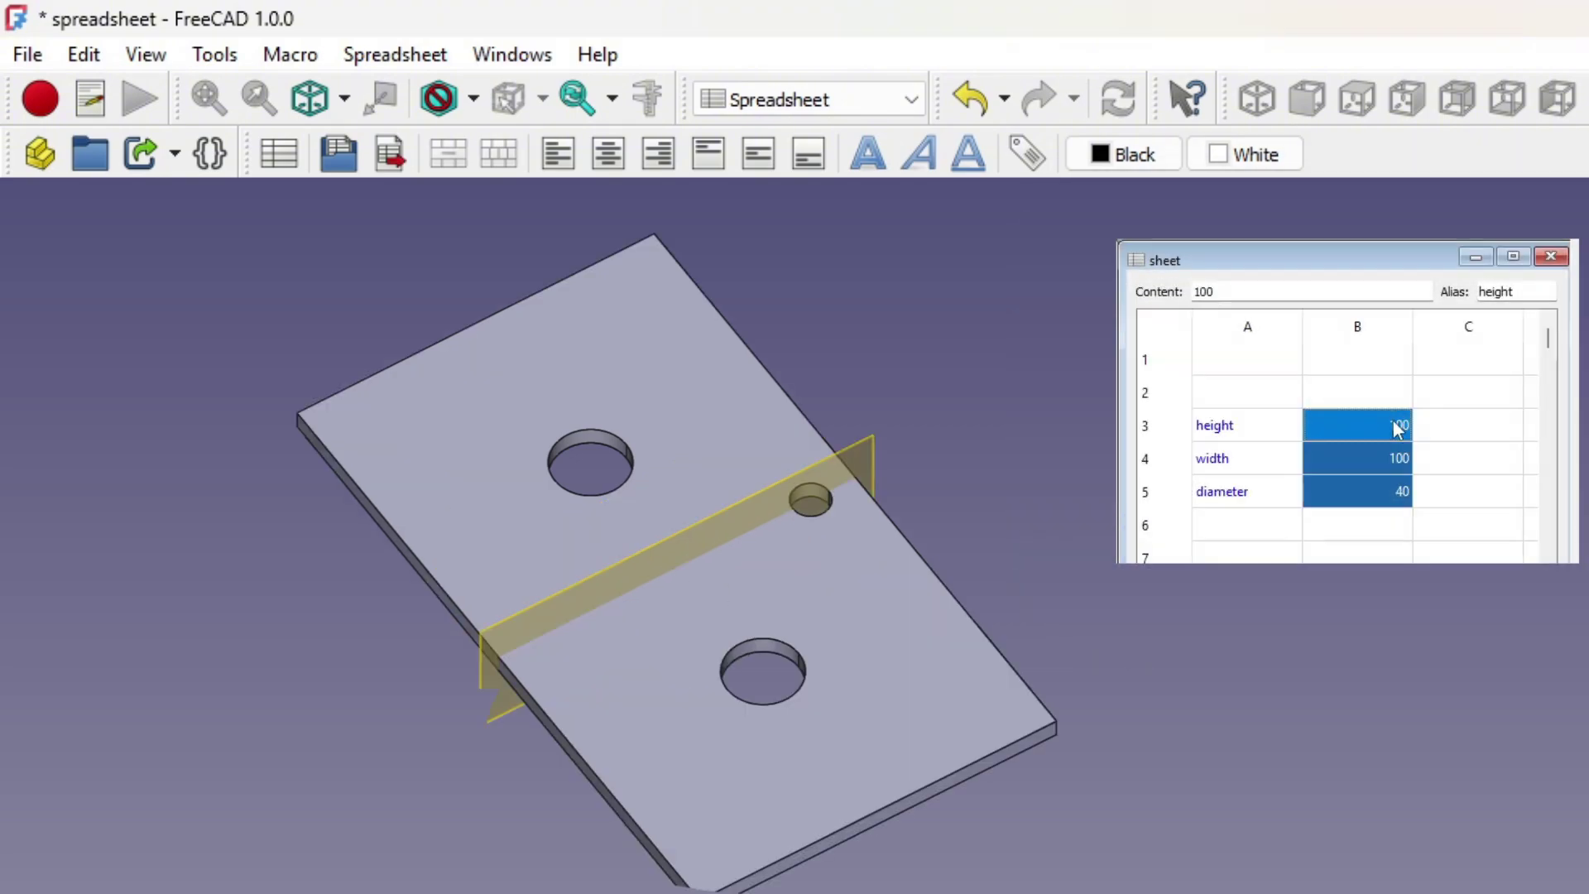
text(2)
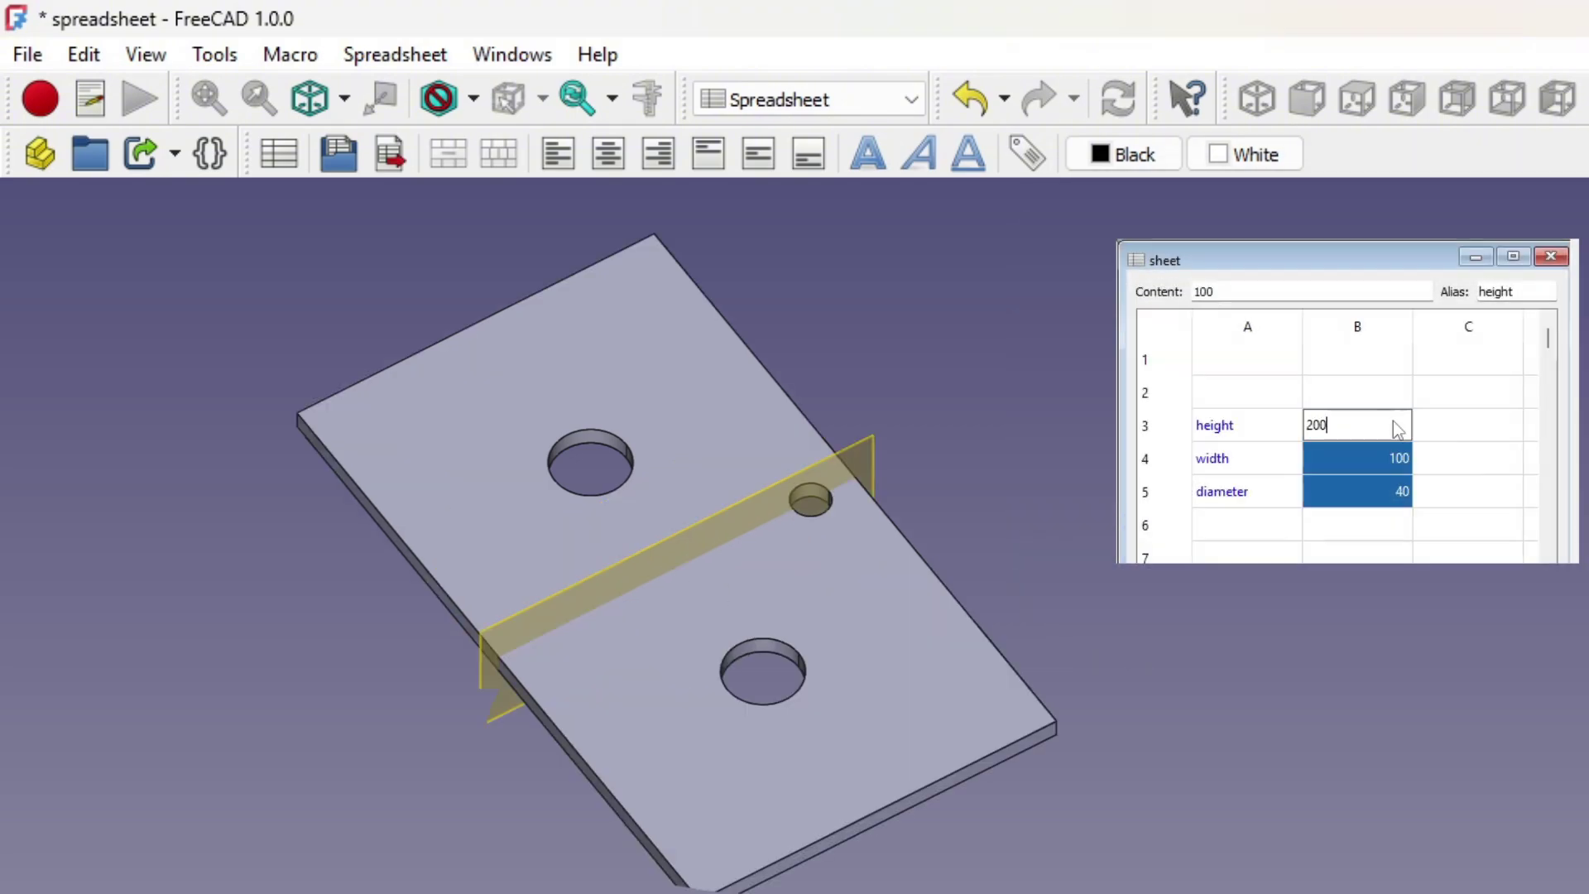
Change the spreadsheet height in B3 to 200
key(Return)
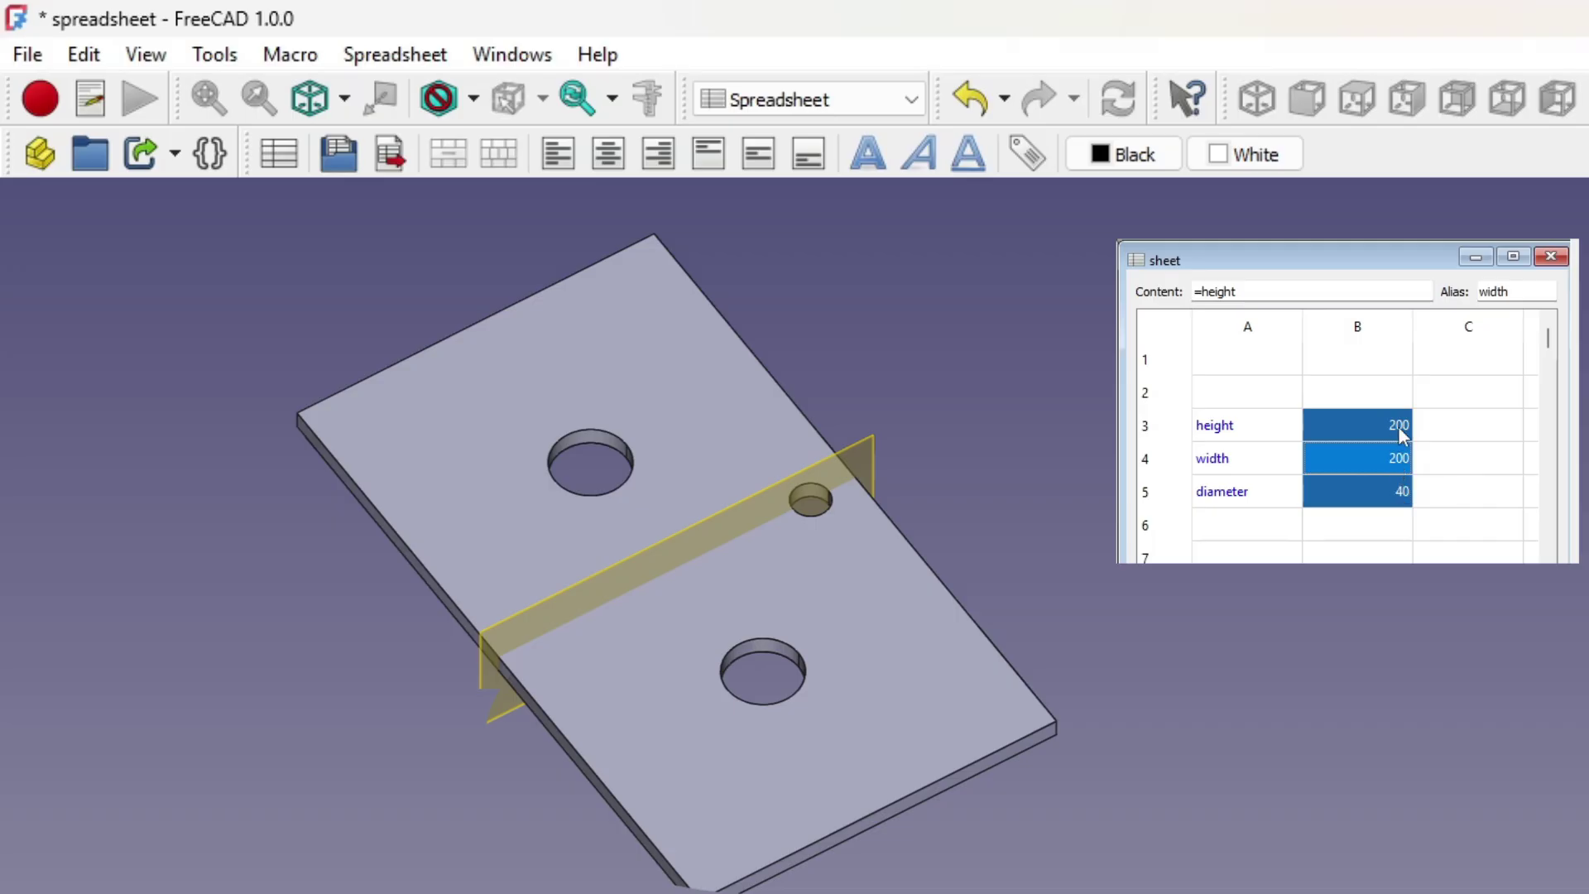
Reset spreadsheet height B3 to 100 and change width B4 to =height*2
click(1402, 426)
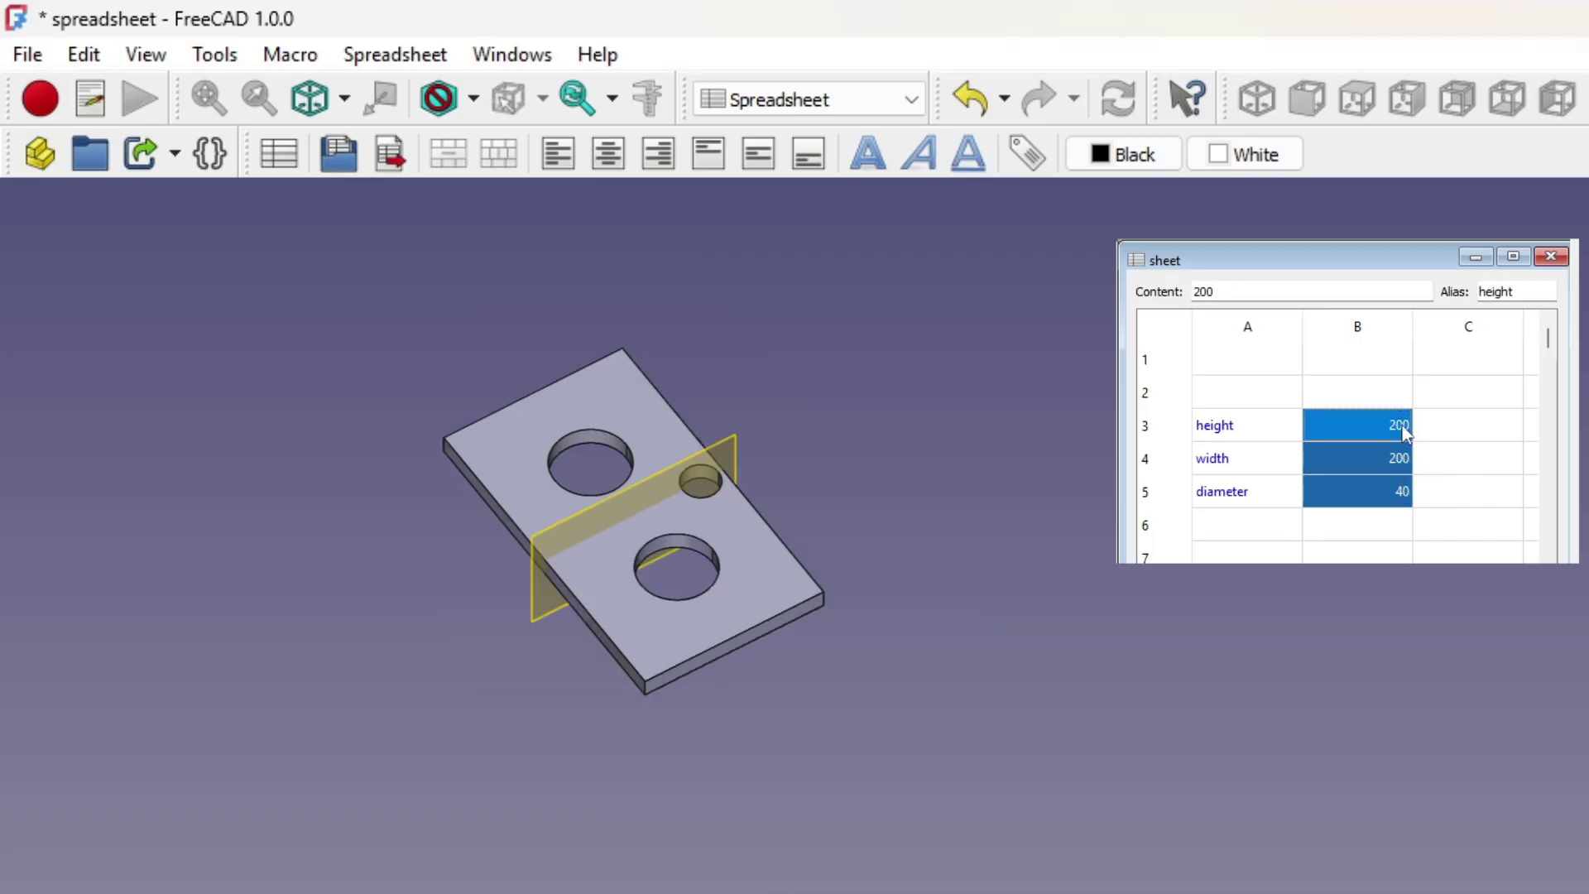
text(100)
key(Return)
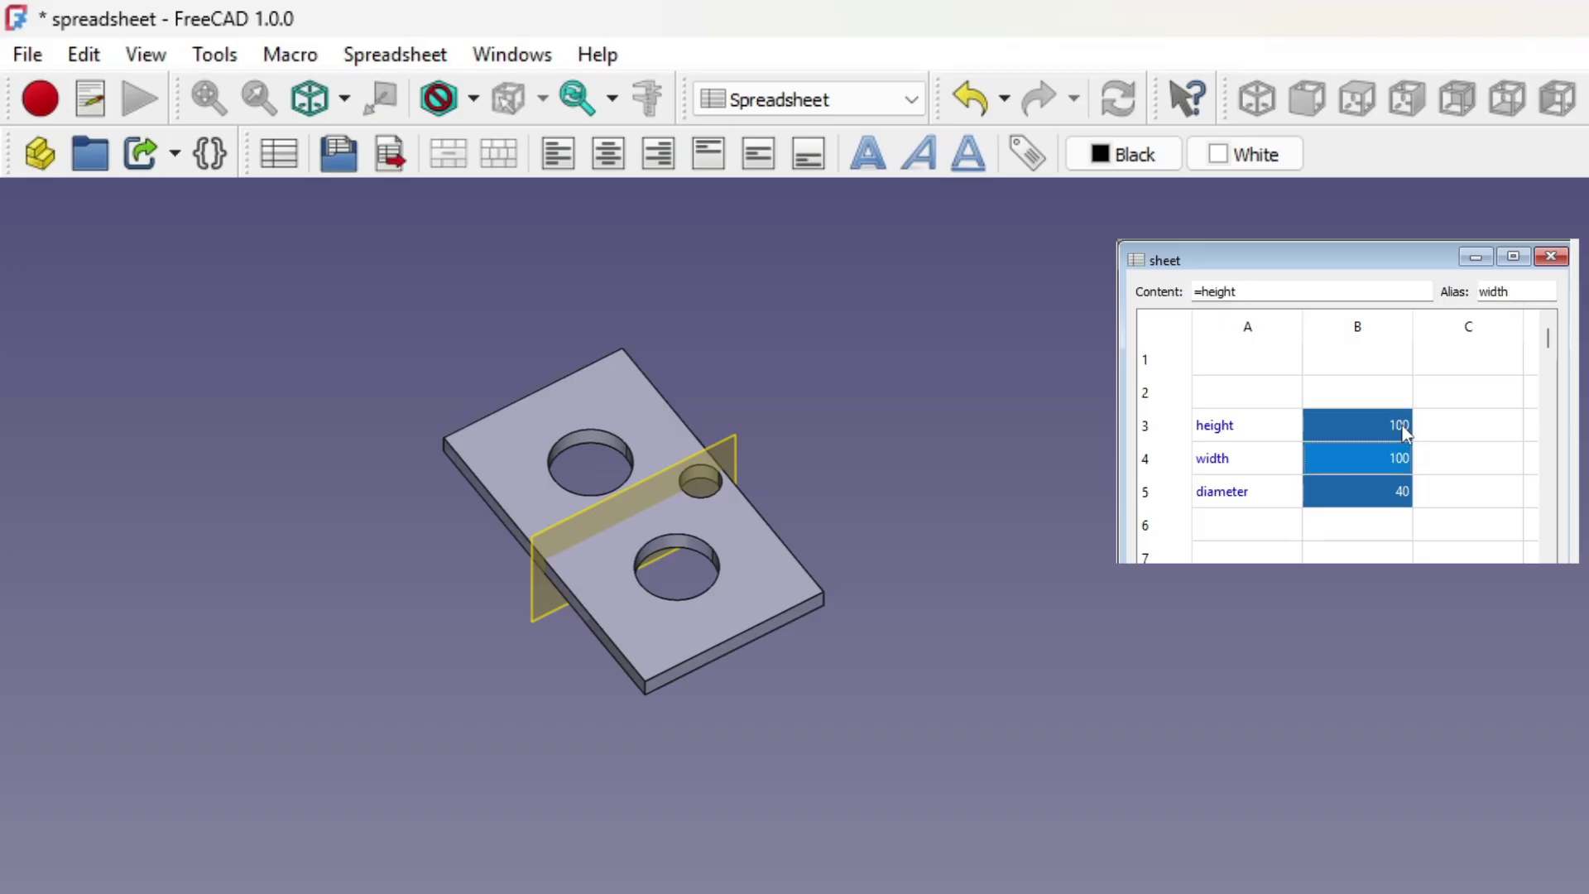
double_click(1396, 457)
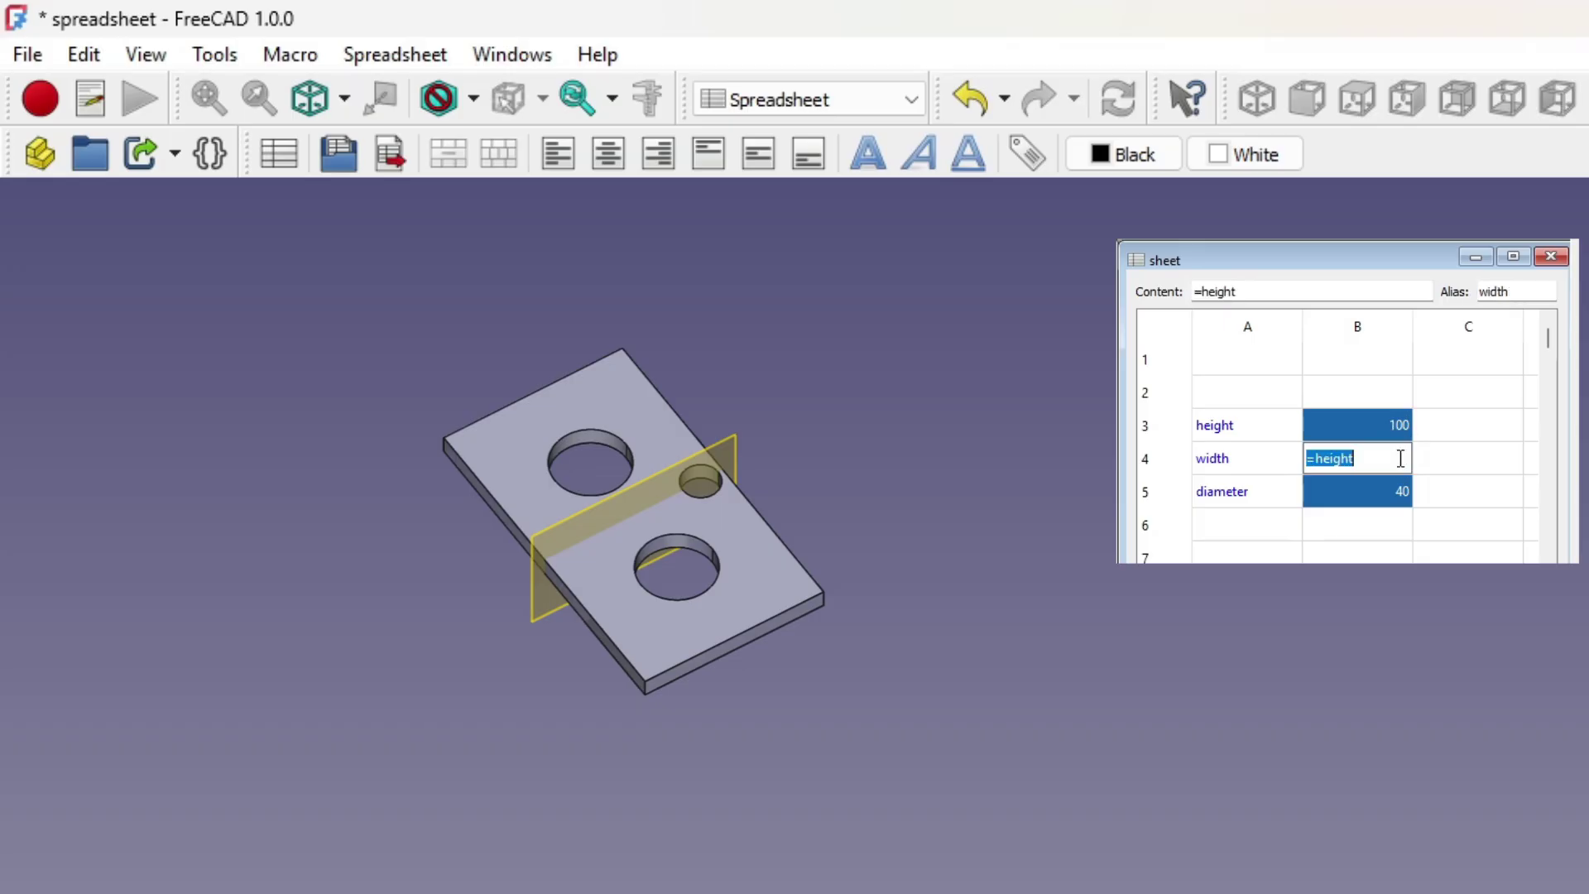
click(1390, 460)
text(*)
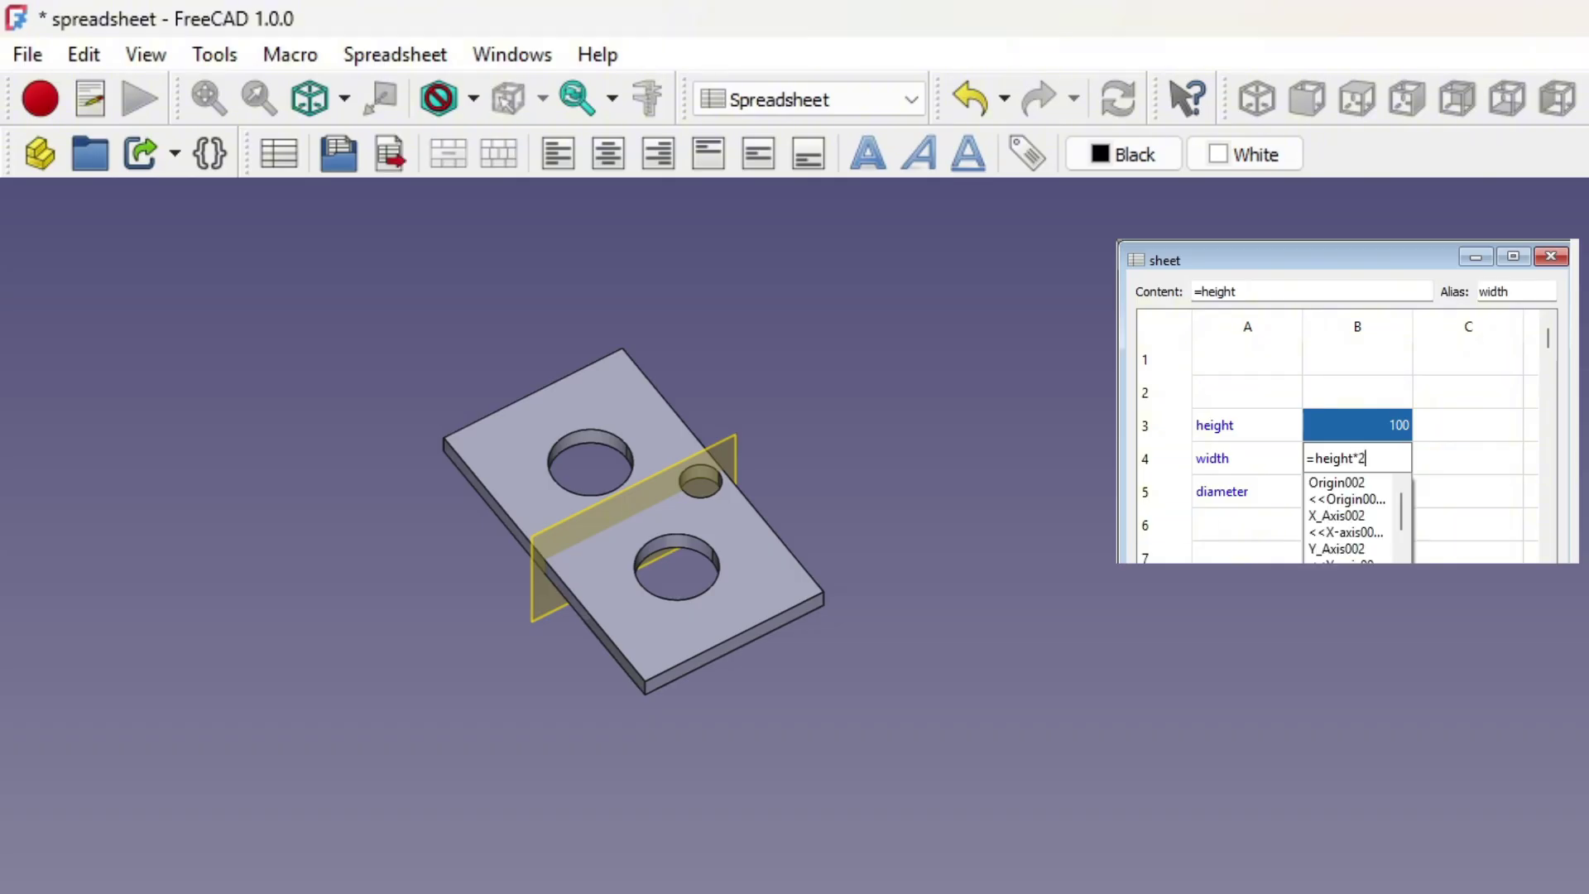
text(2)
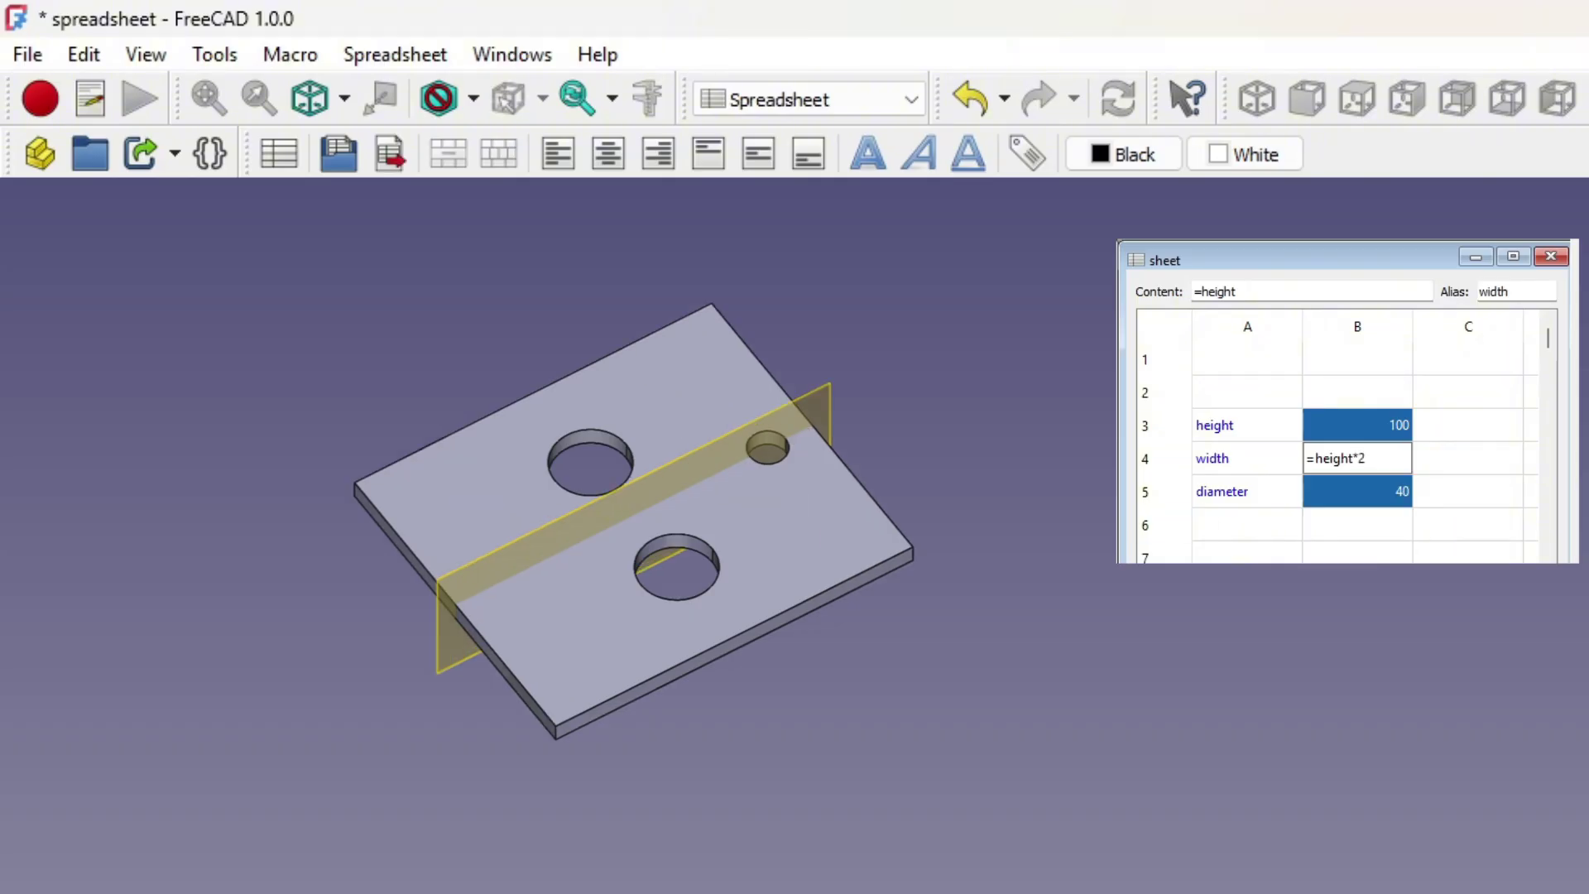
key(Return)
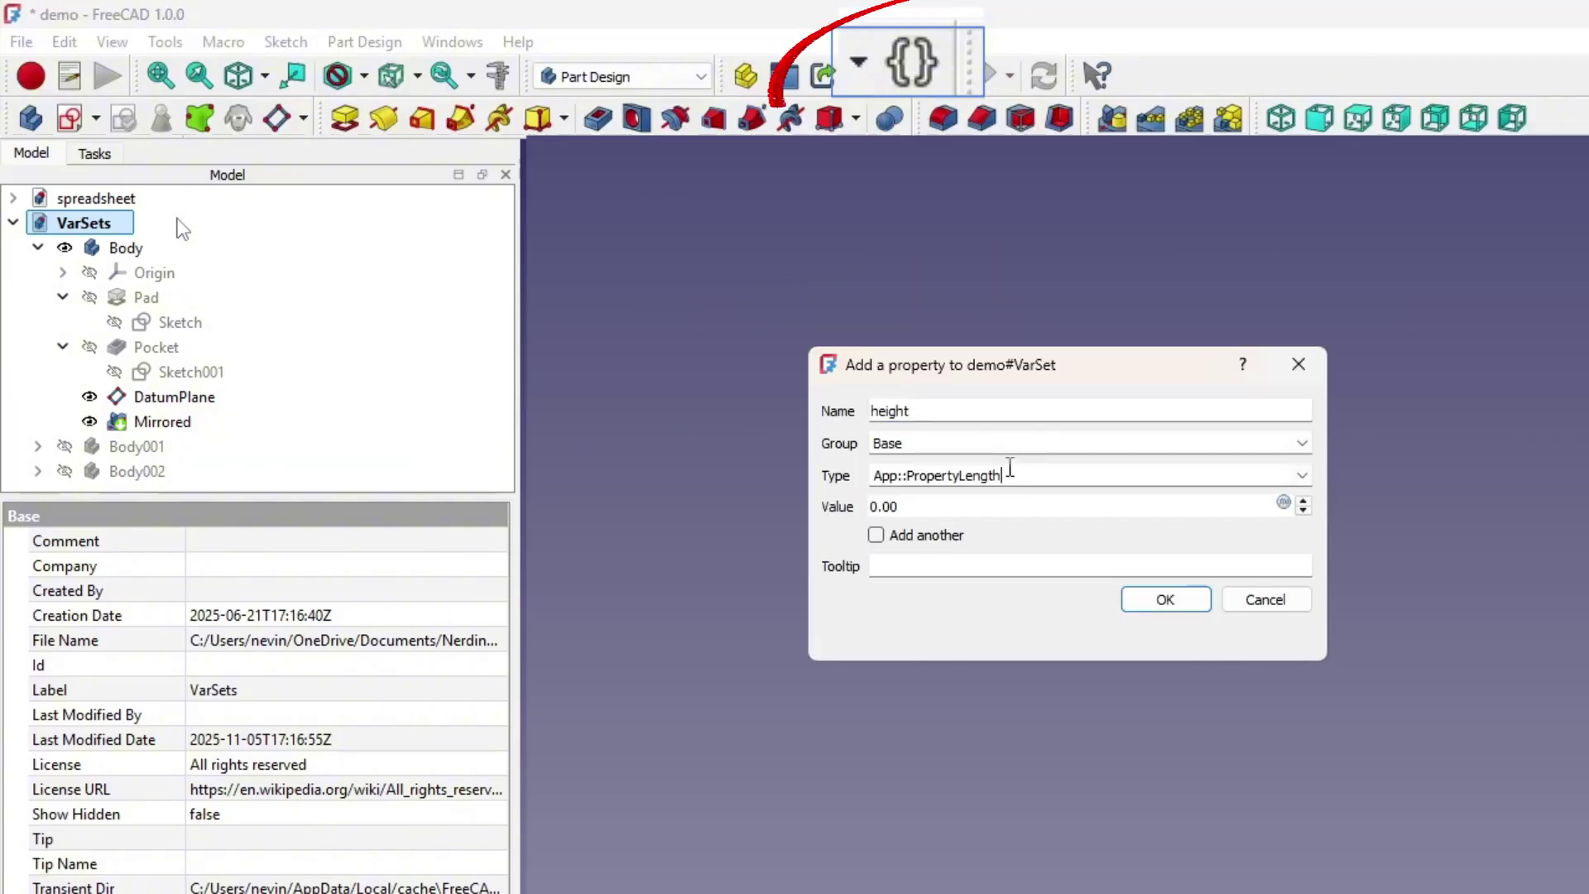
Add a height length property to the VarSet with its value and tooltip
double_click(884, 505)
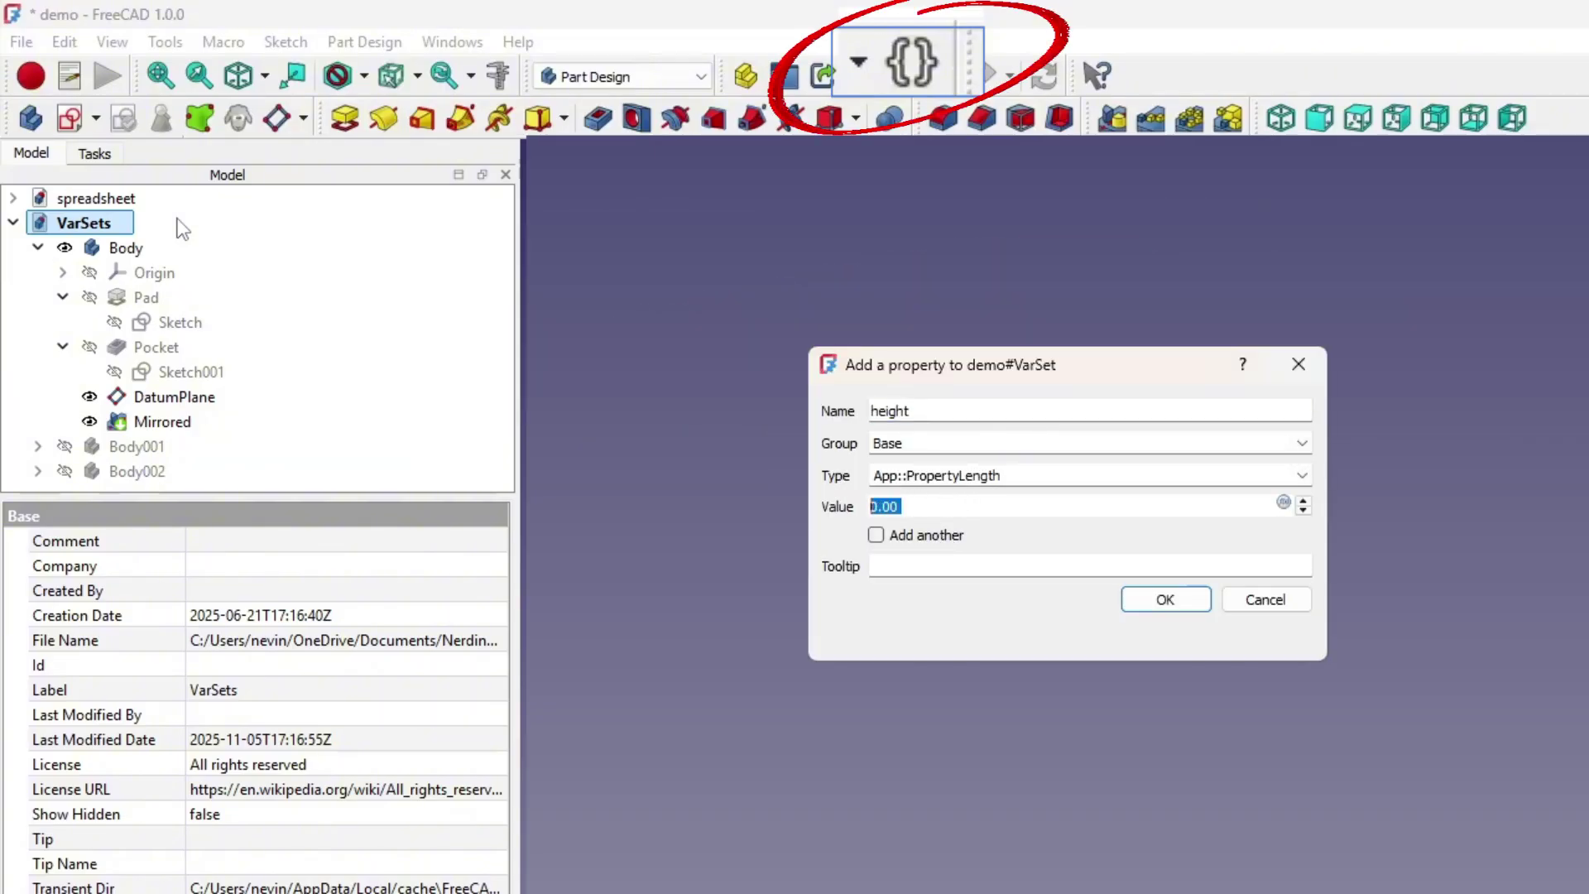
text(100)
click(877, 534)
click(945, 566)
text(squa)
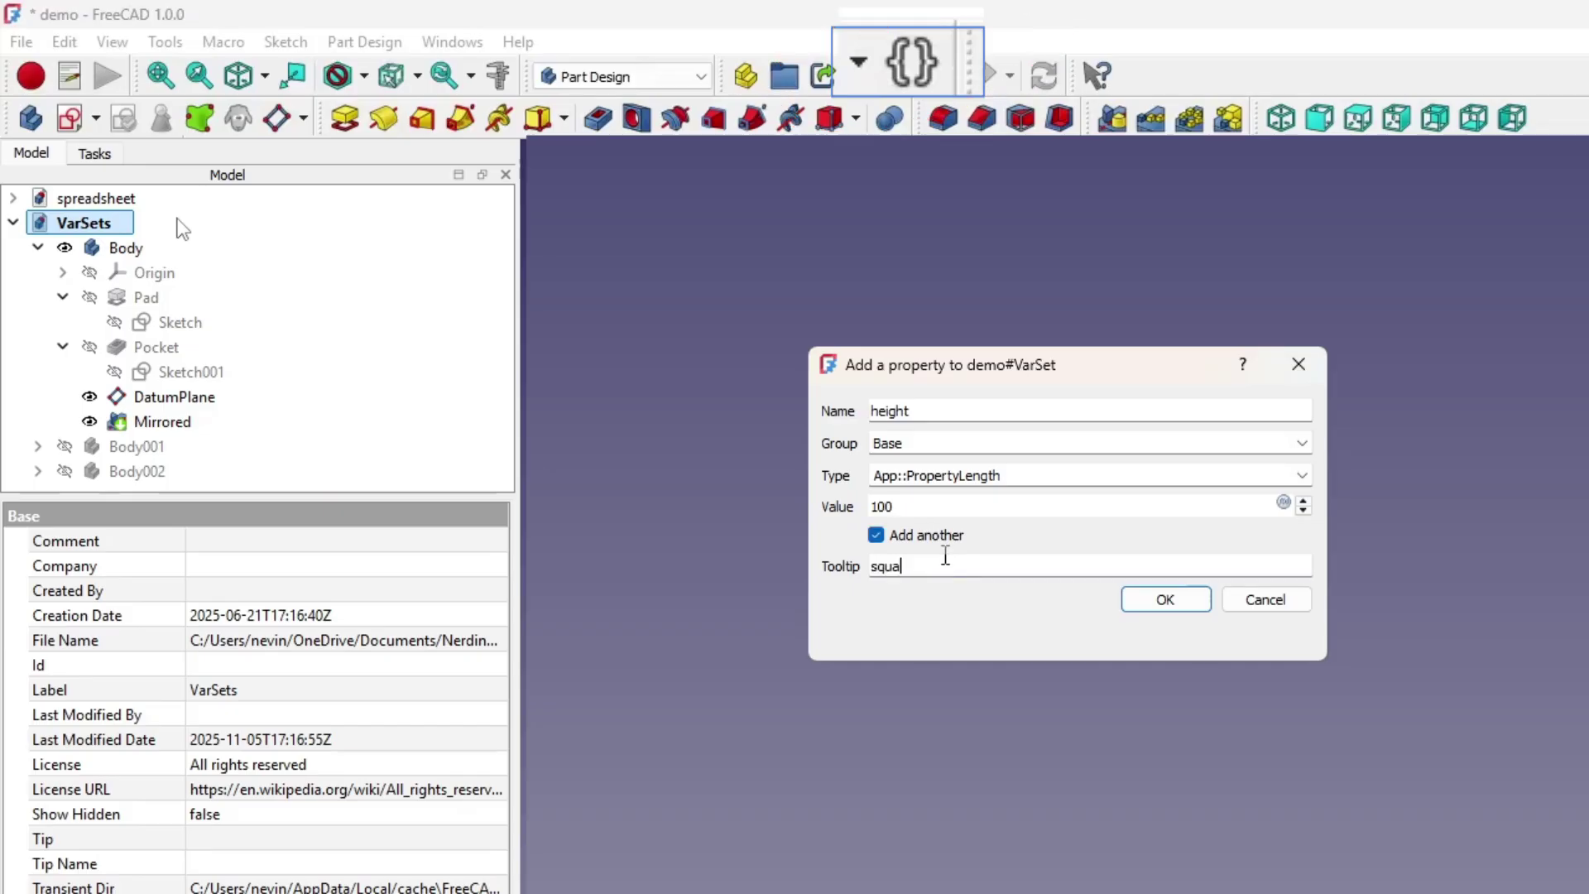
text(re height)
key(Return)
text(wid)
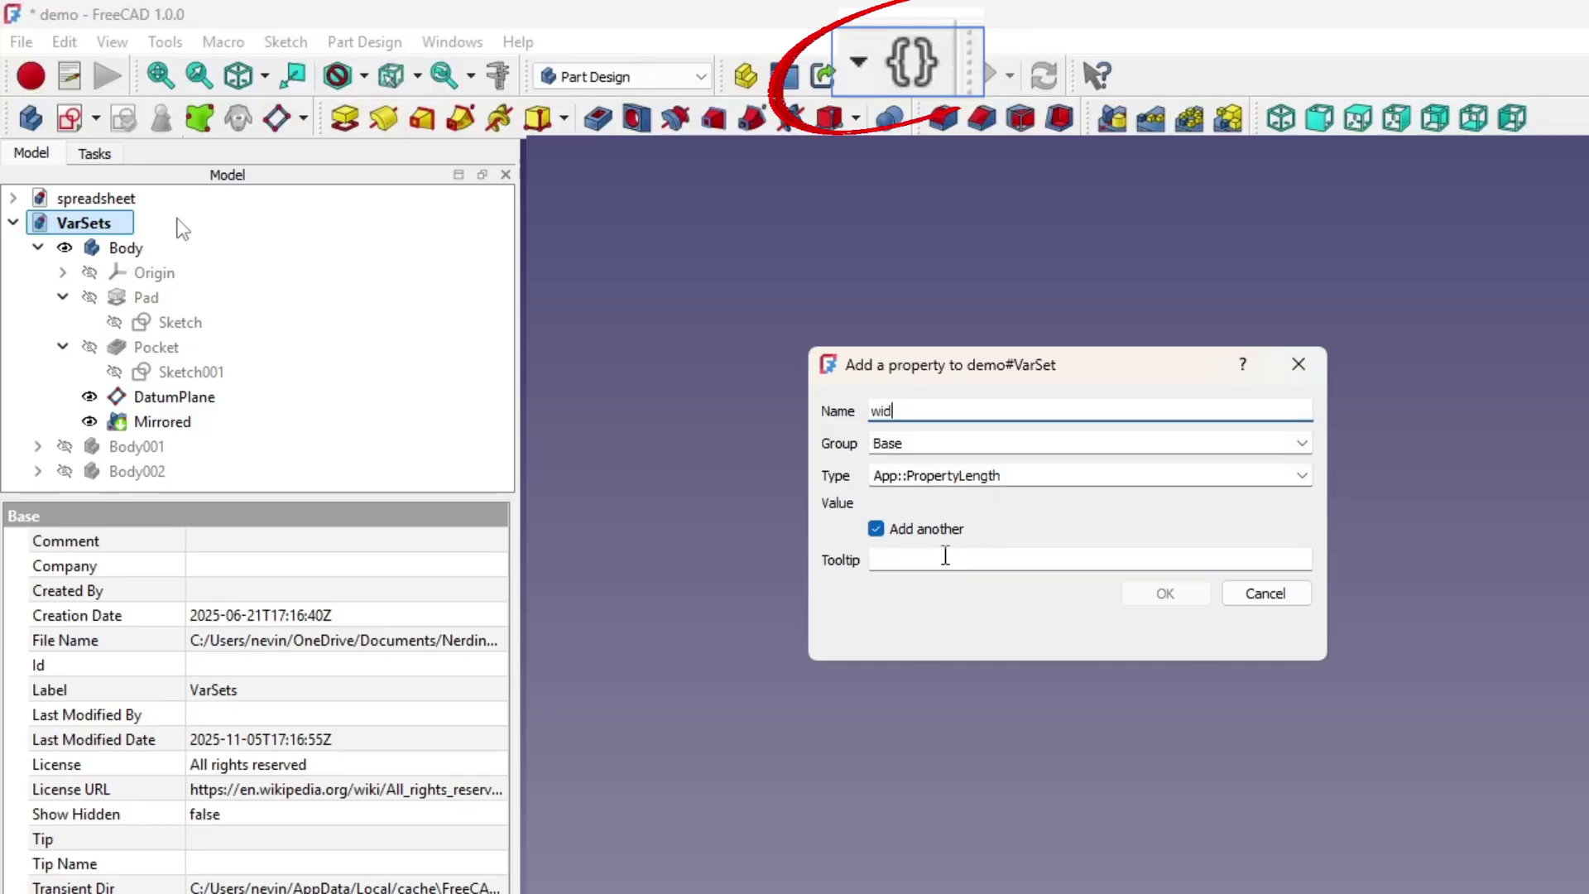
text(th)
Add width (100) and diameter (40 mm, tooltip 'circle diameter') length properties
key(Tab)
key(Tab)
key(Tab)
text(100)
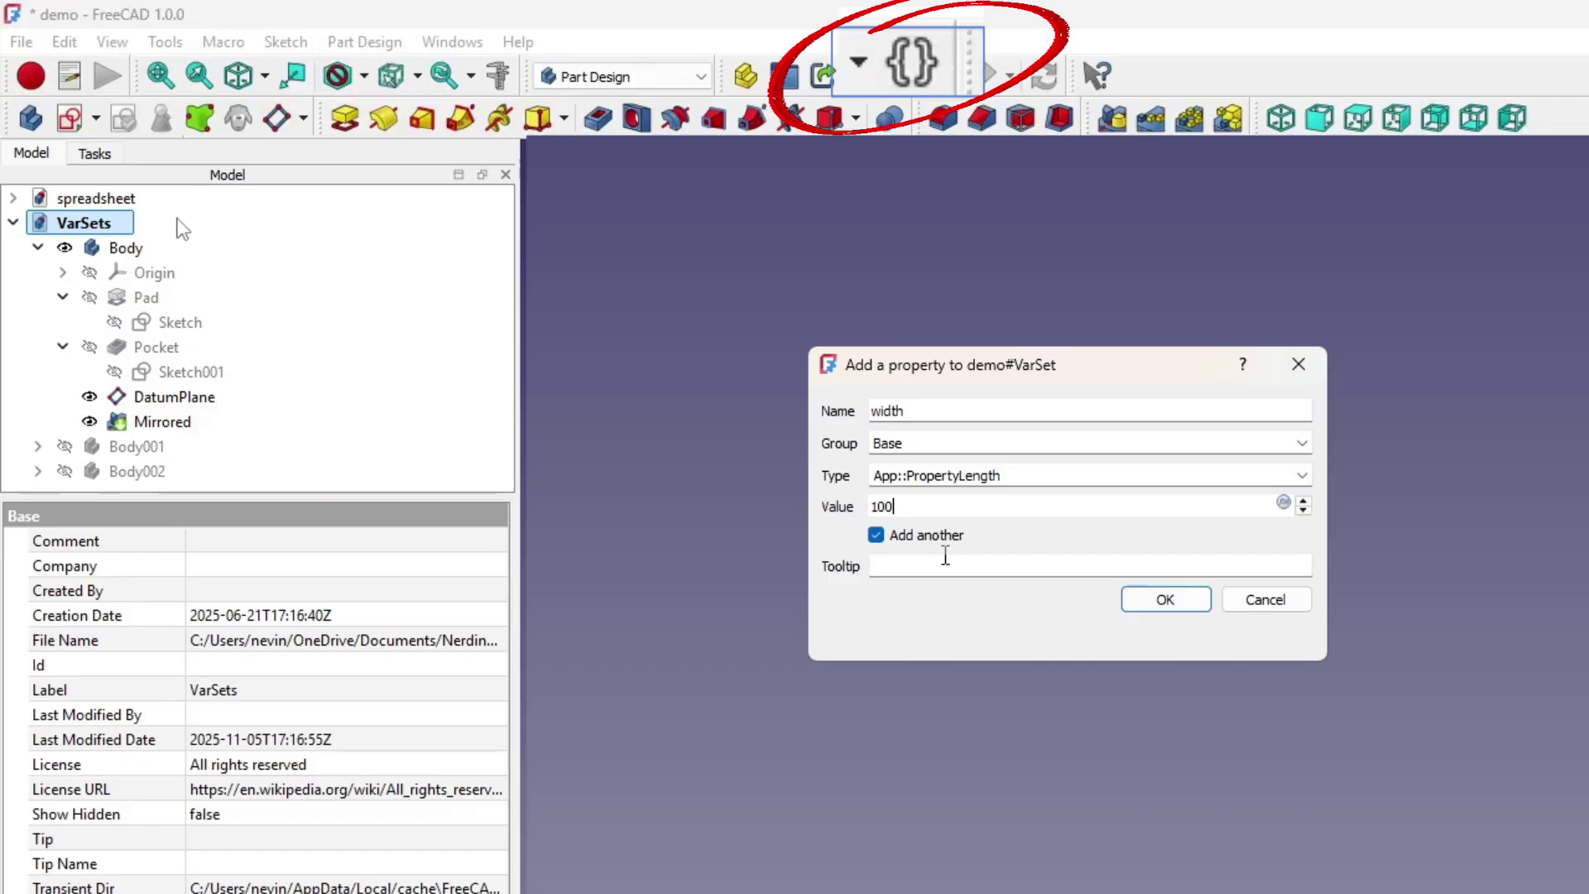
key(Tab)
key(Tab)
text(uare)
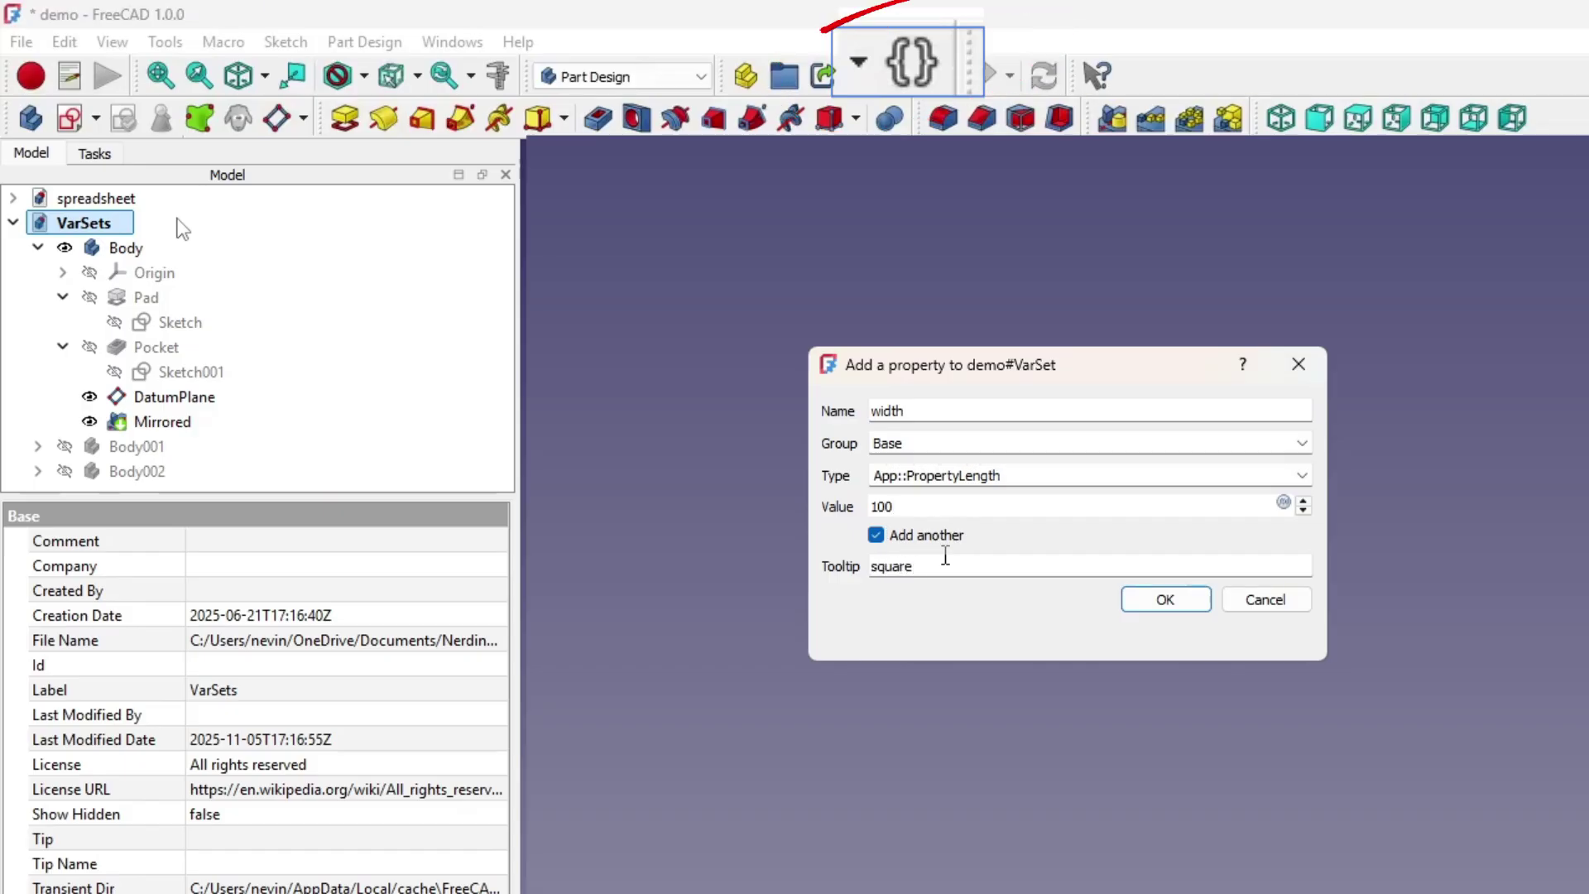
text( width)
key(Return)
text(diameter)
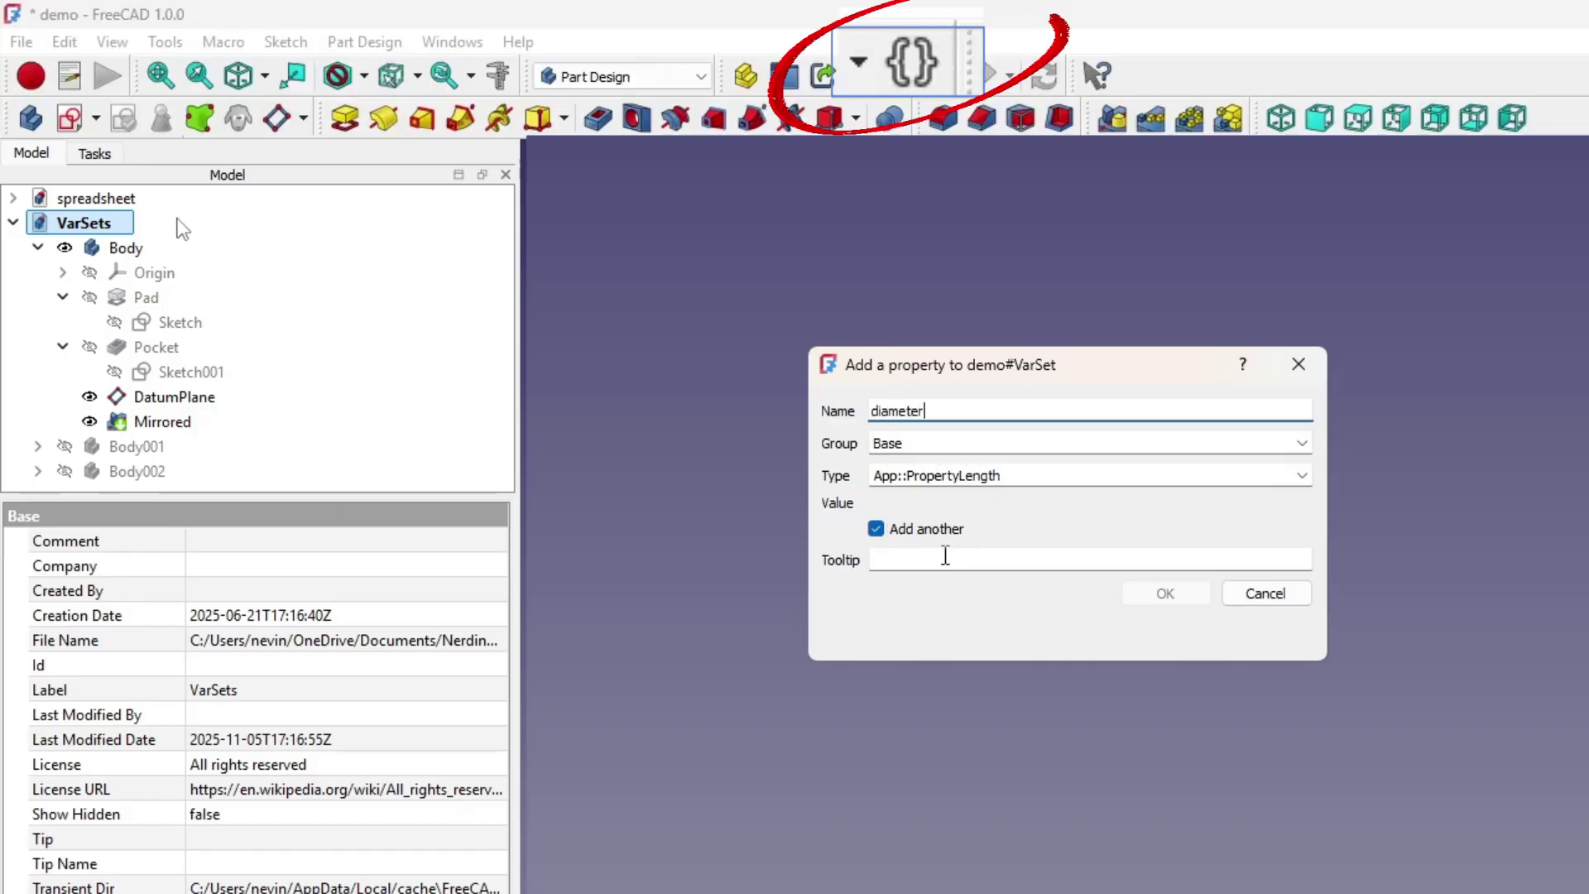
key(Tab)
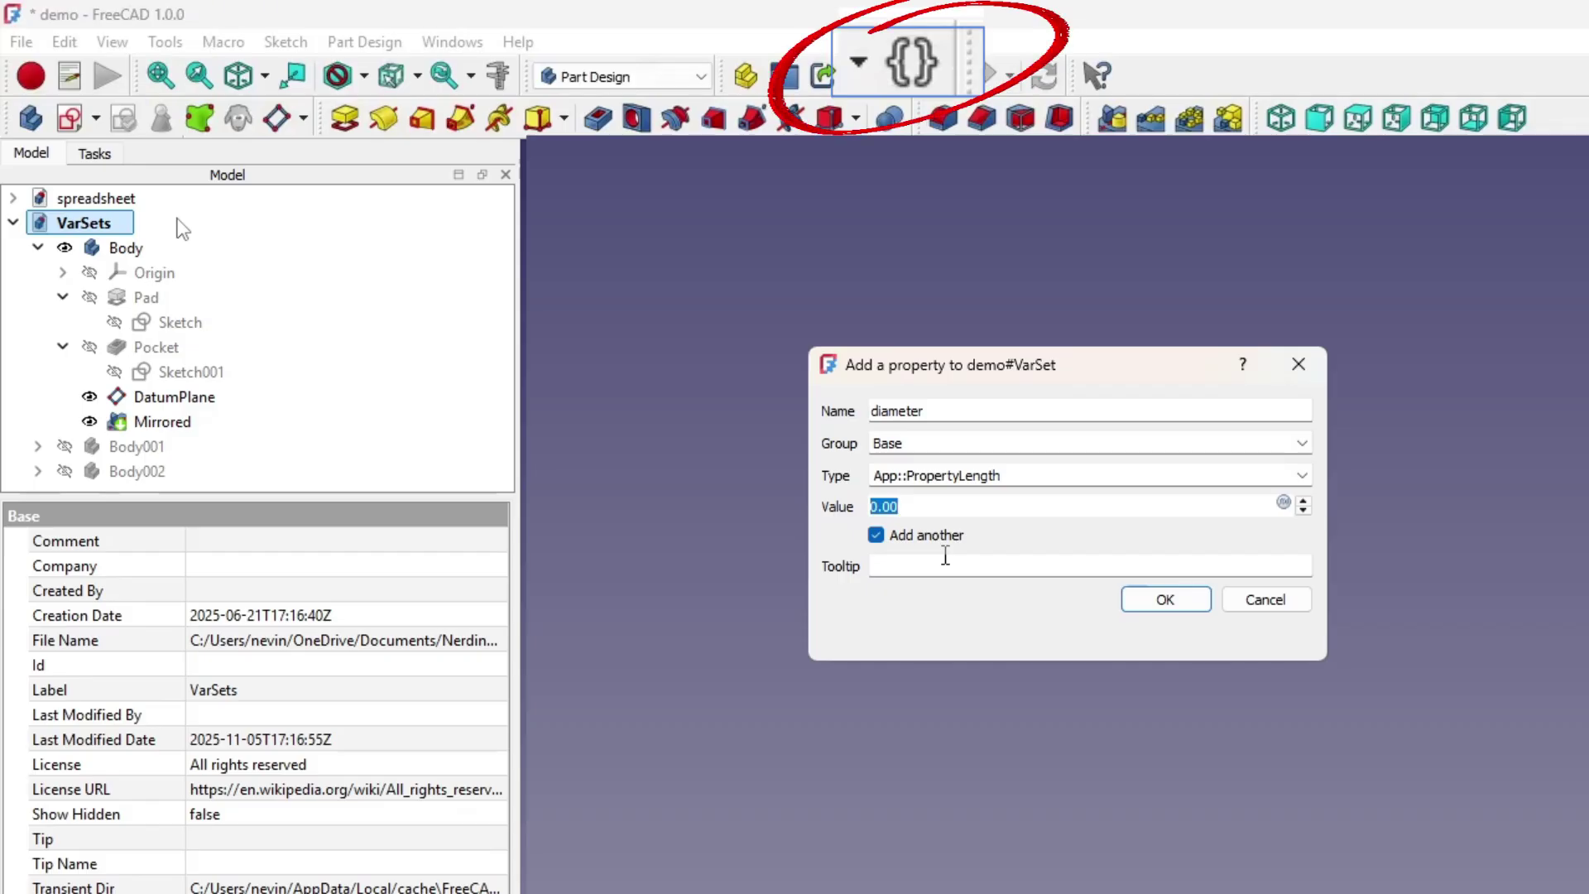
text(40)
key(Tab)
key(Tab)
text(circl)
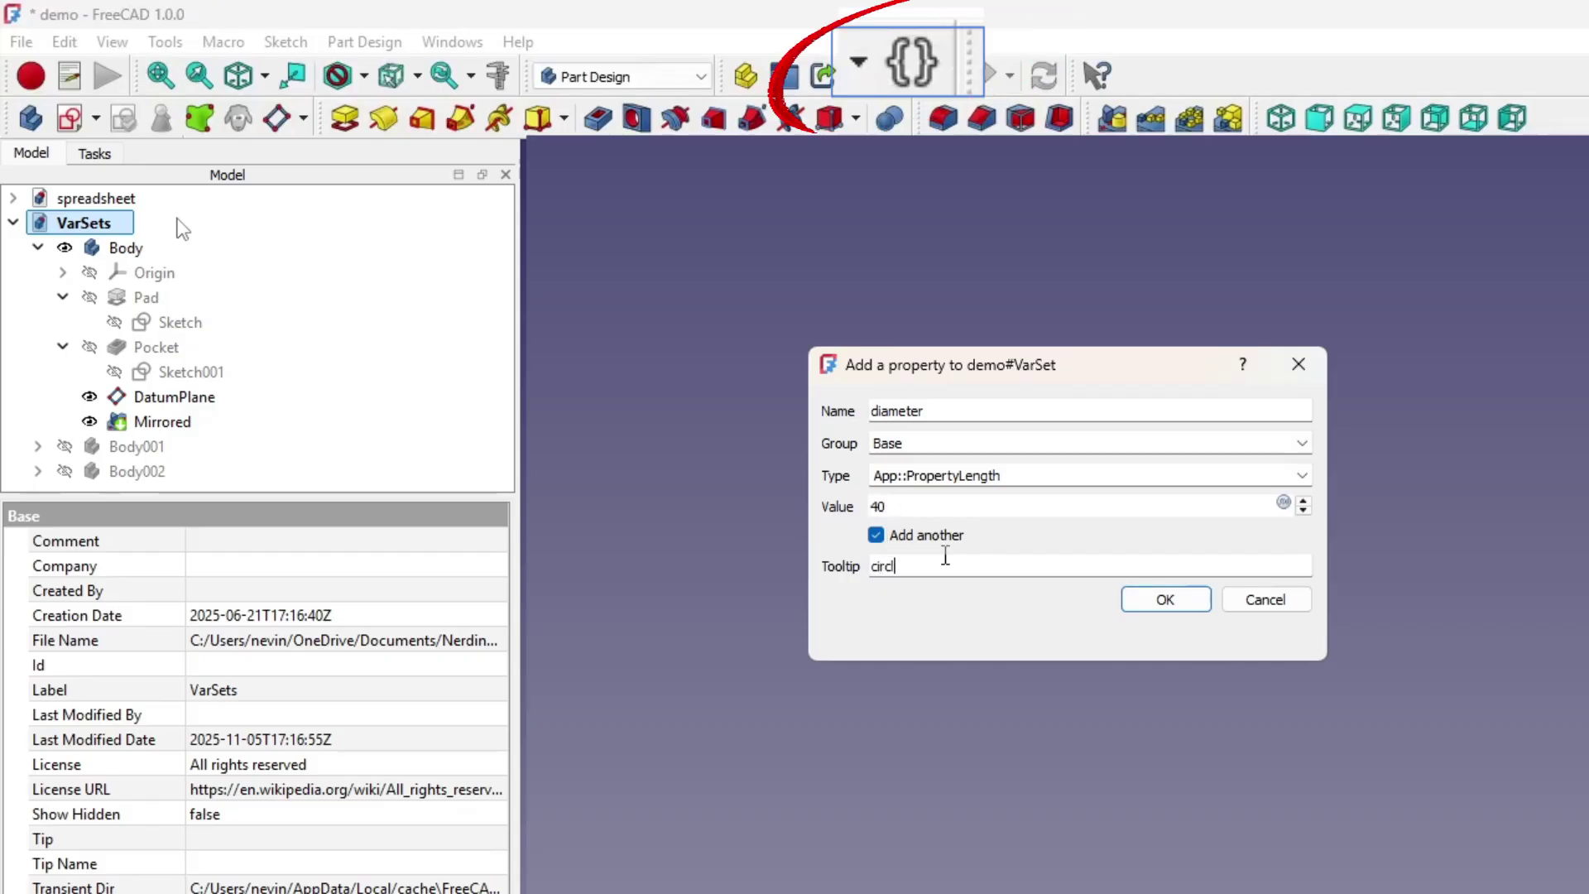
text(e diameter)
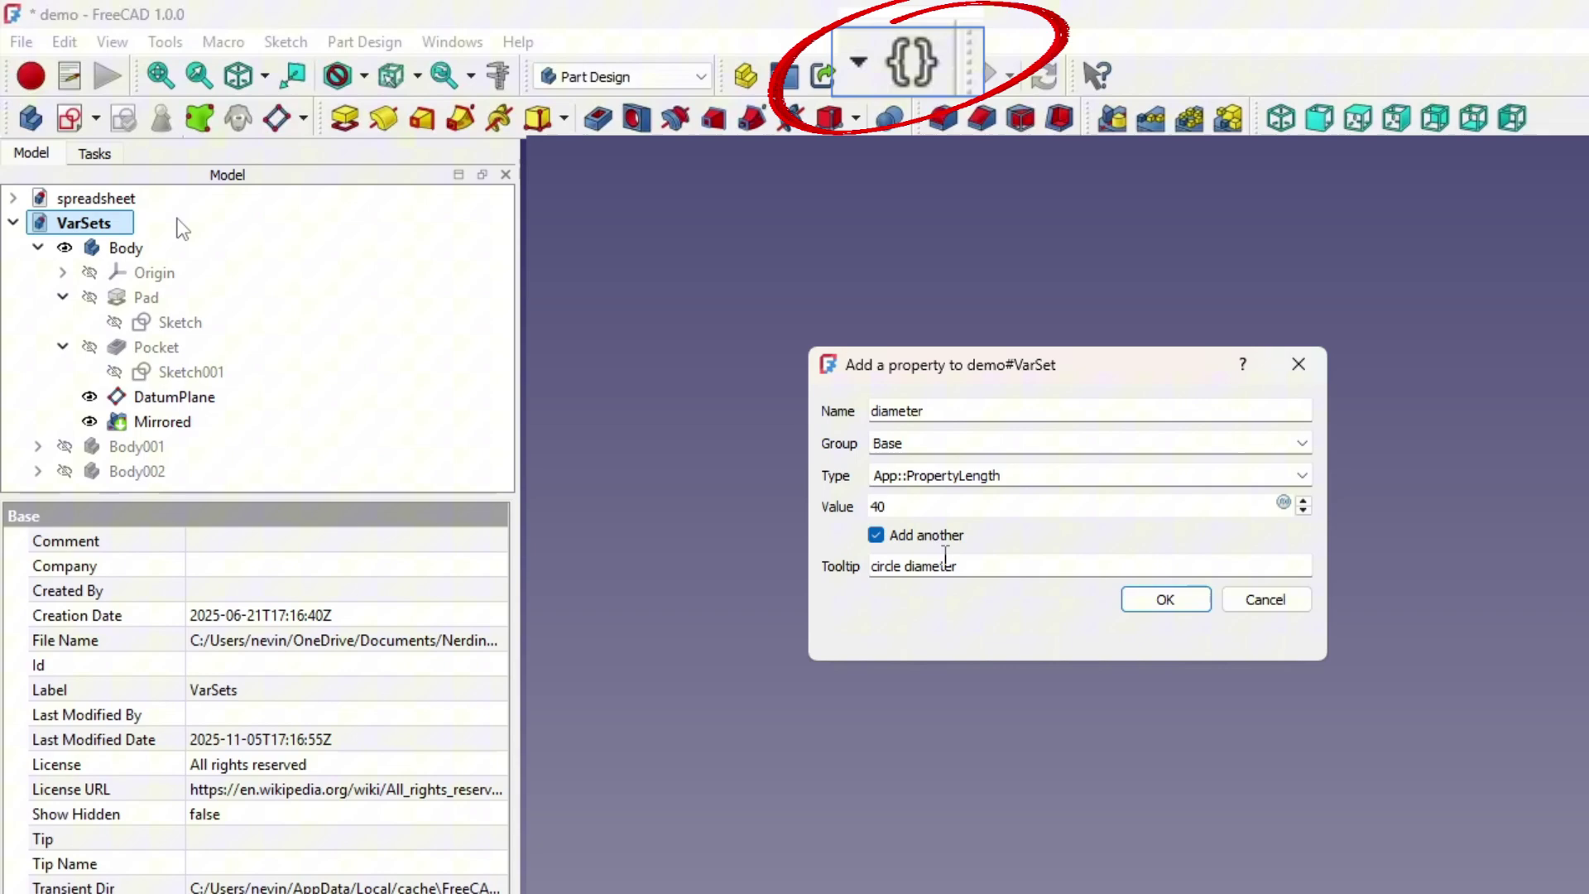
key(Return)
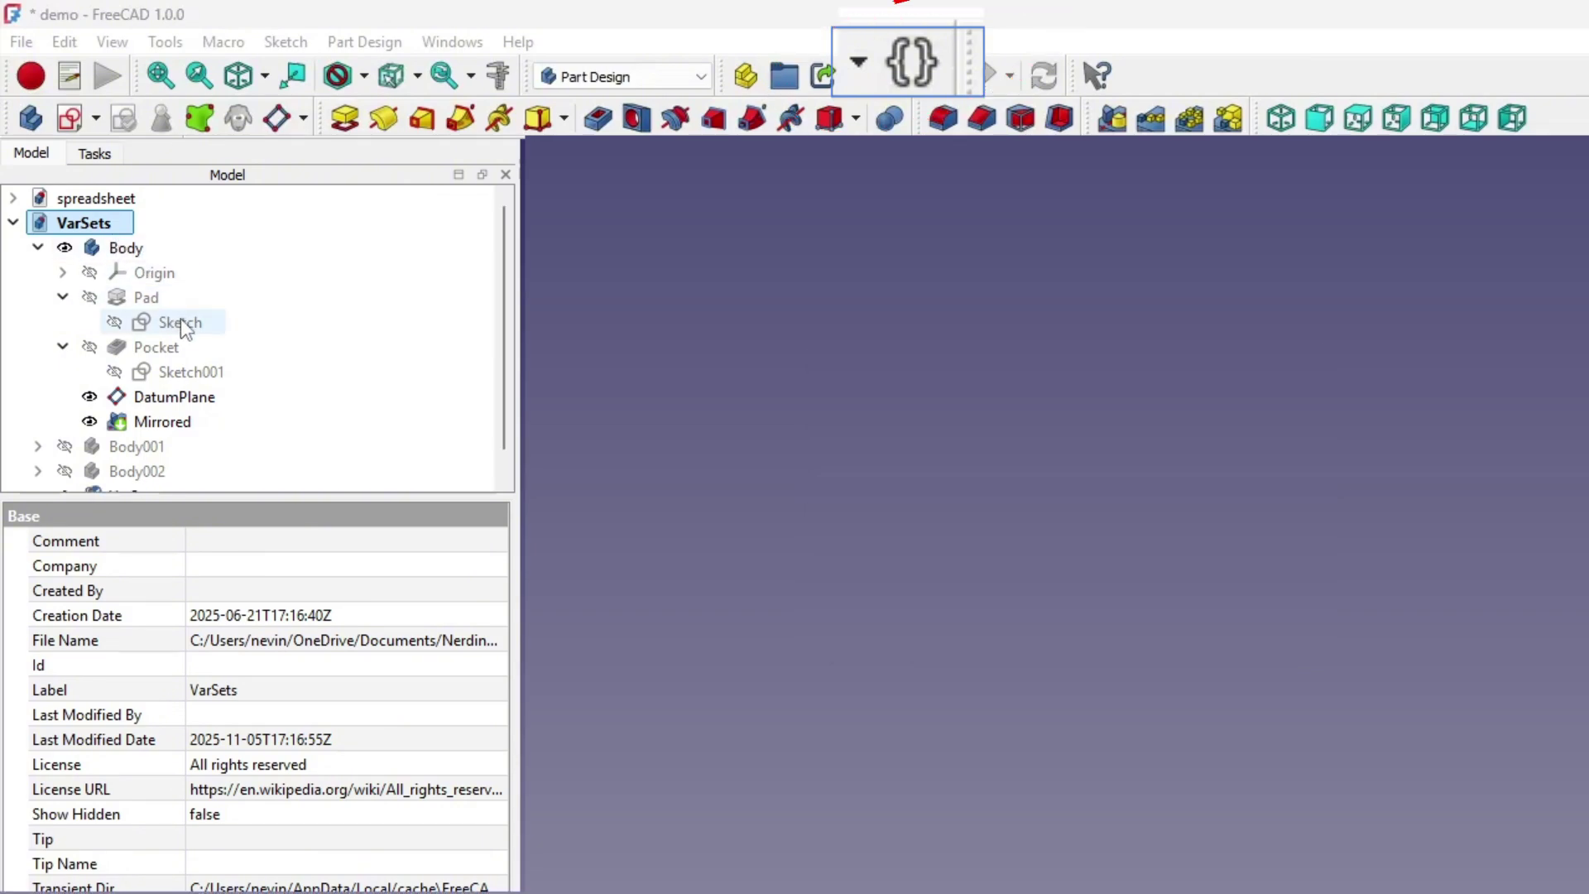
Open the plate sketch and bind its horizontal 100 mm dimension to VarSet.width
double_click(181, 321)
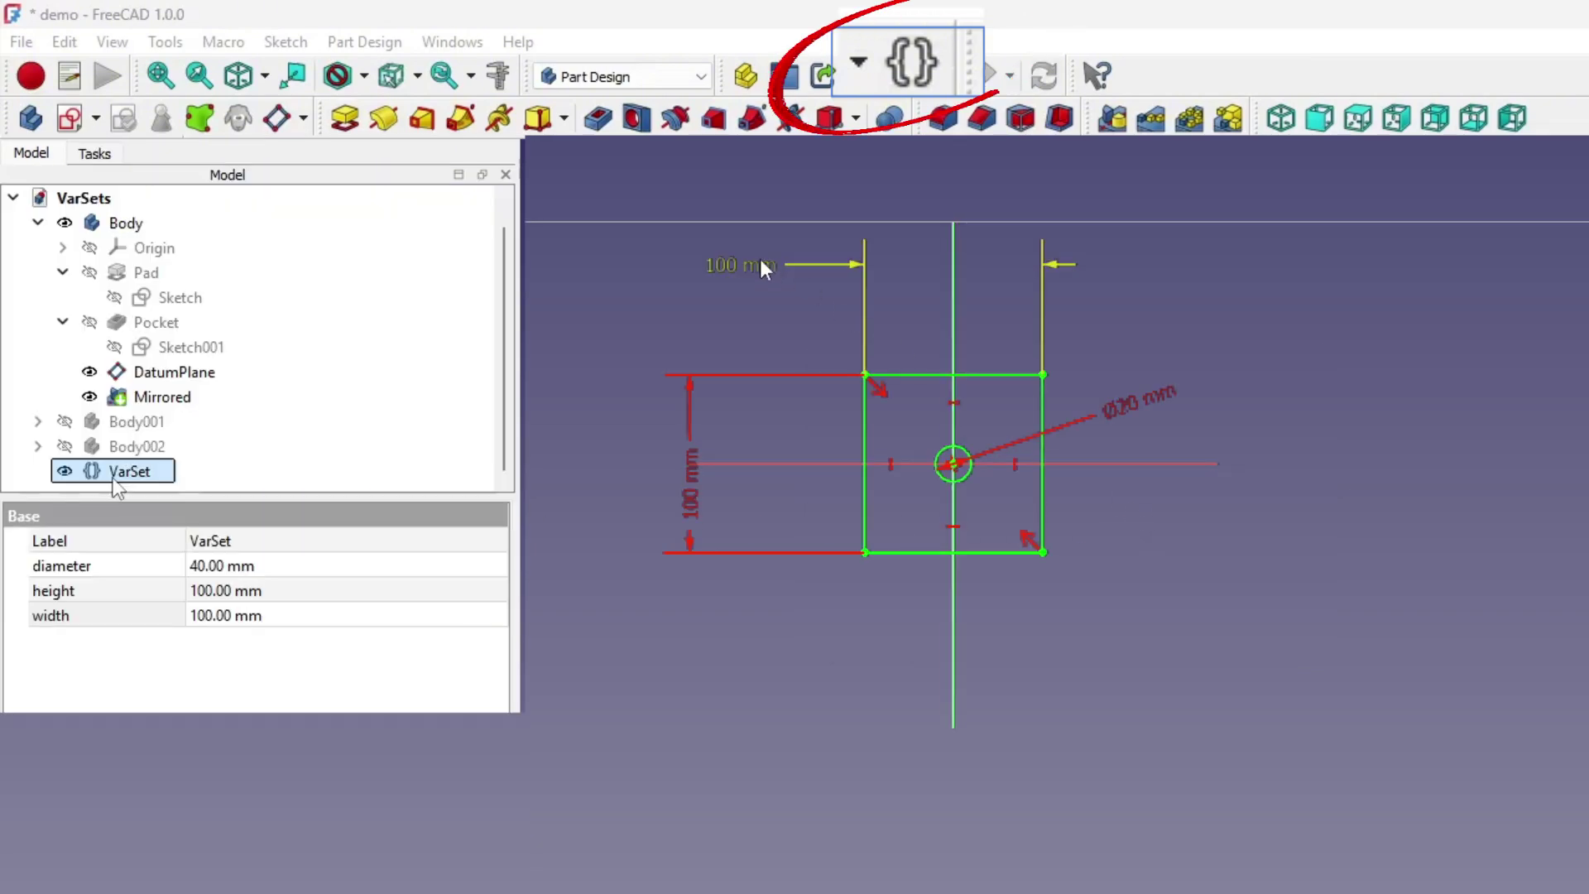
double_click(747, 267)
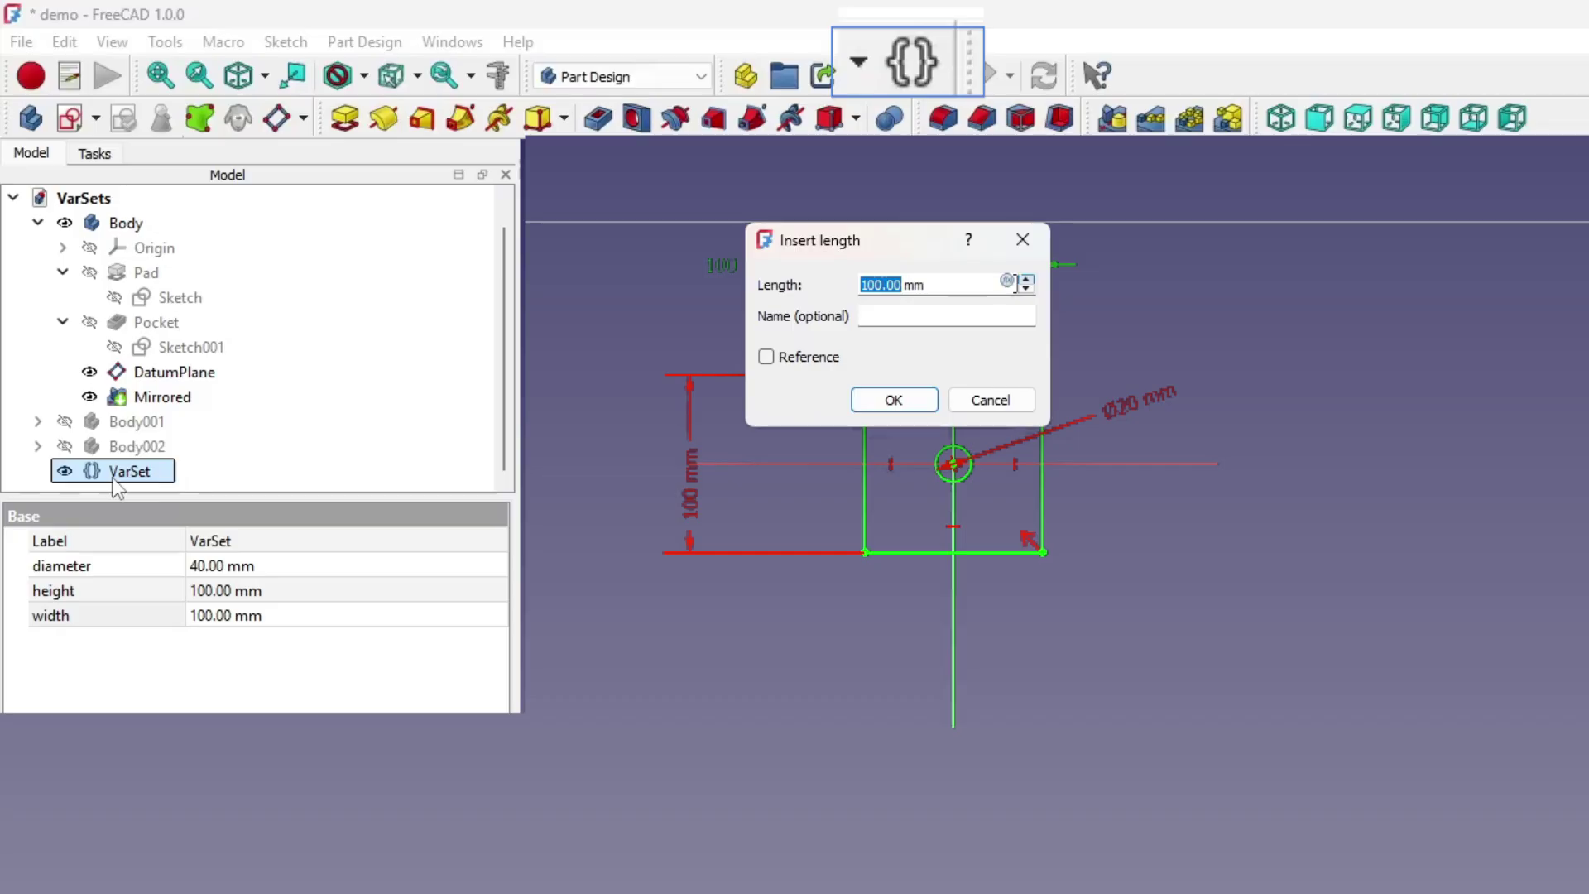
click(1006, 283)
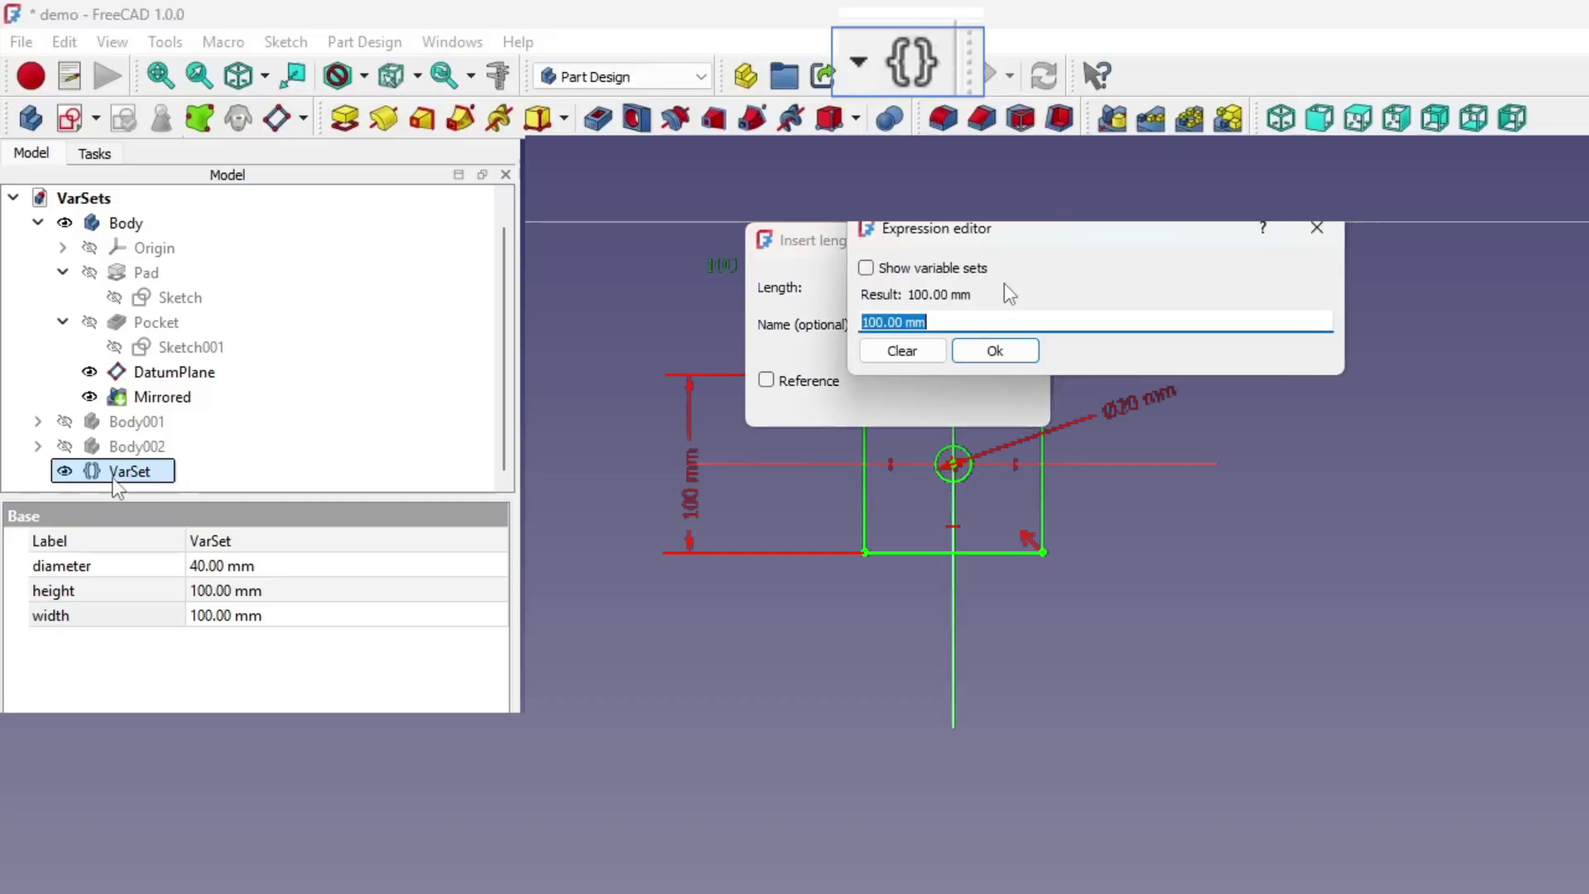
text(v)
click(908, 360)
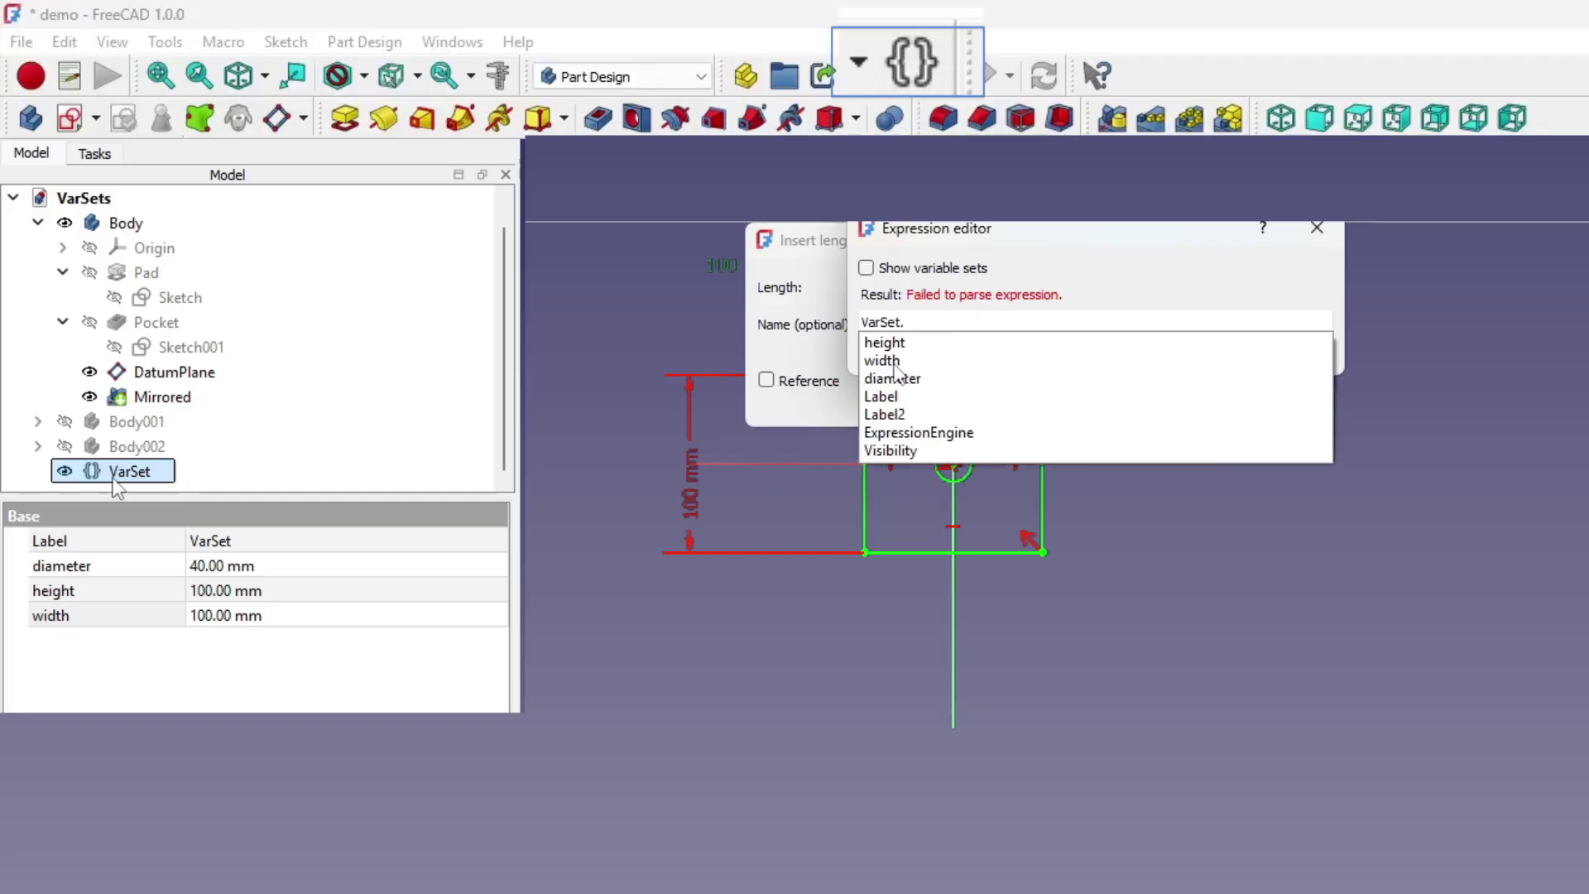
click(896, 375)
click(994, 350)
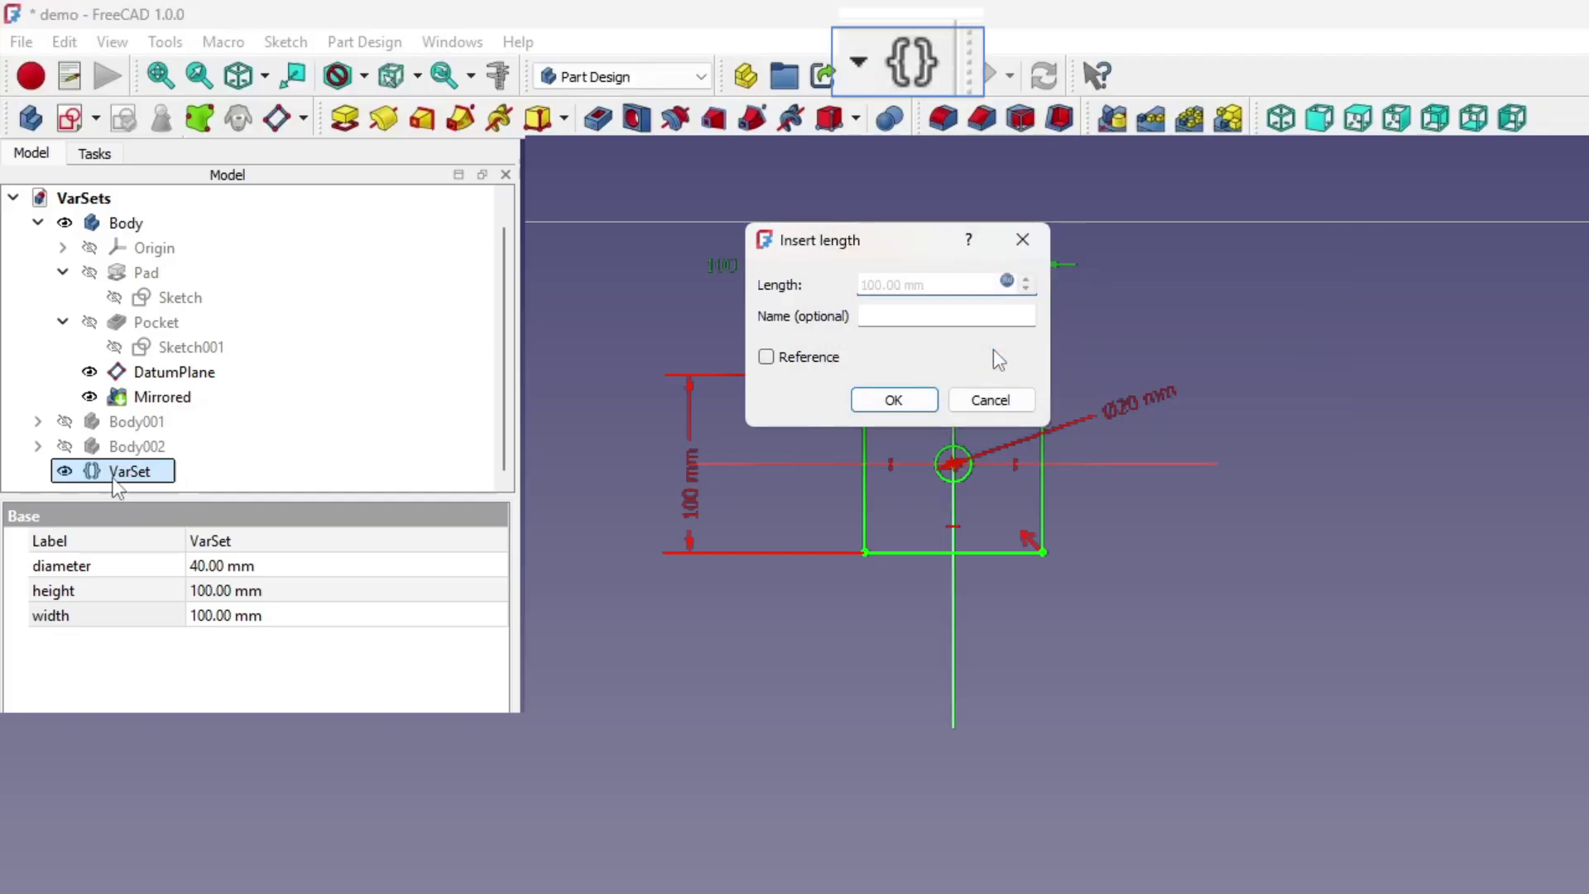
click(897, 401)
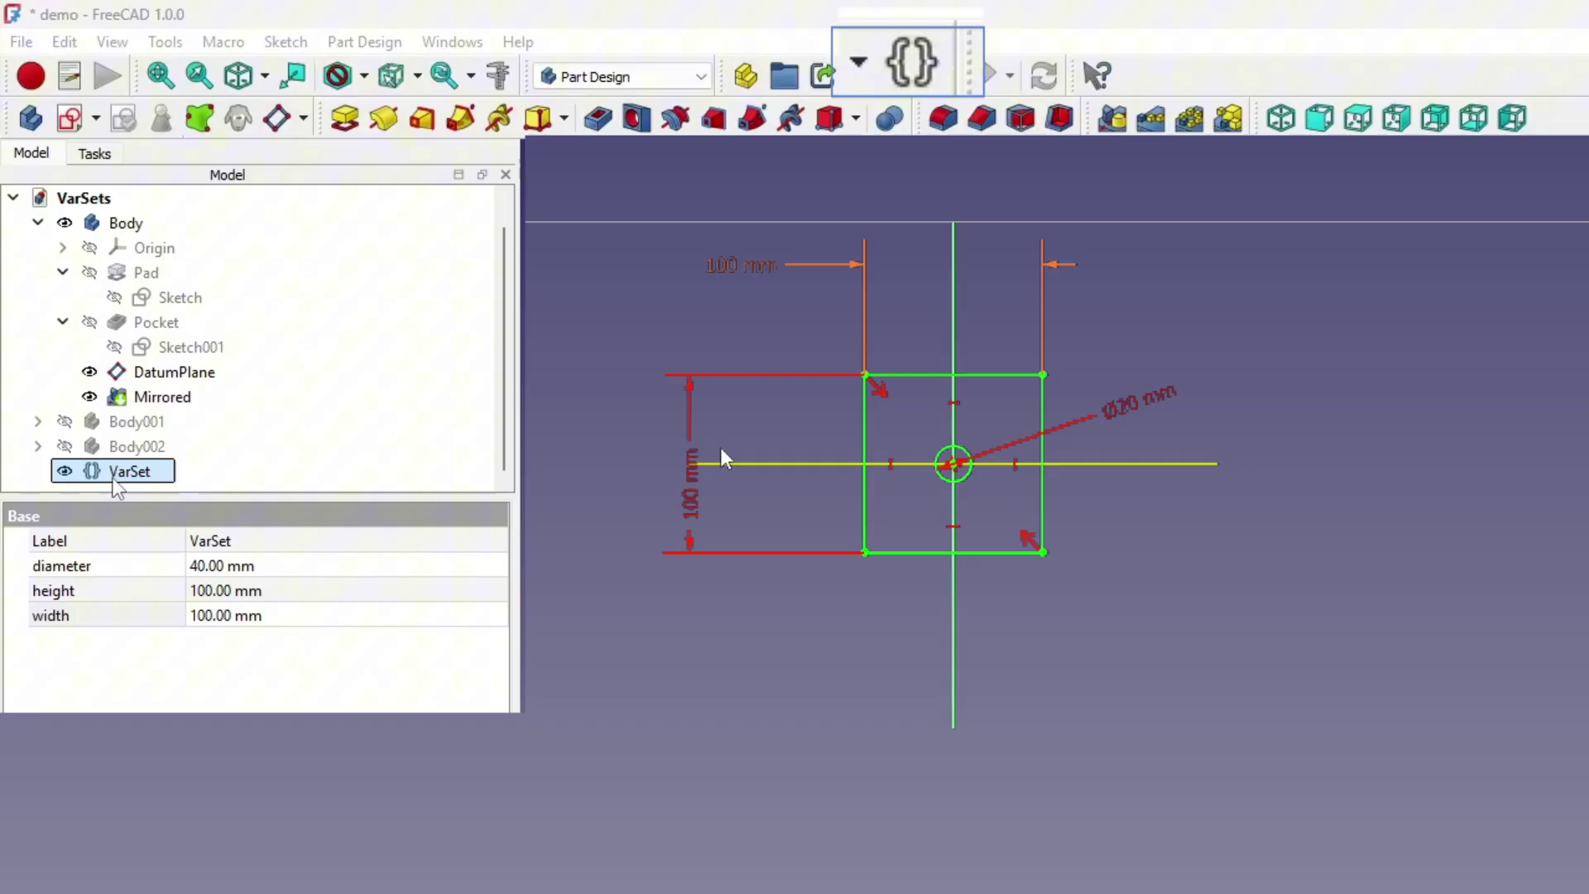
Bind the sketch's vertical dimension to VarSet.height
double_click(696, 490)
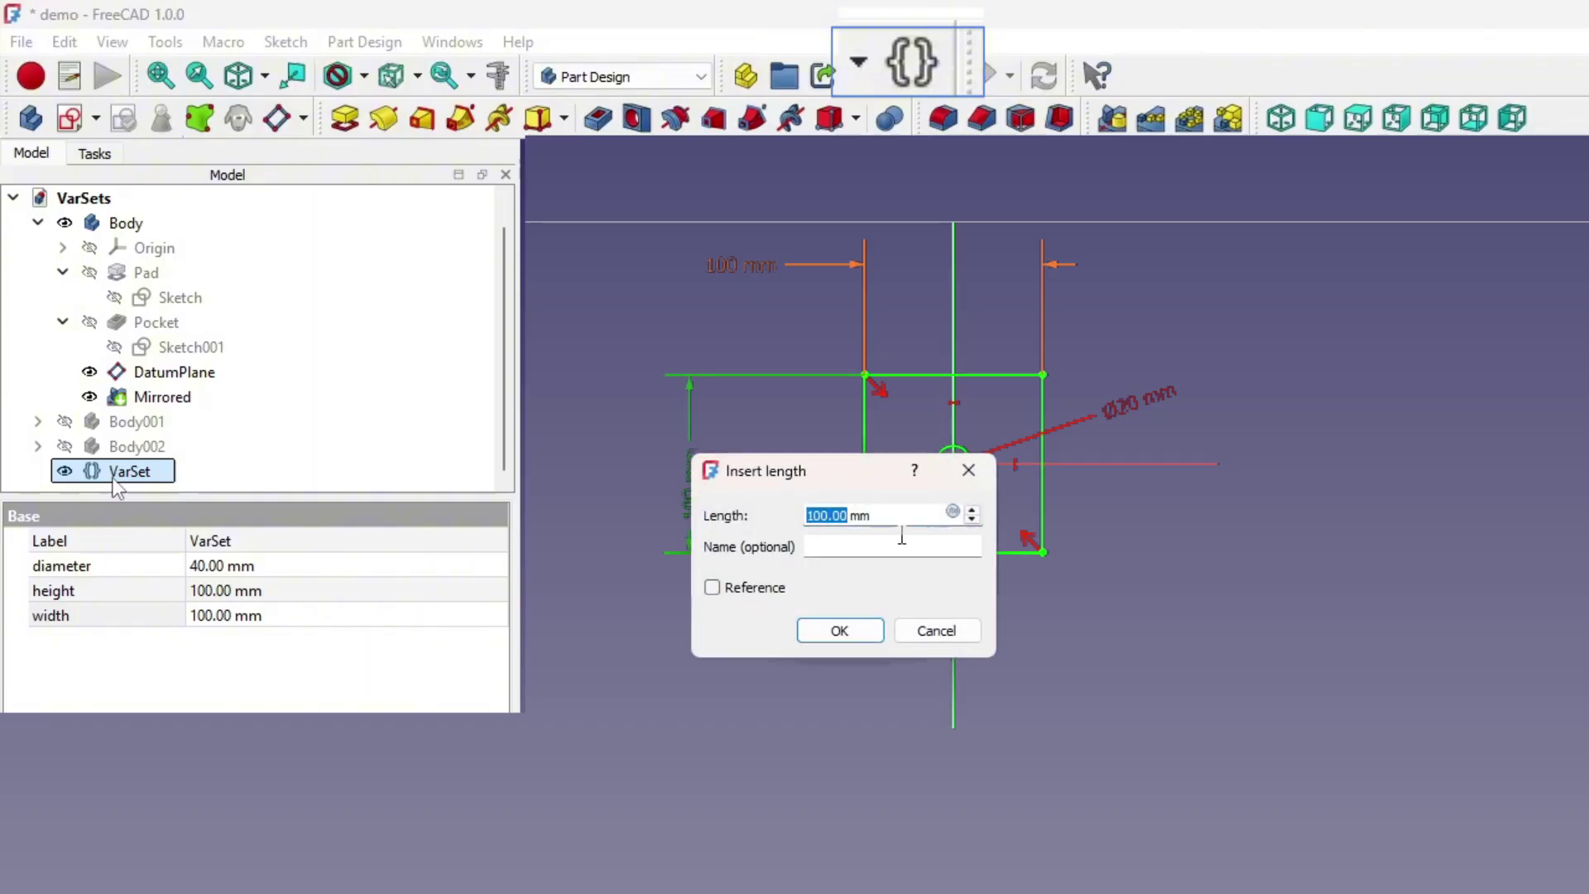
click(954, 514)
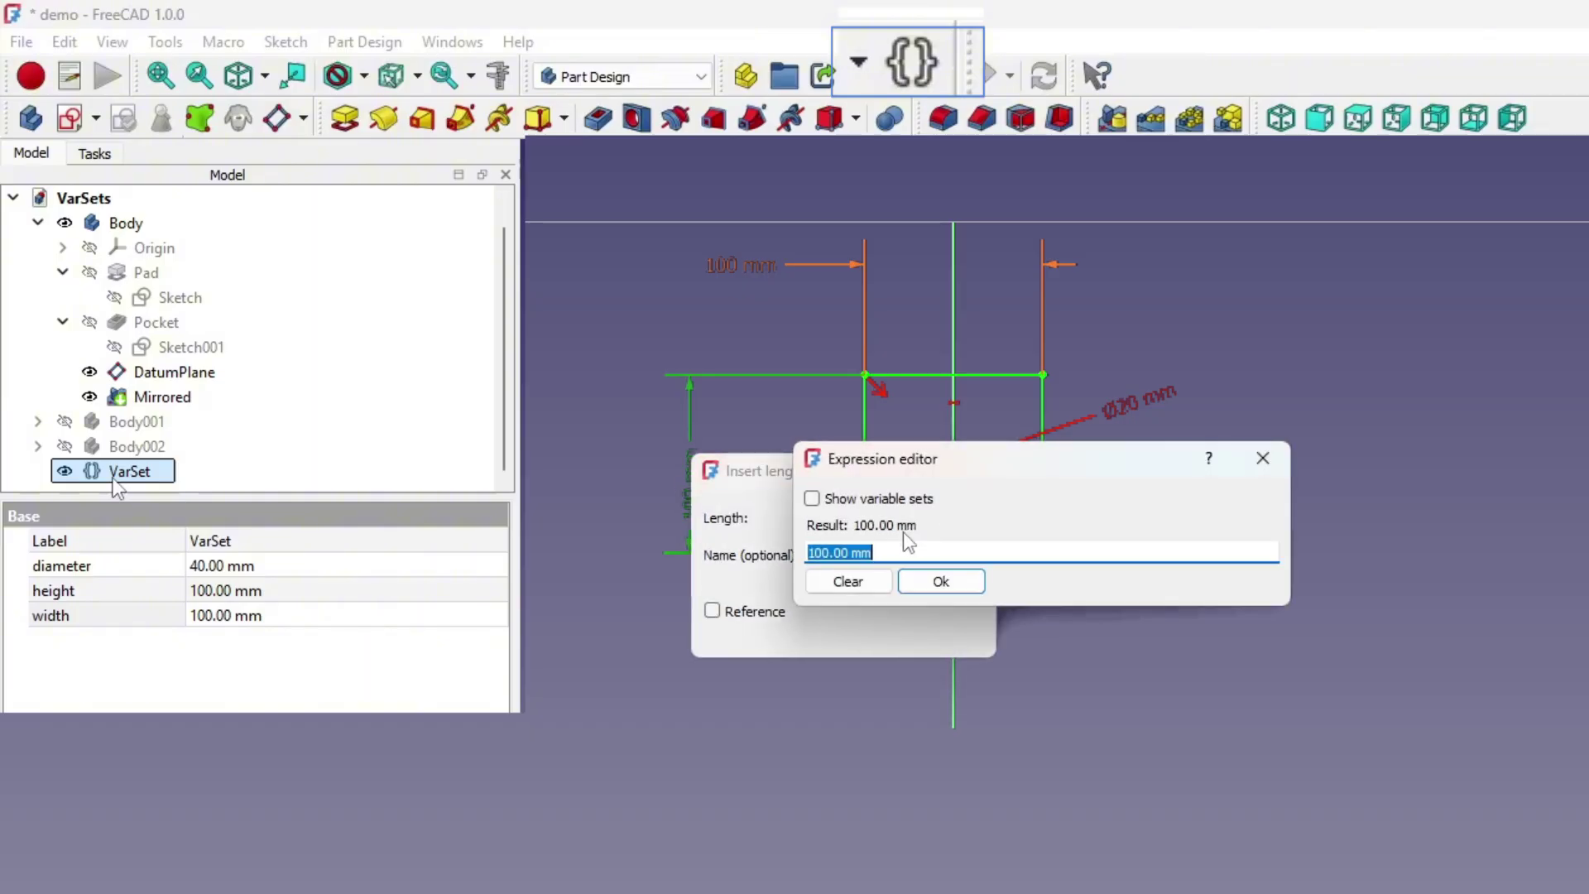
text(VarSet.)
click(836, 595)
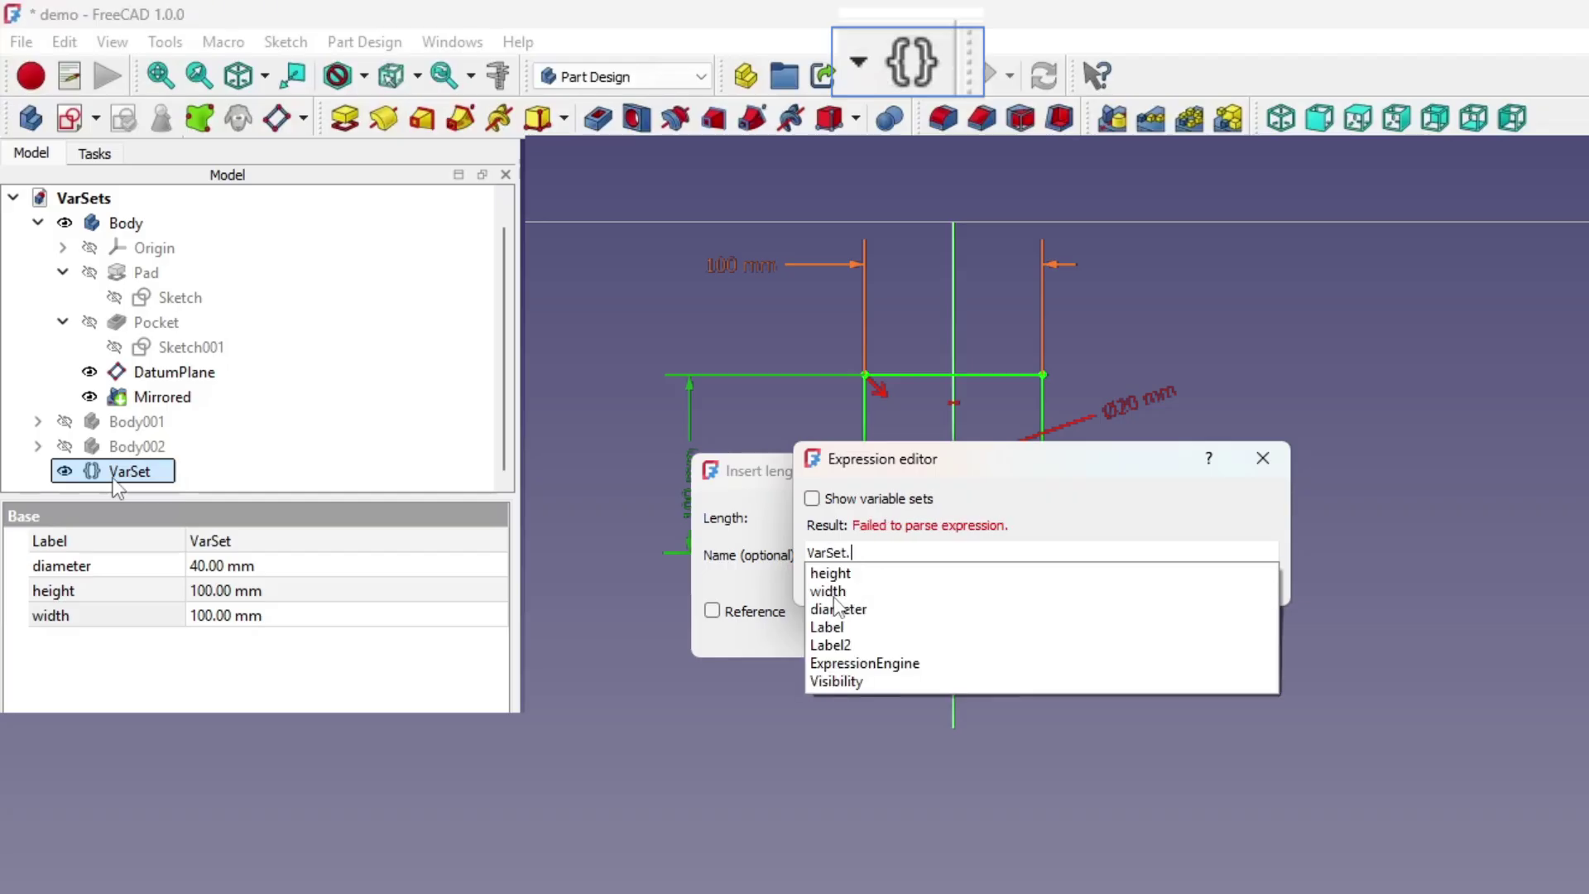
click(844, 575)
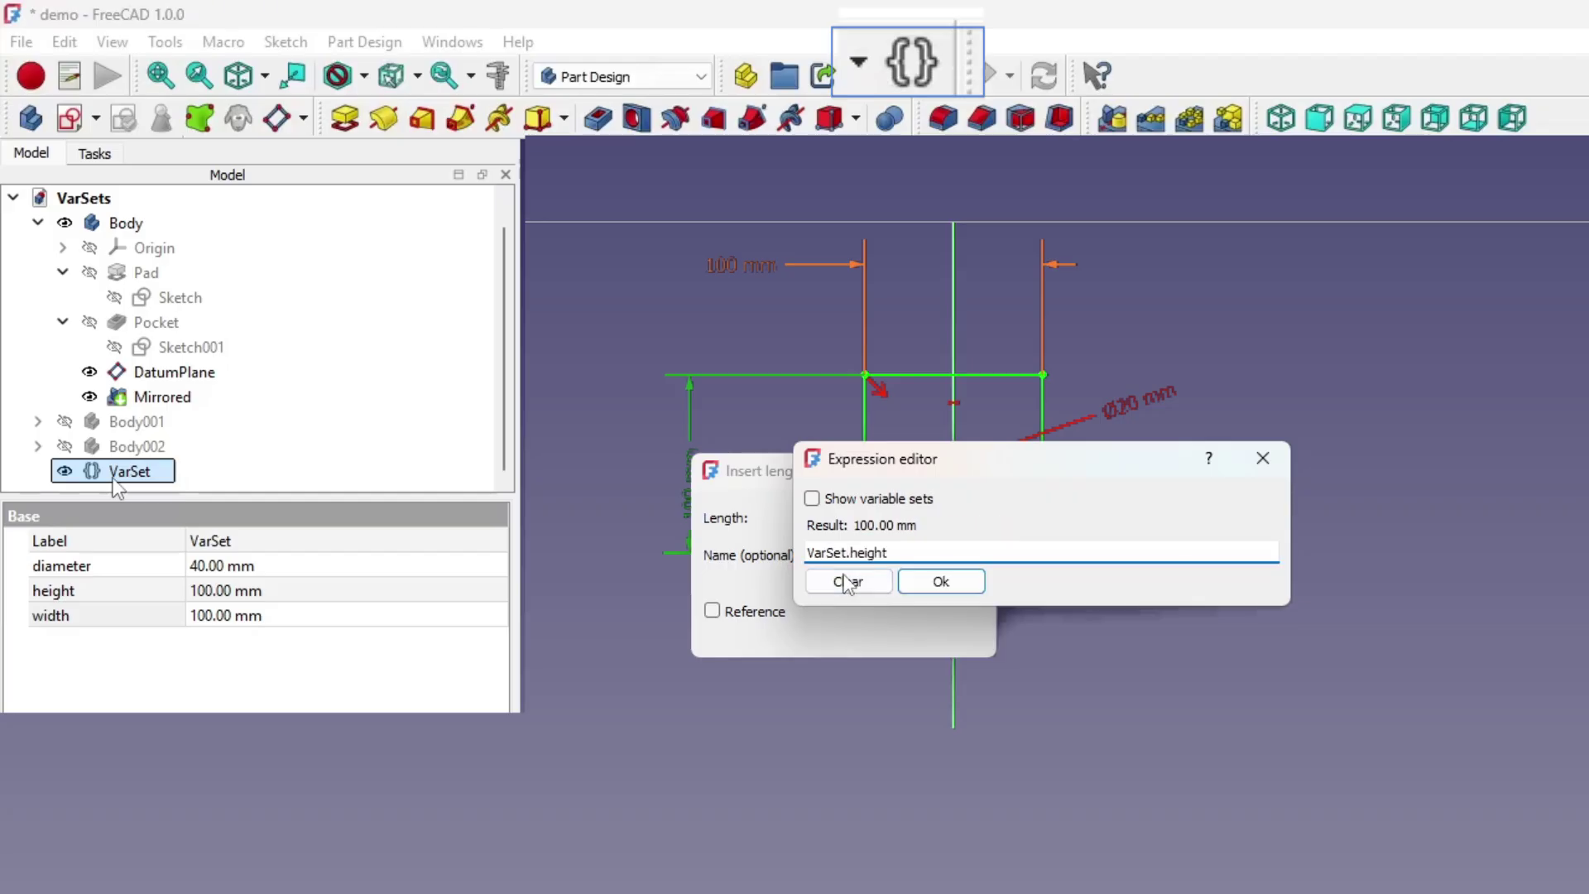
click(937, 583)
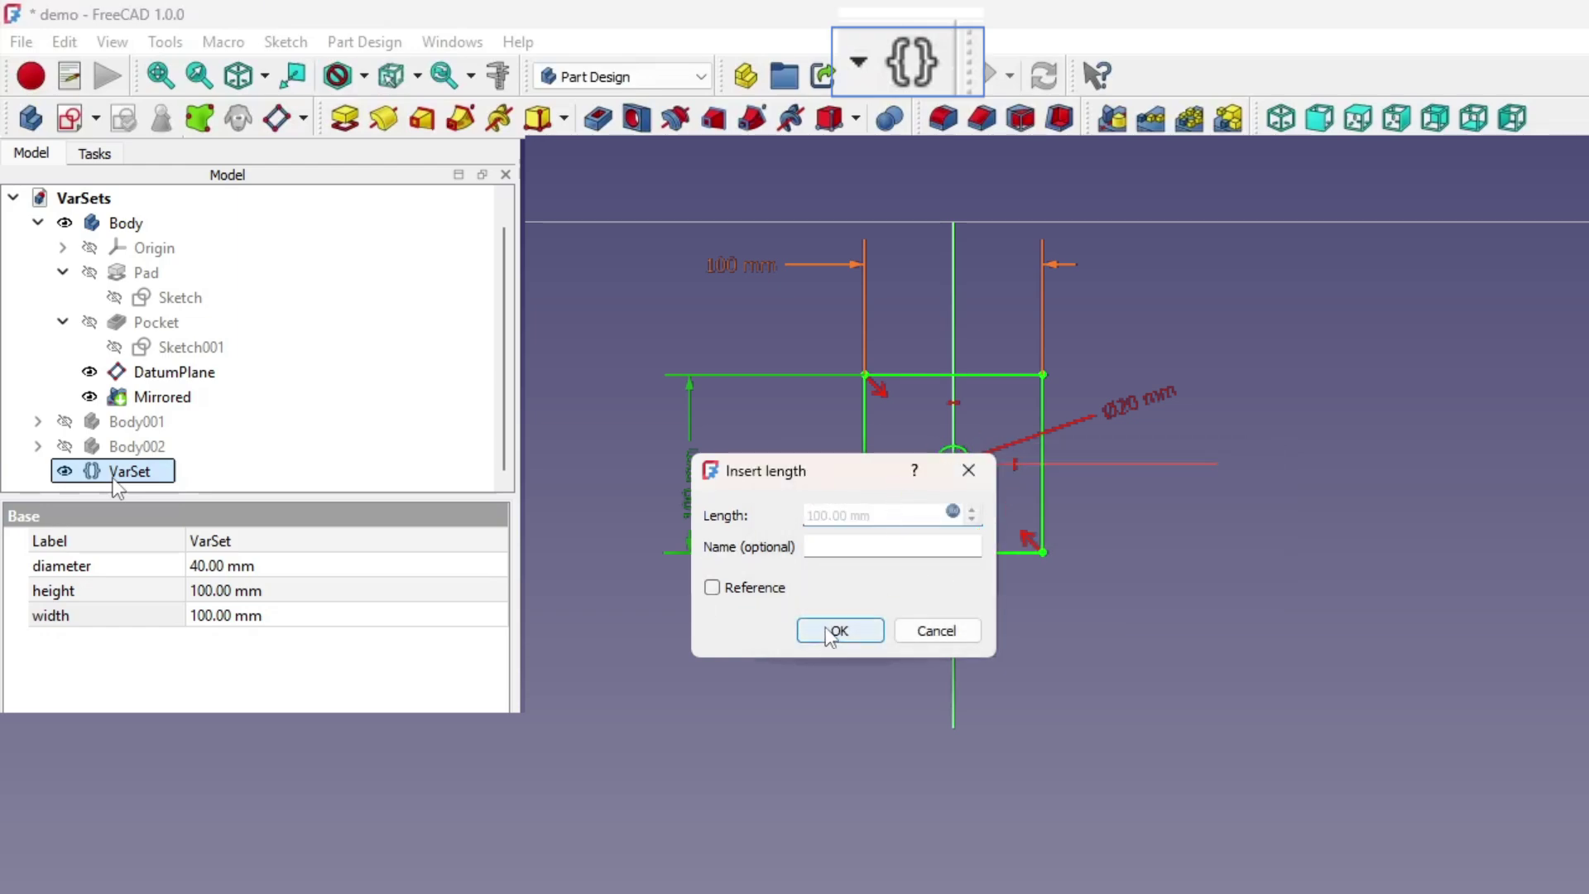
click(830, 633)
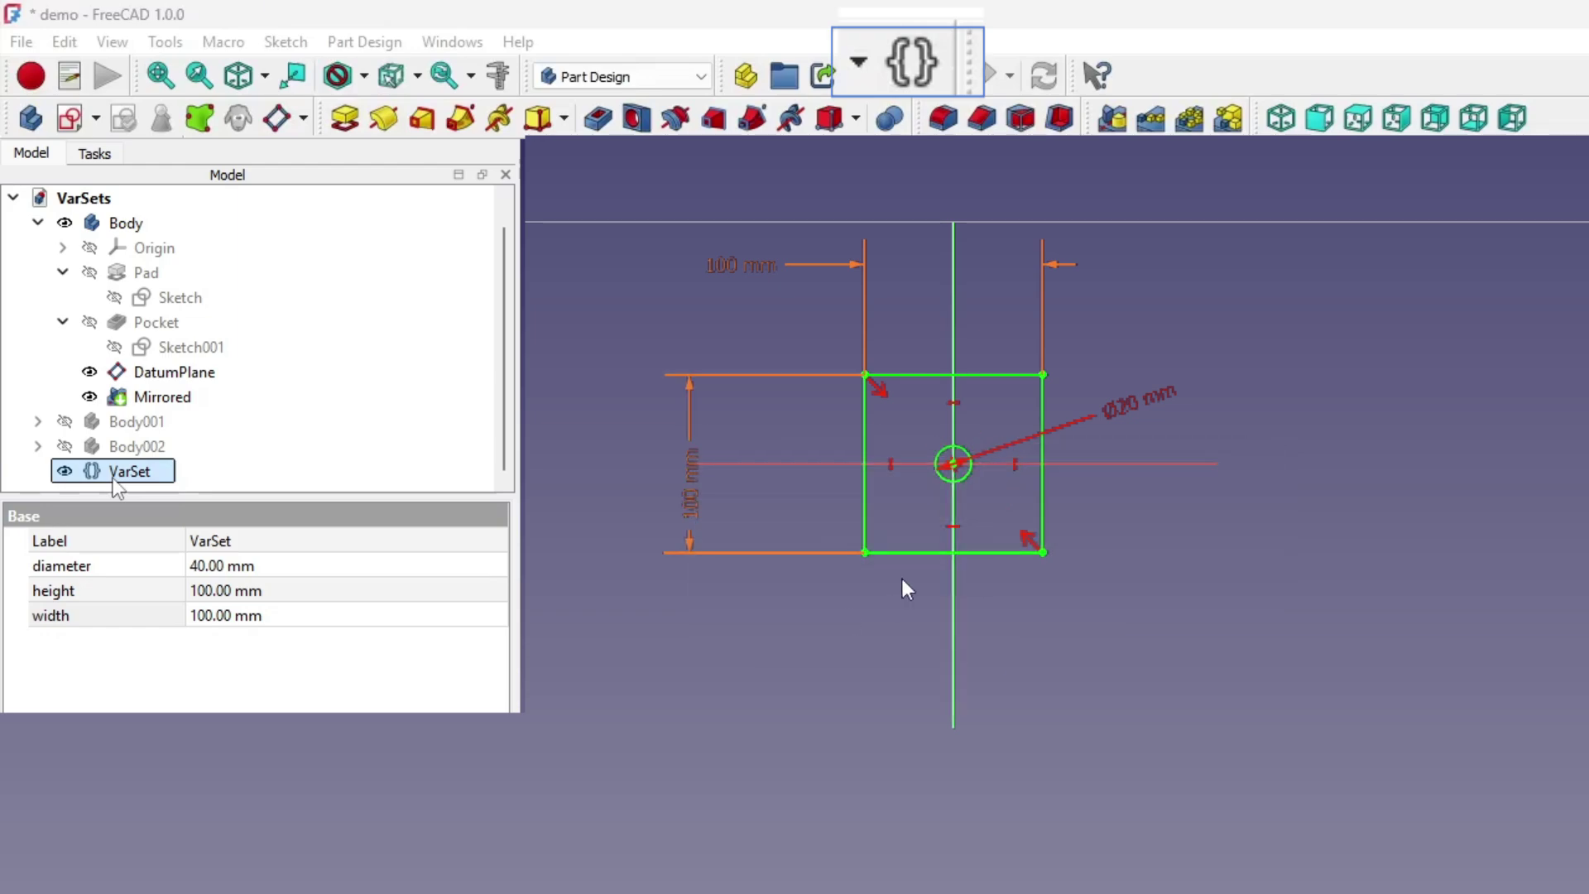
Bind the hole's diameter constraint to VarSet.diameter (40 mm)
click(1121, 416)
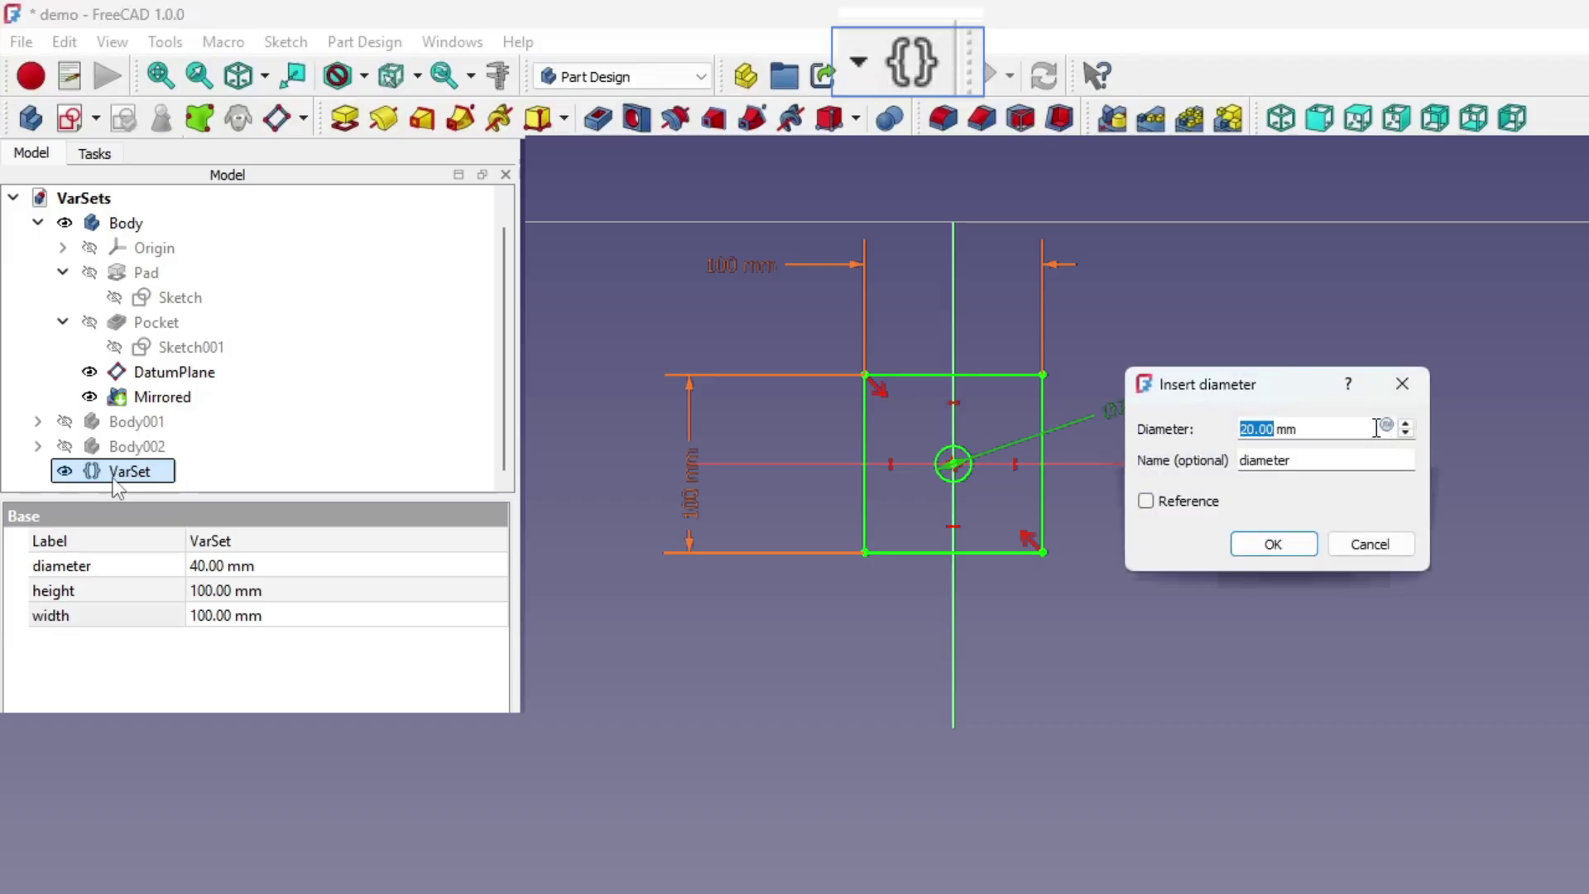
click(1388, 427)
text(v)
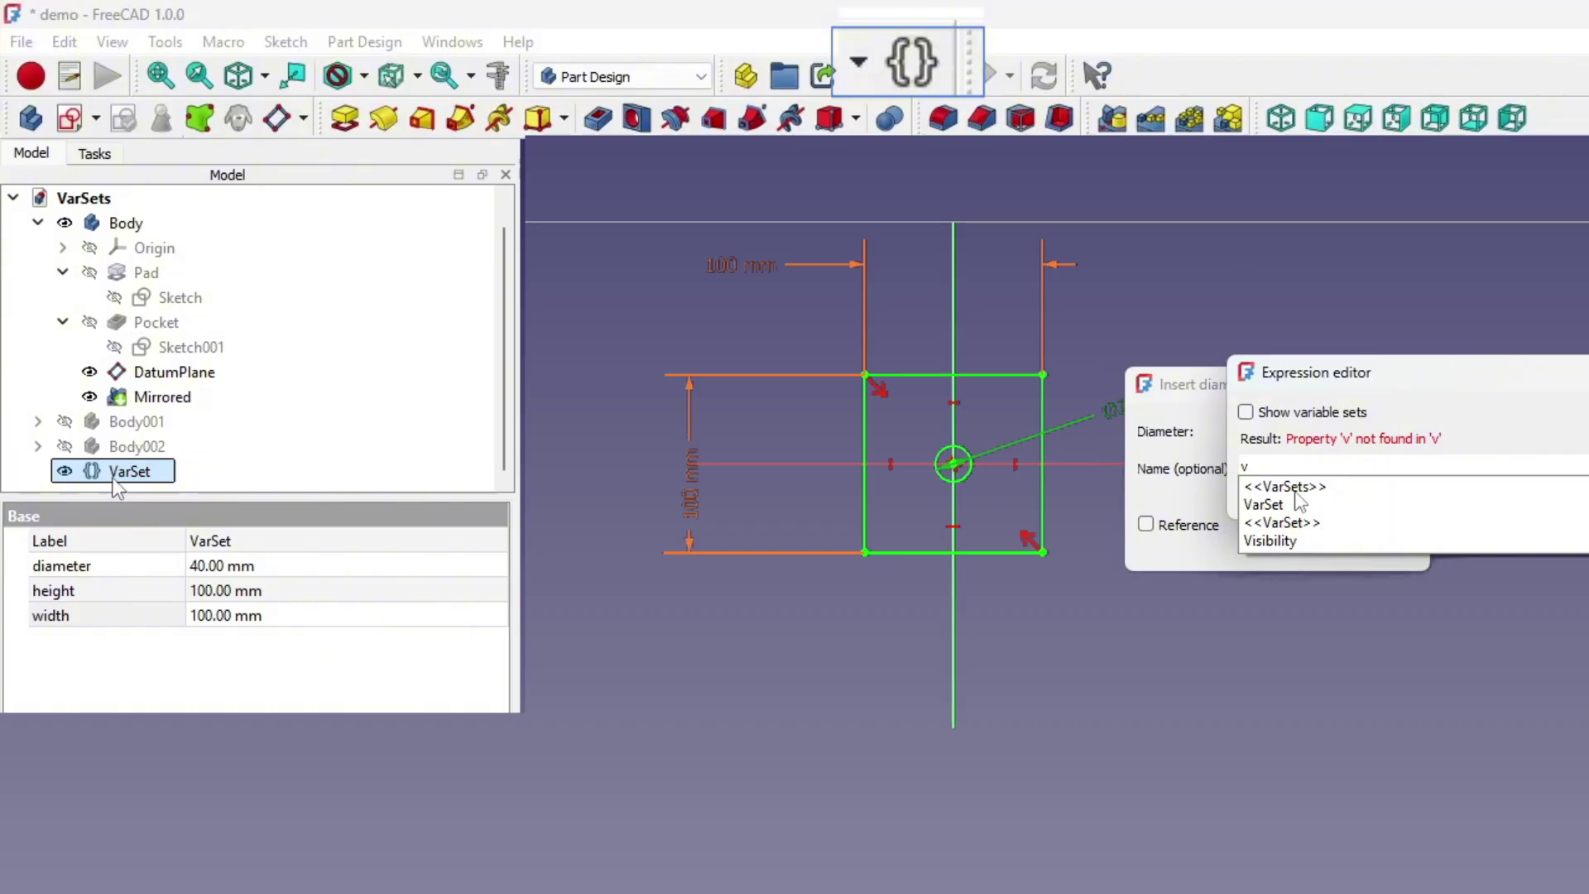
click(1278, 505)
text(d)
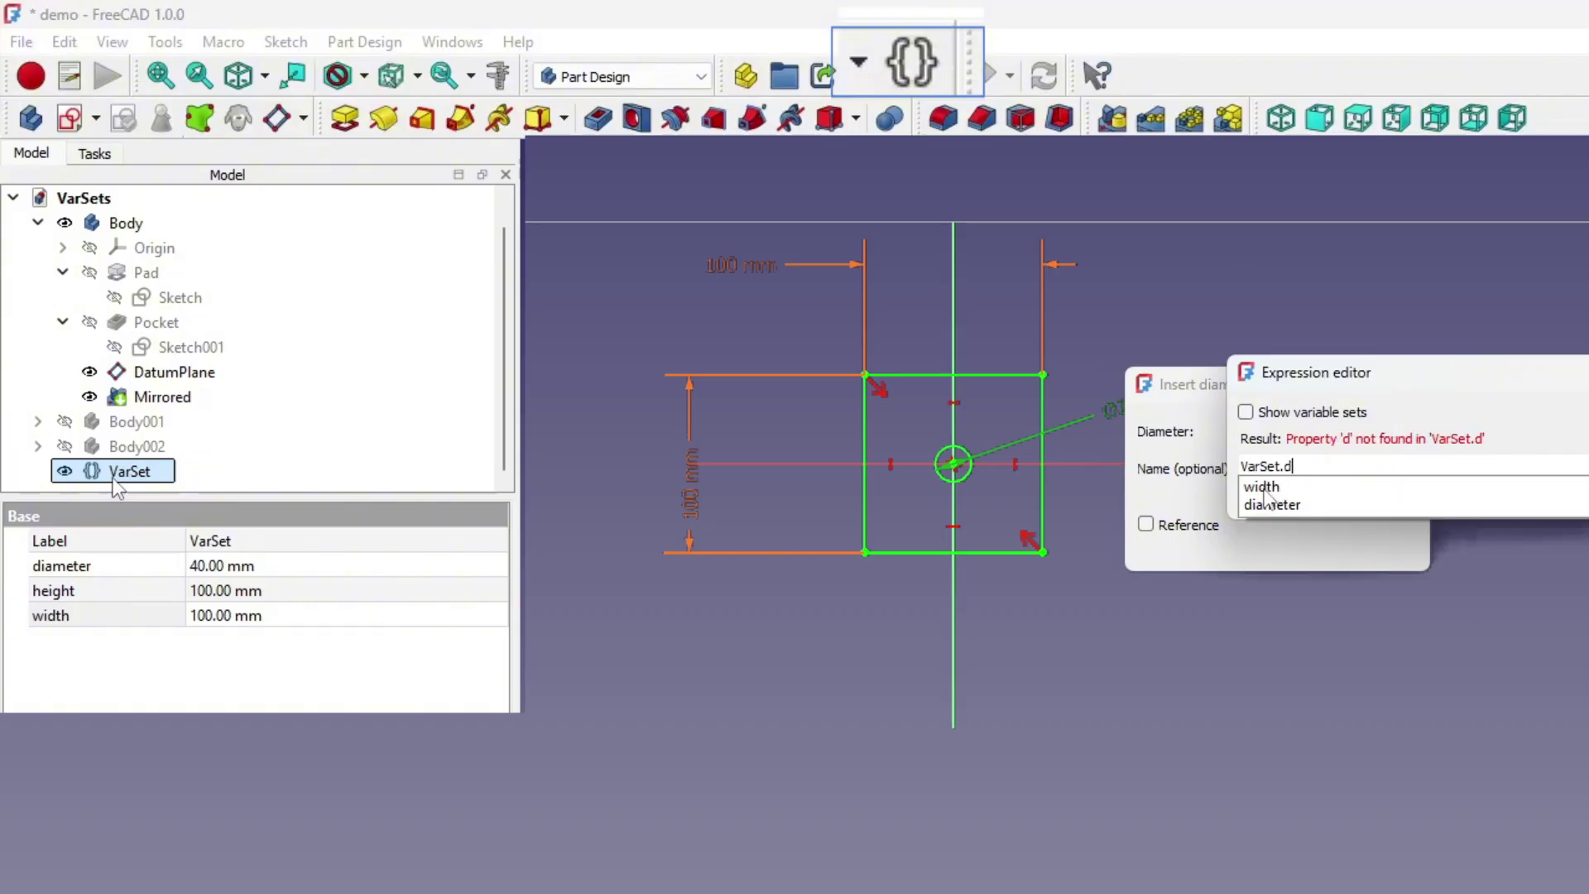
click(1271, 504)
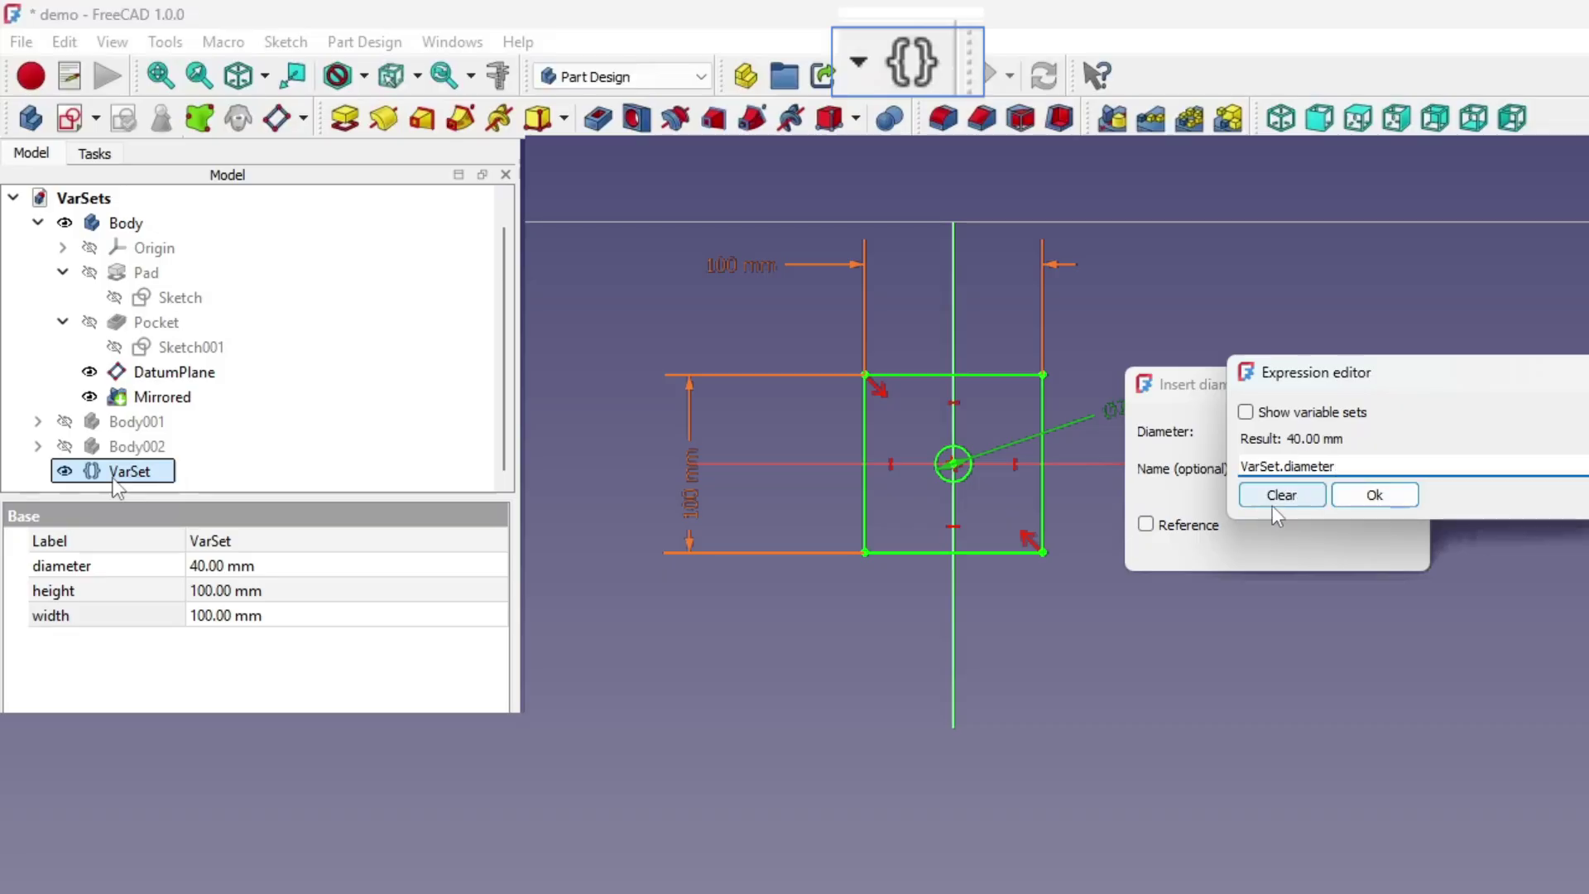
click(1366, 497)
click(1273, 543)
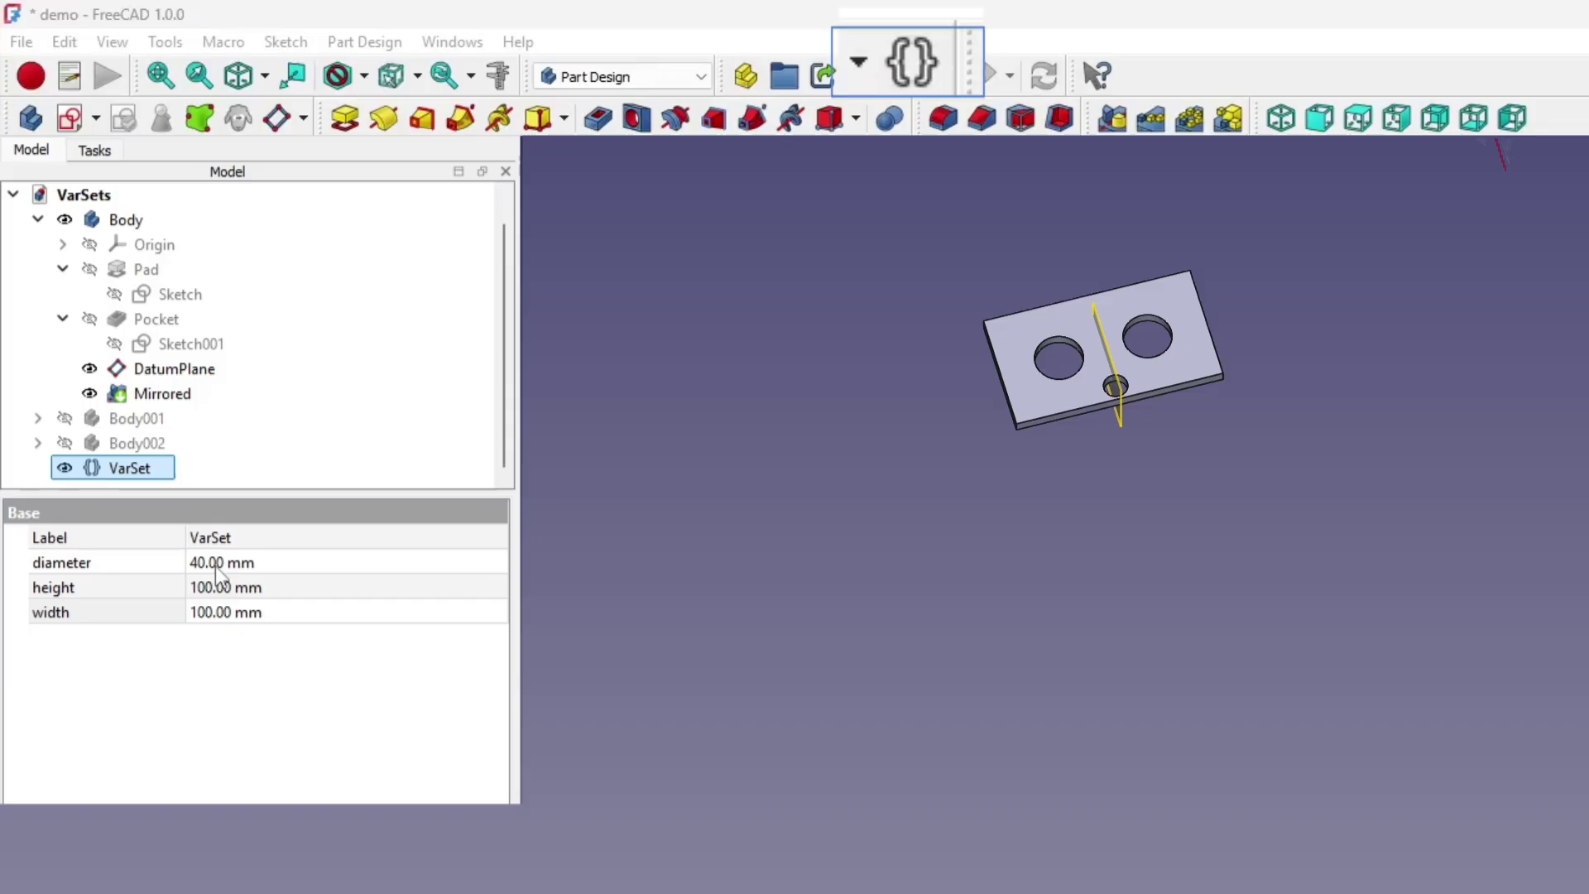
Give the VarSet height the expression width*2
click(221, 563)
text(50)
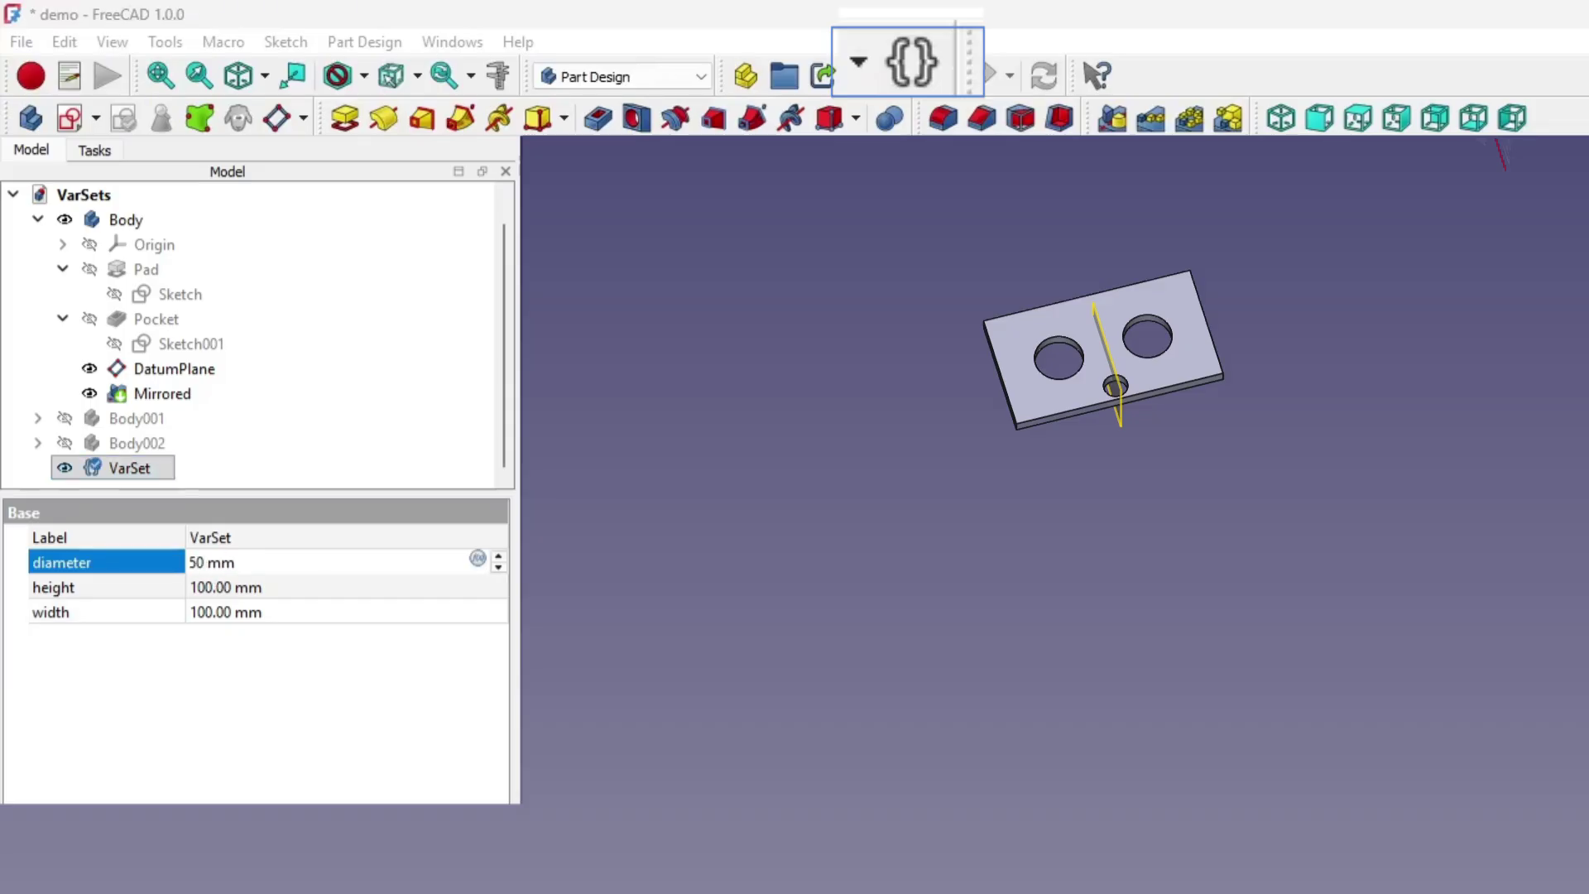
click(311, 594)
click(480, 587)
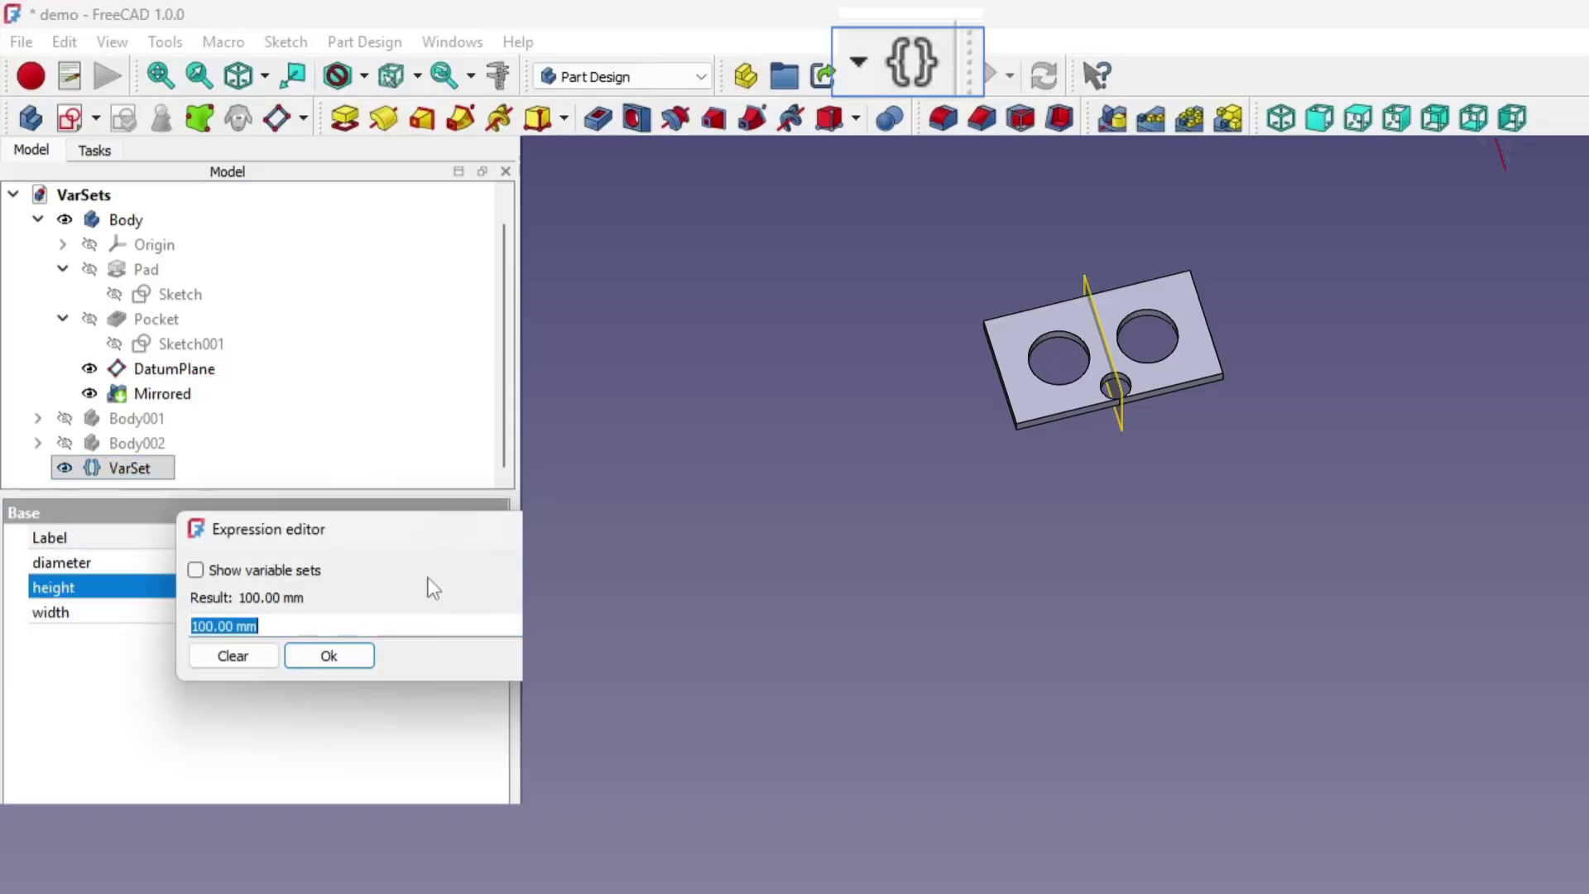
text(width)
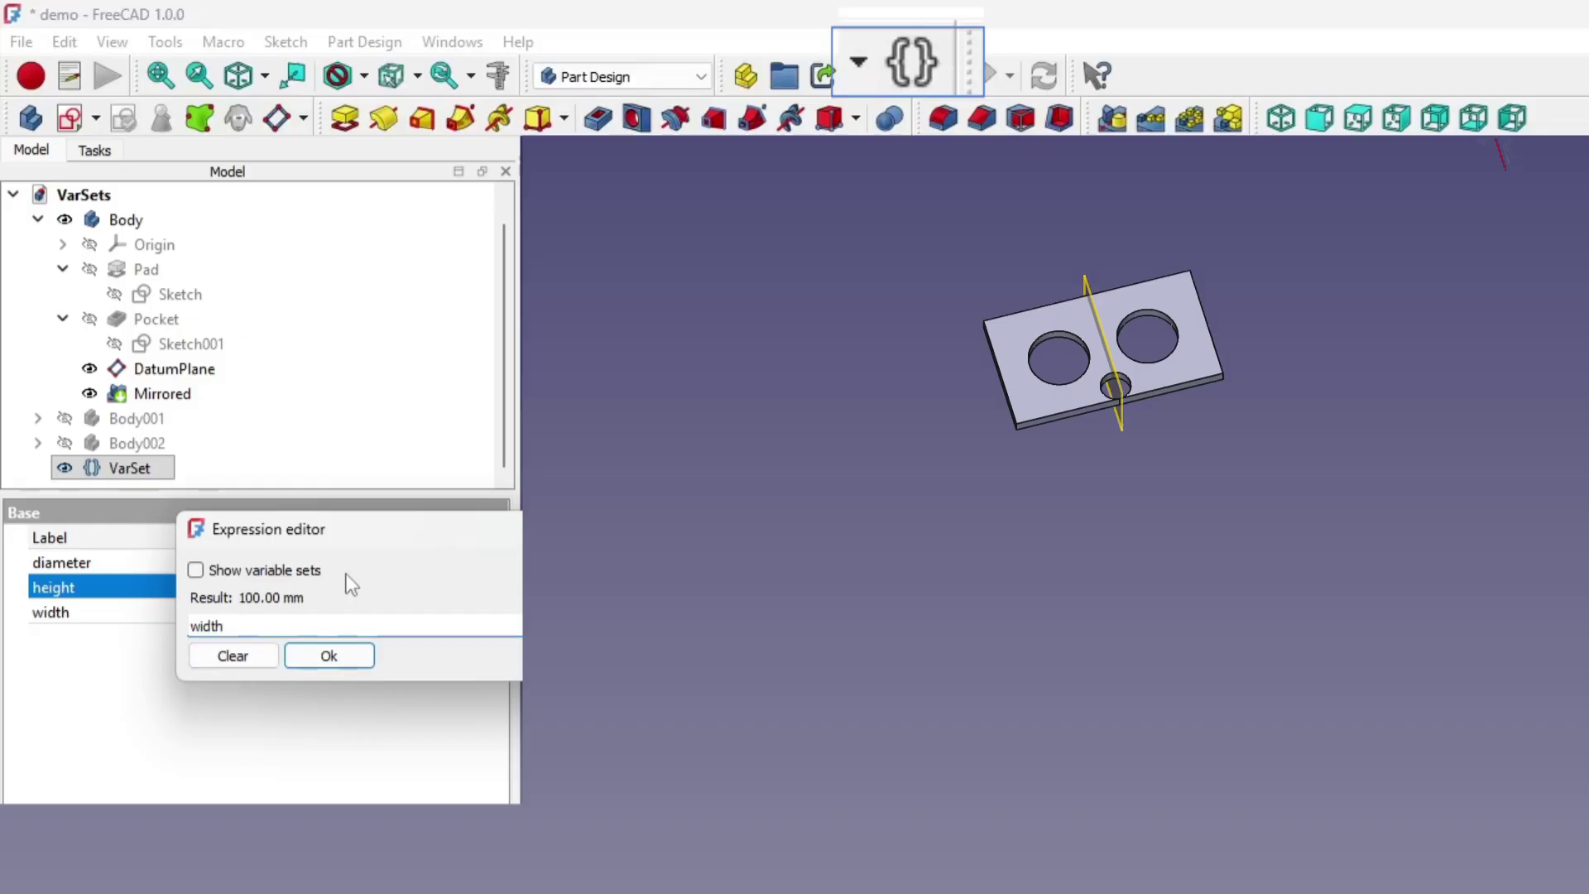
text(*2)
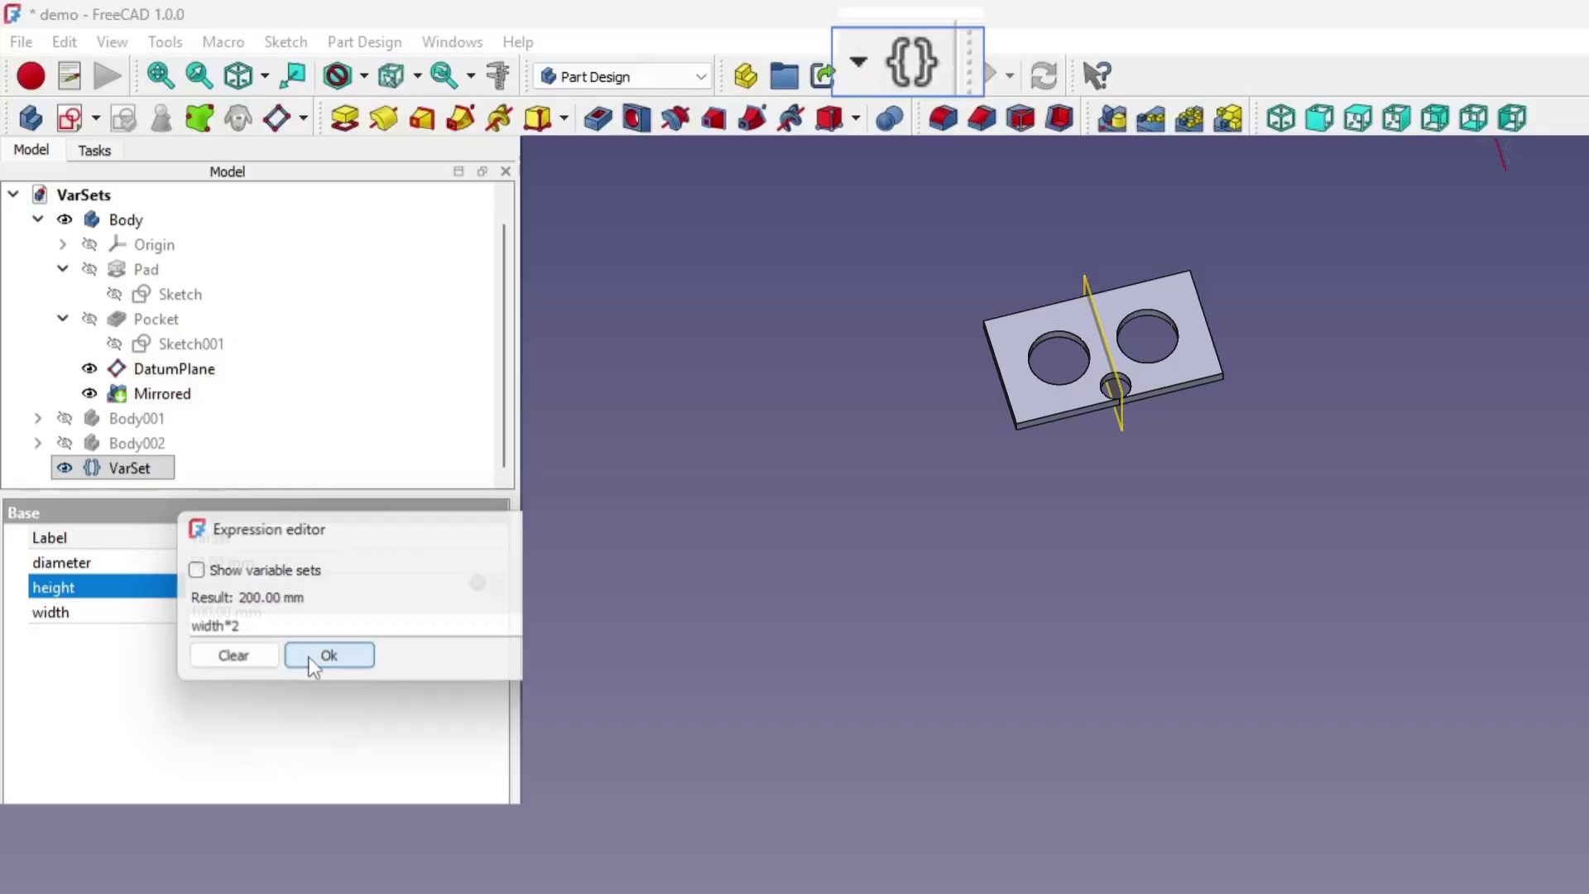
click(313, 658)
text(200)
Set VarSet width to 200 mm and hole diameter to 75 mm
key(Return)
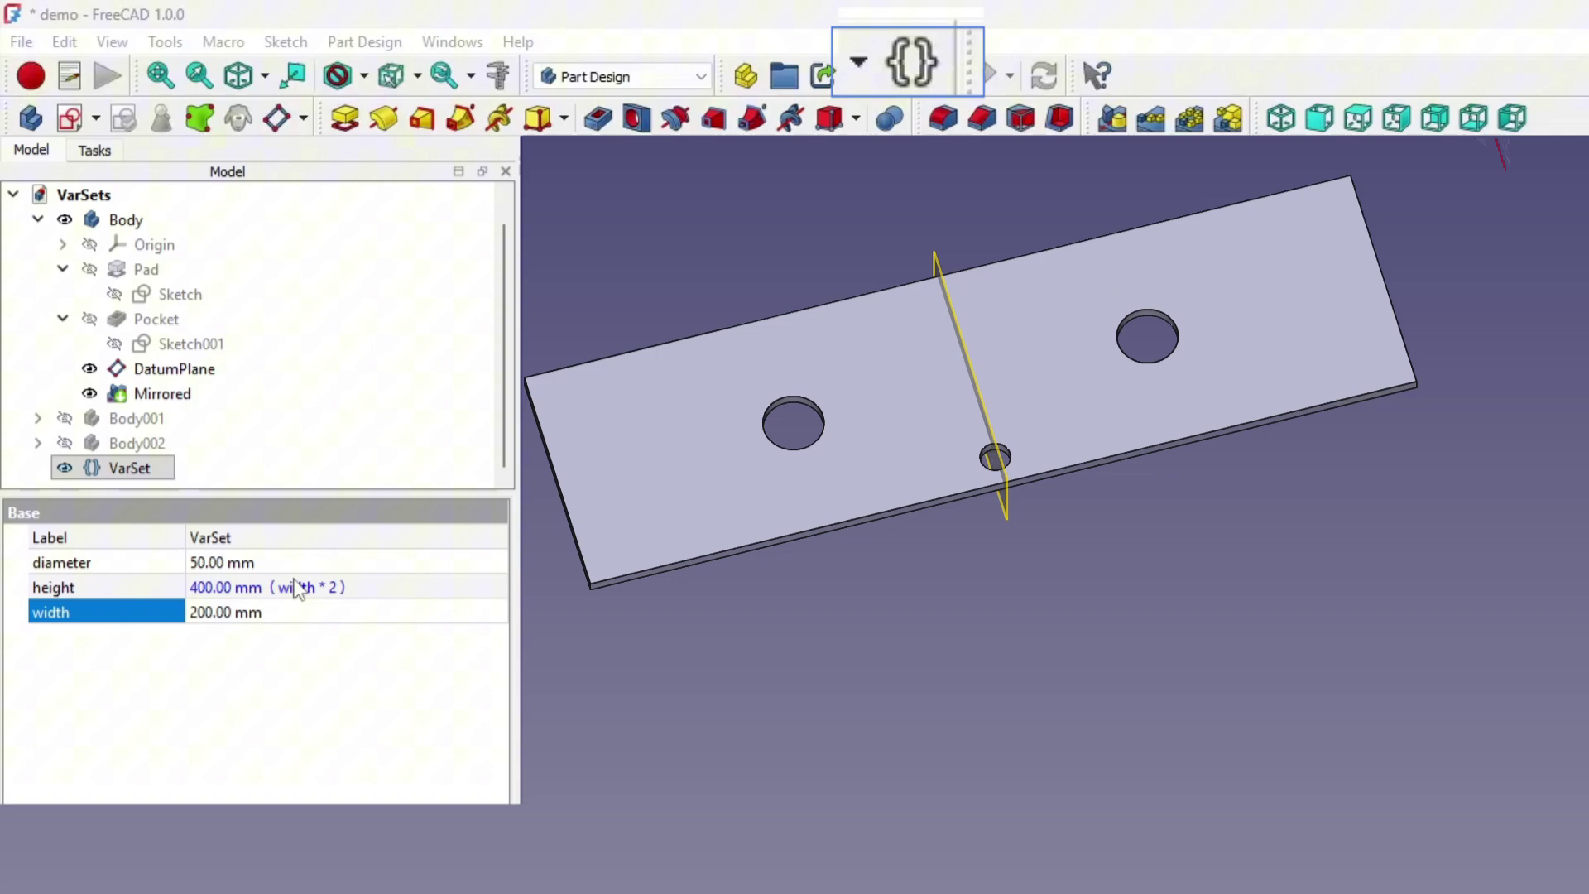
double_click(205, 562)
text(75)
key(Return)
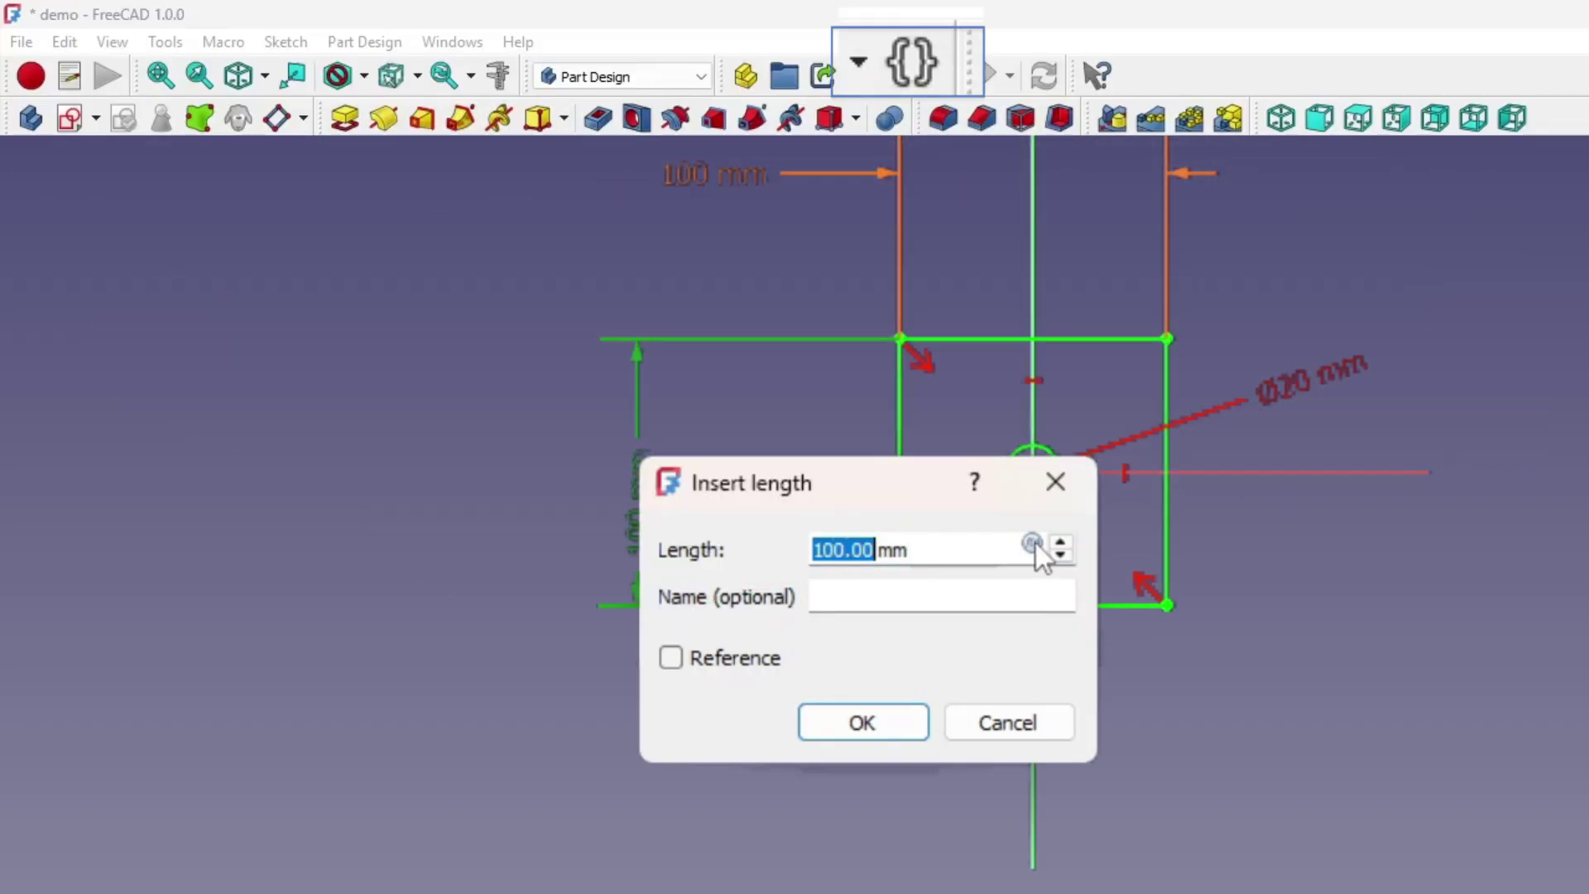
Bind the new 100 mm vertical sketch dimension to VarSet.height
click(1033, 547)
text(Pad.Length)
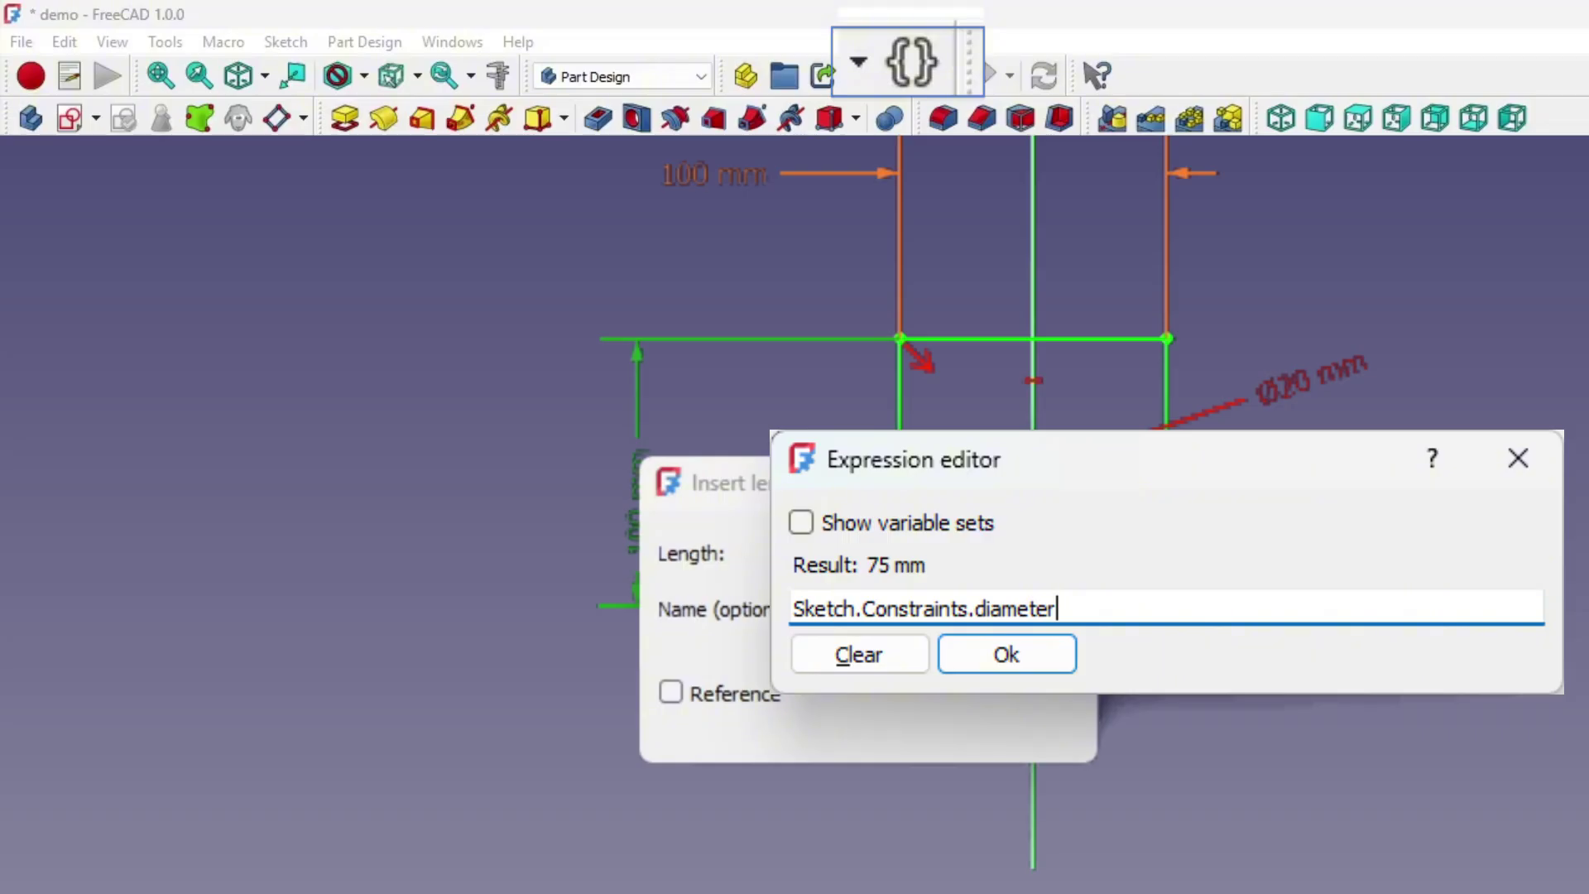
text(V)
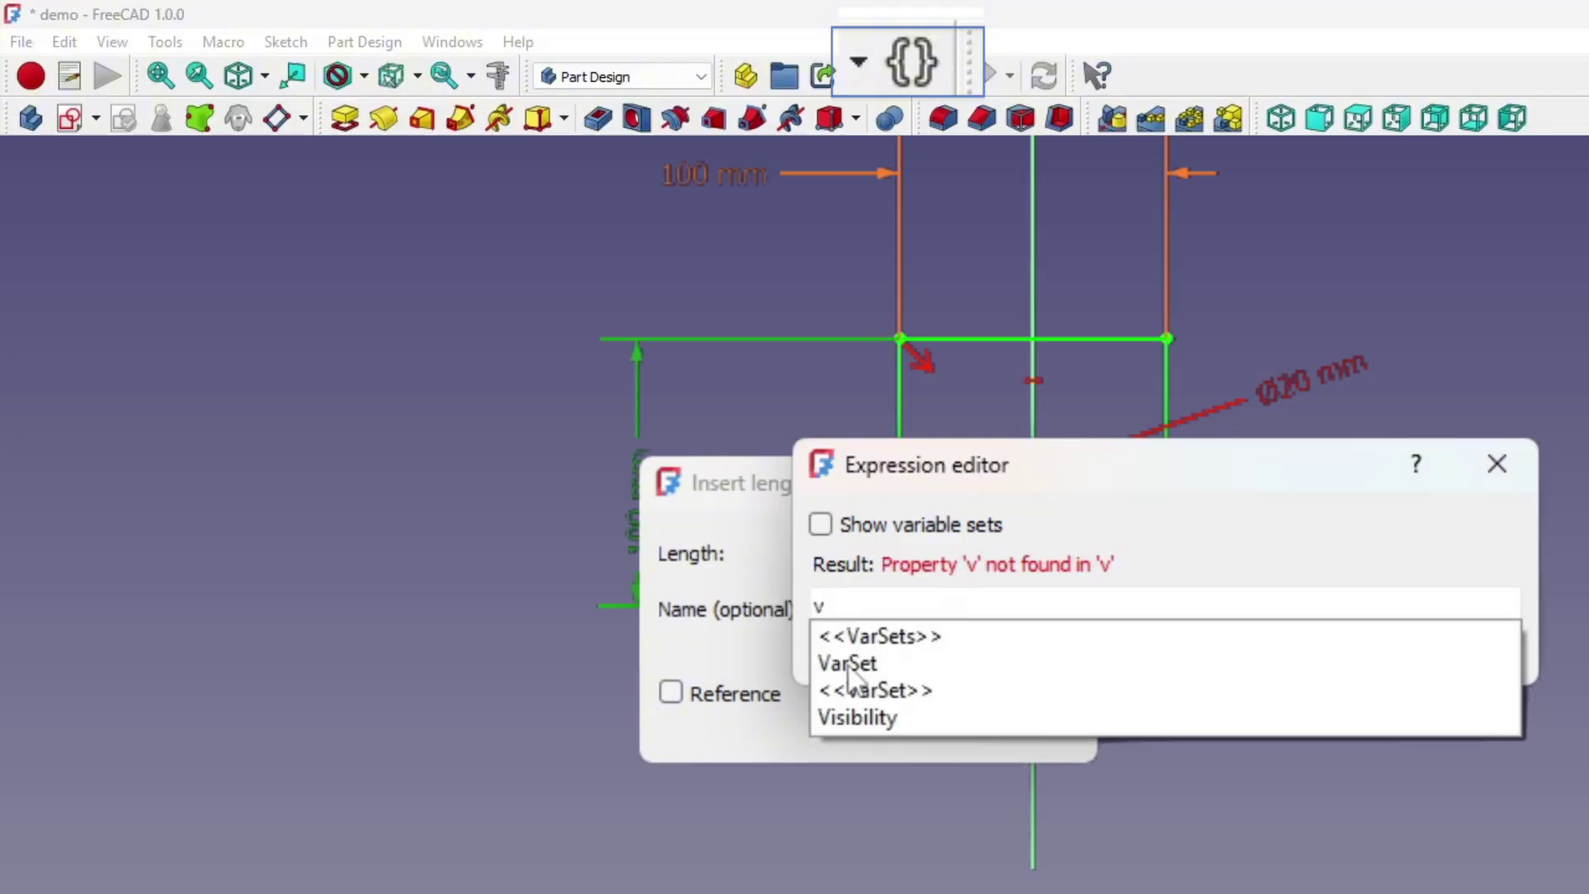
text(arSet.height)
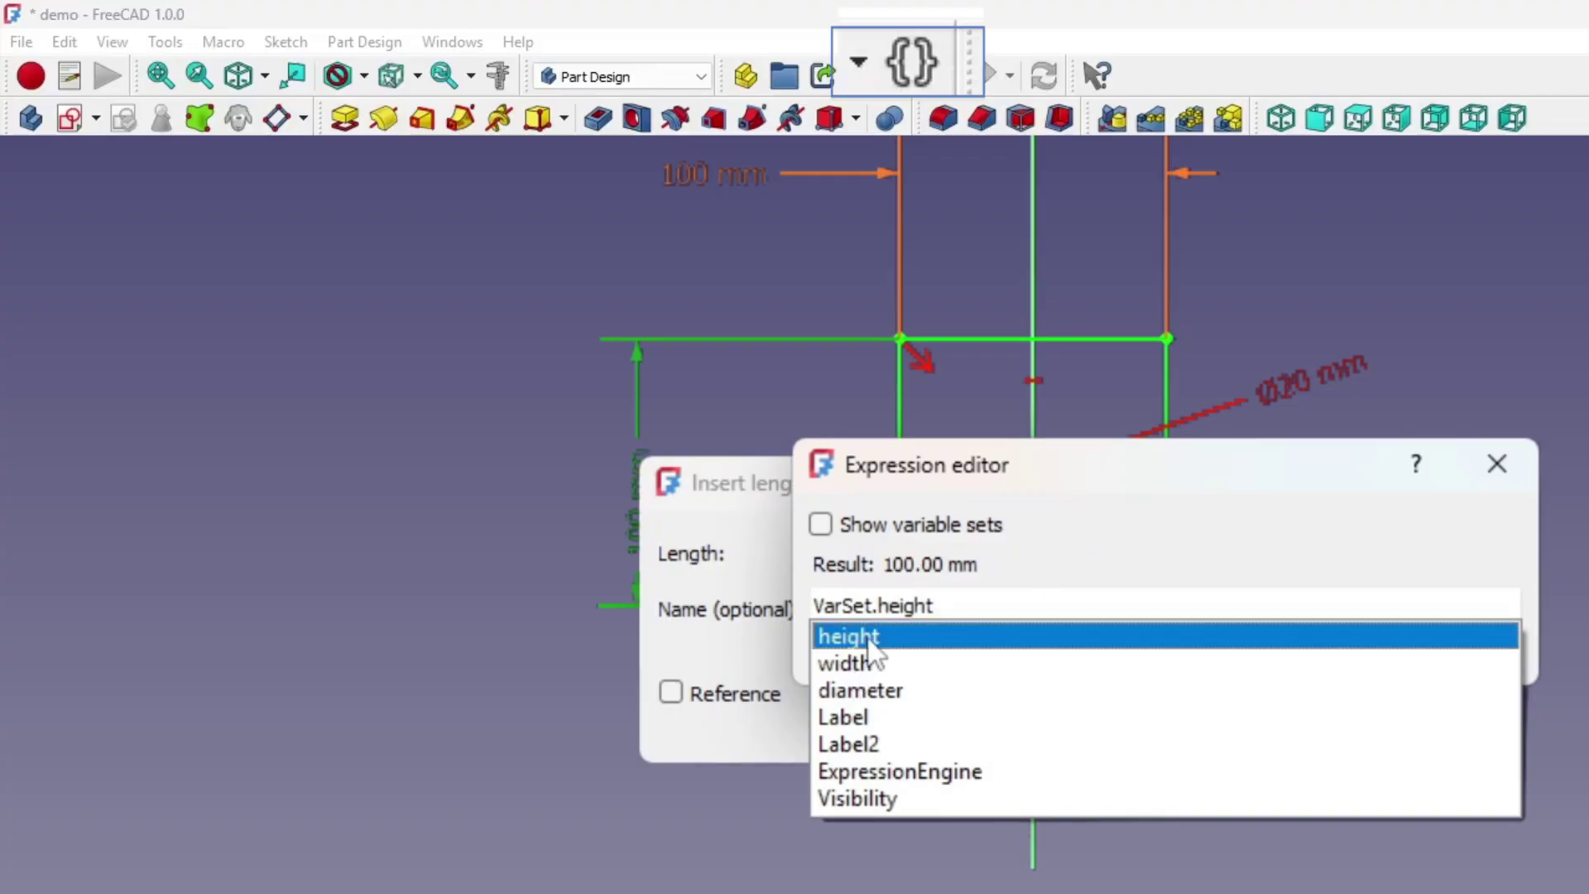
click(869, 638)
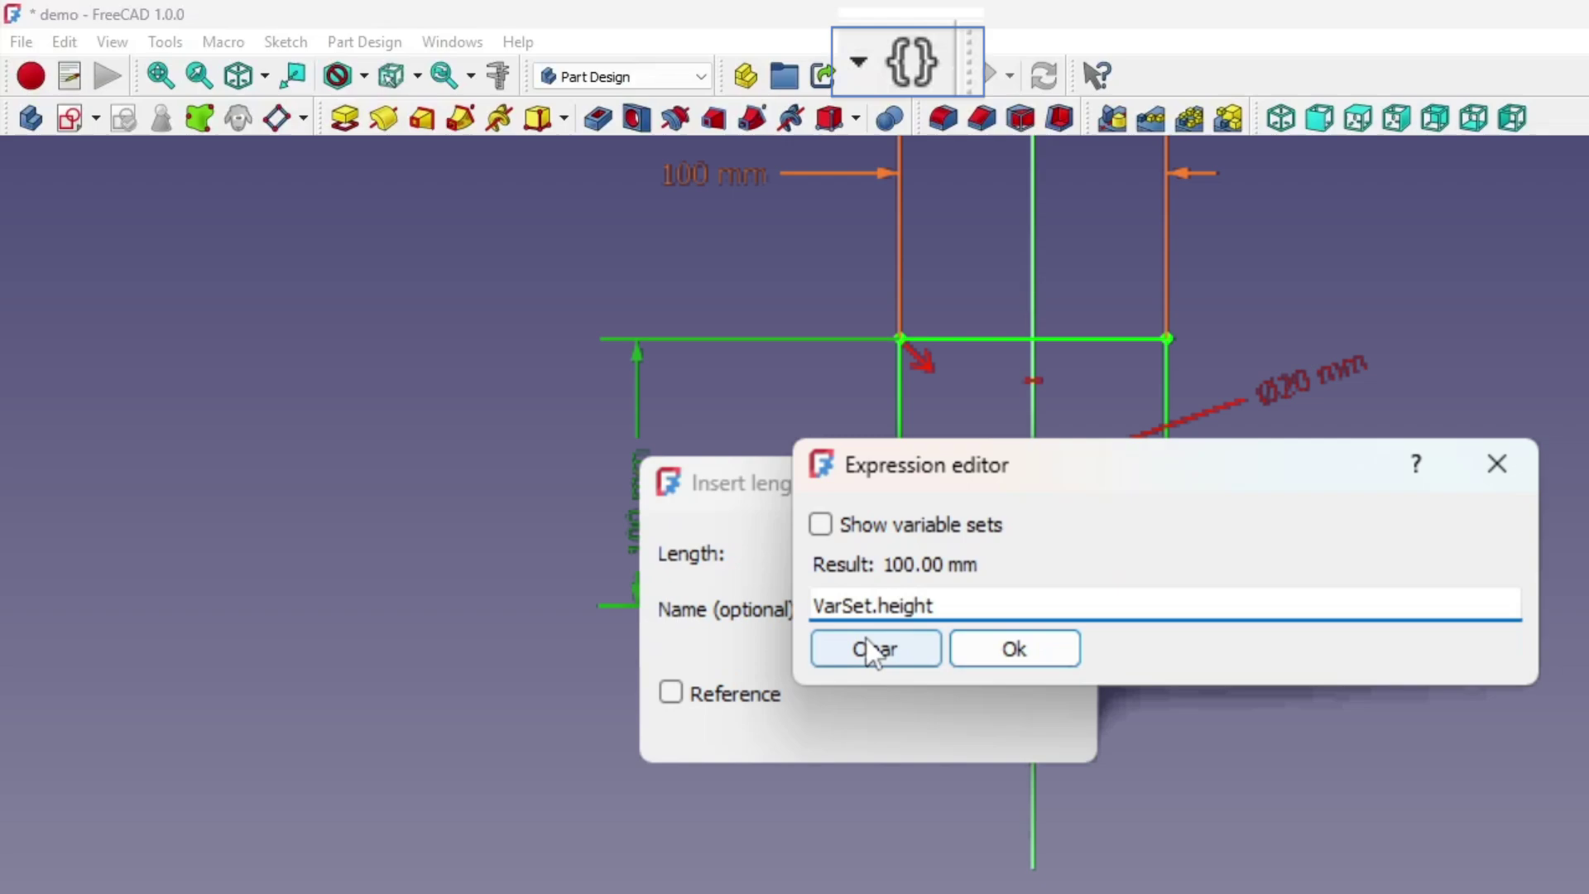
click(1010, 651)
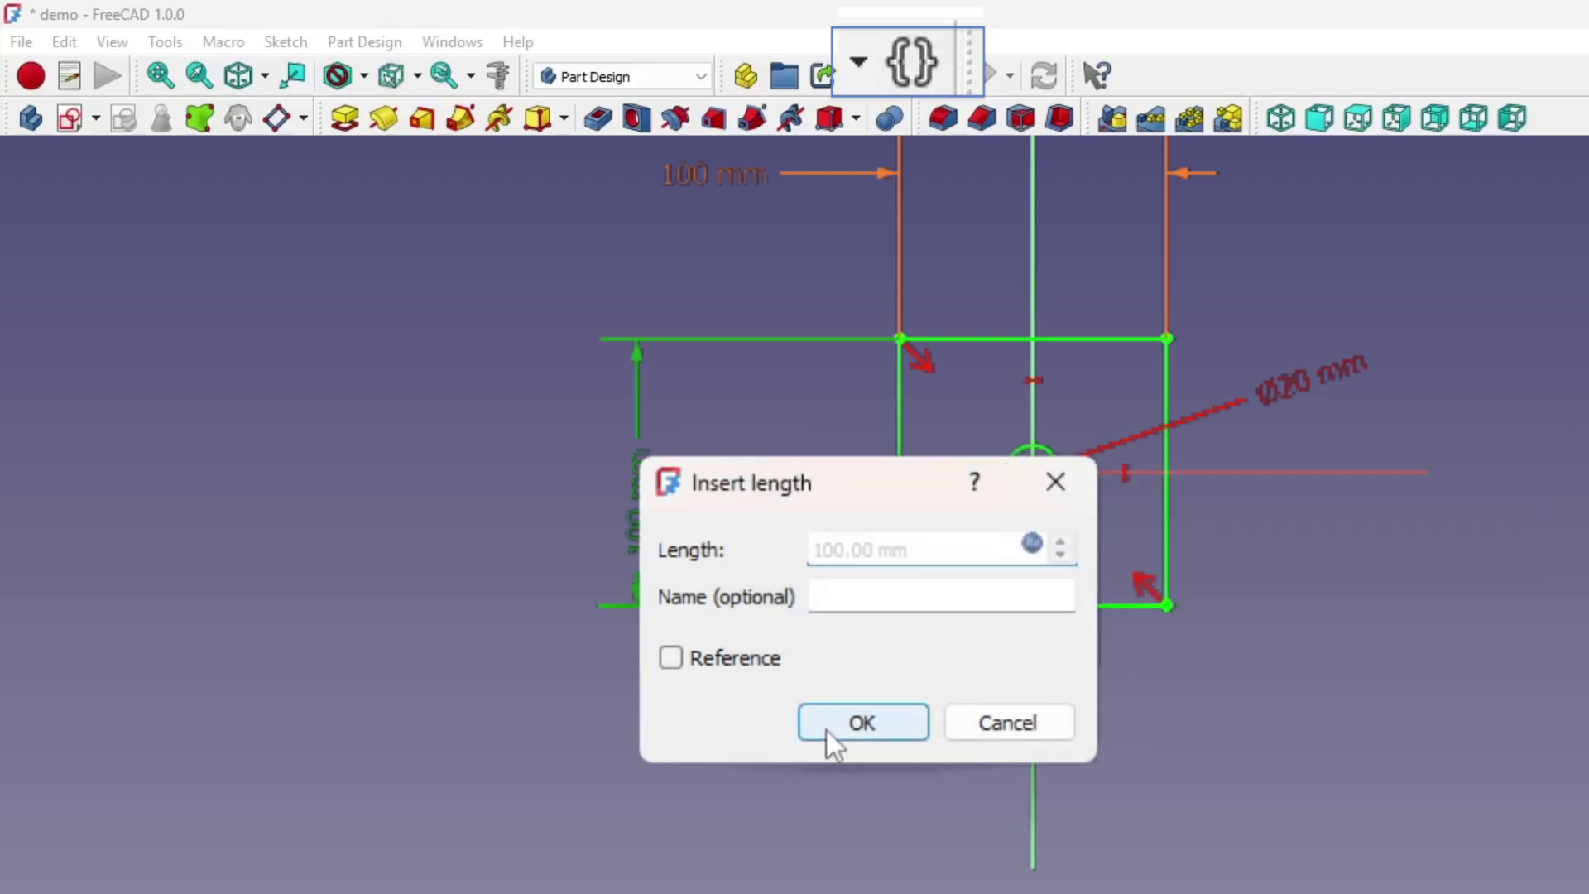
click(849, 728)
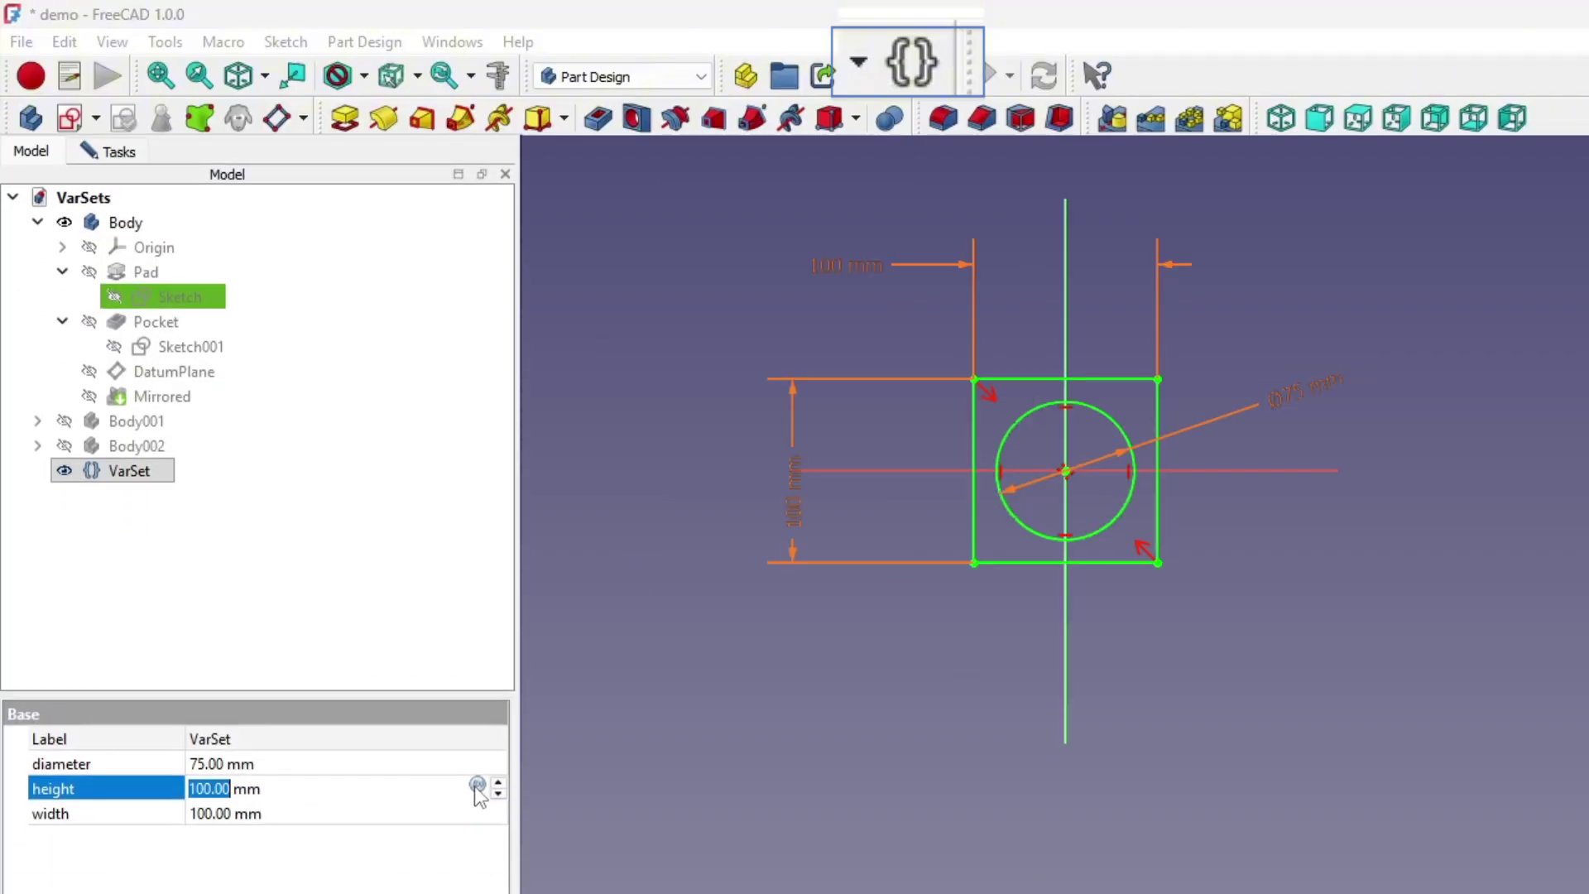
Set the VarSet height expression to width*2 (200 mm)
click(480, 789)
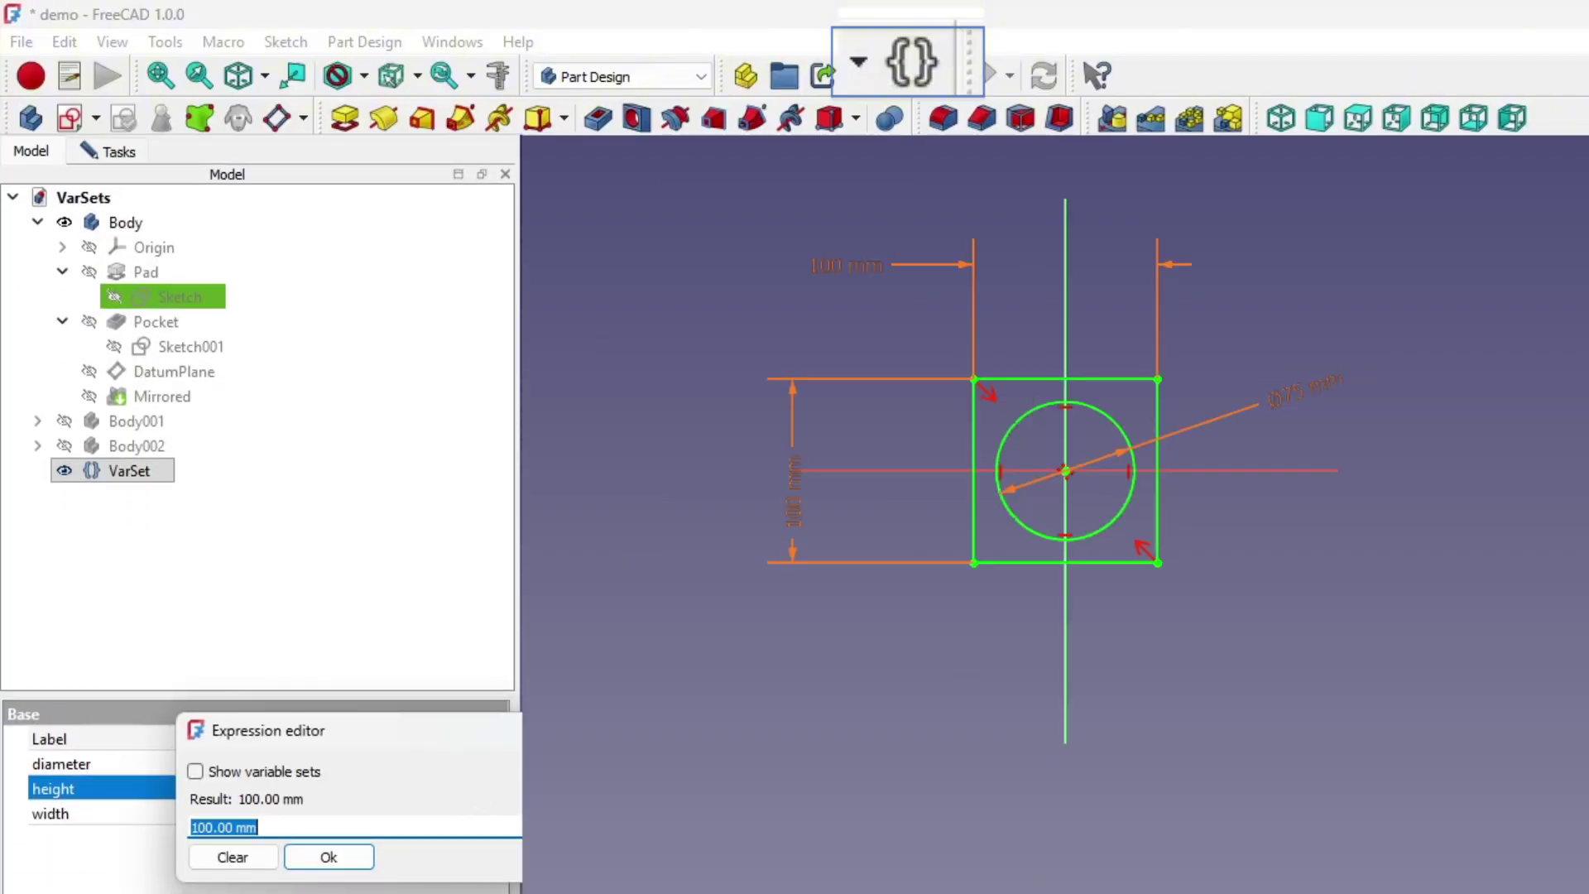
text(w)
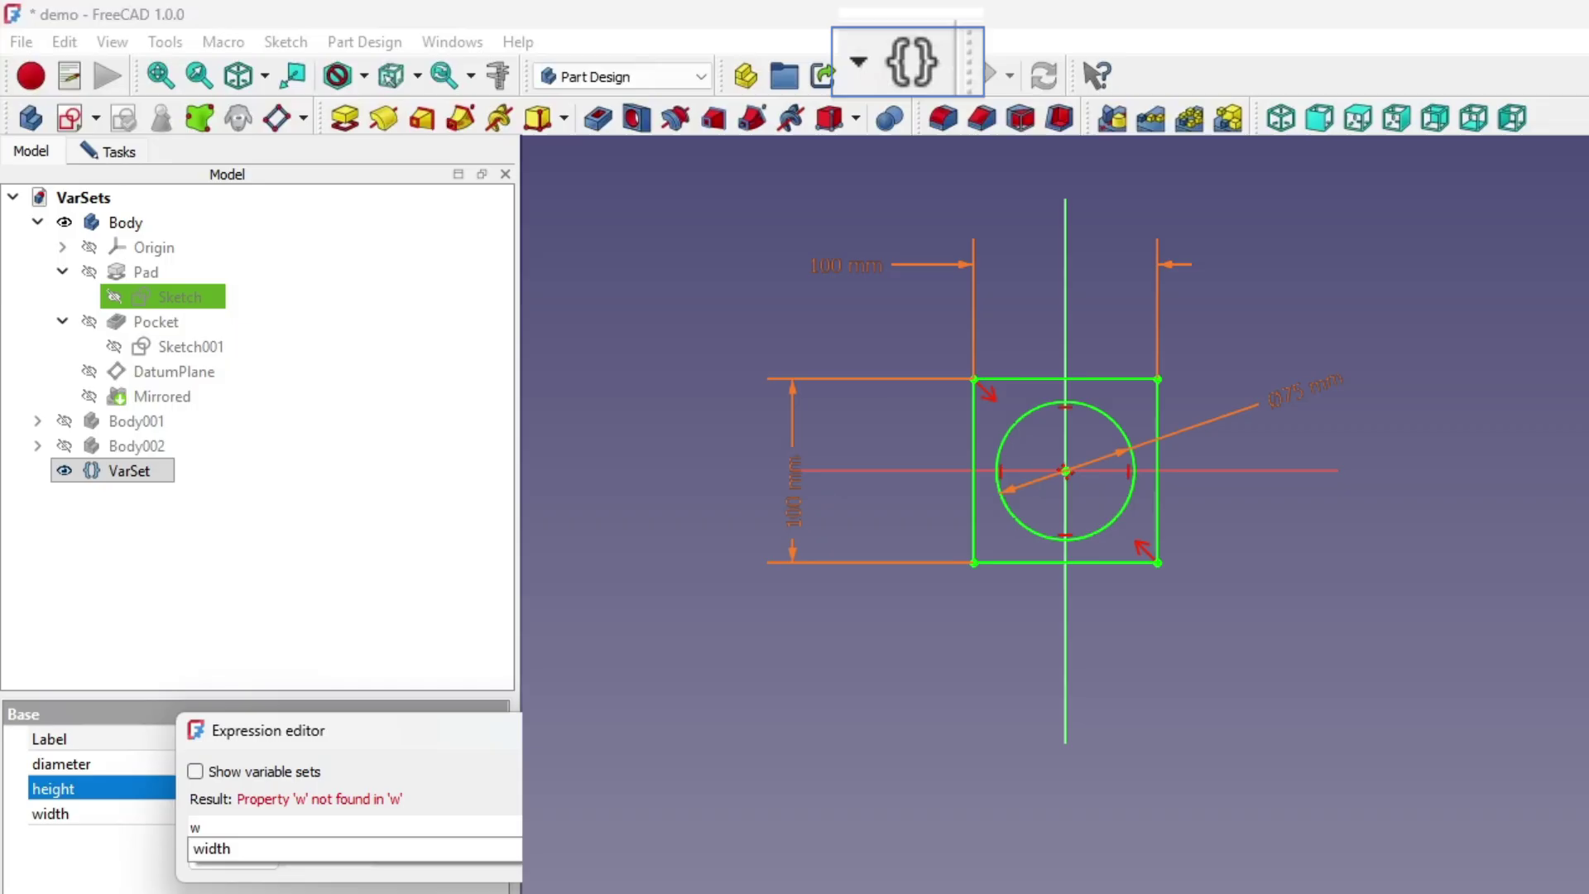
text(idth)
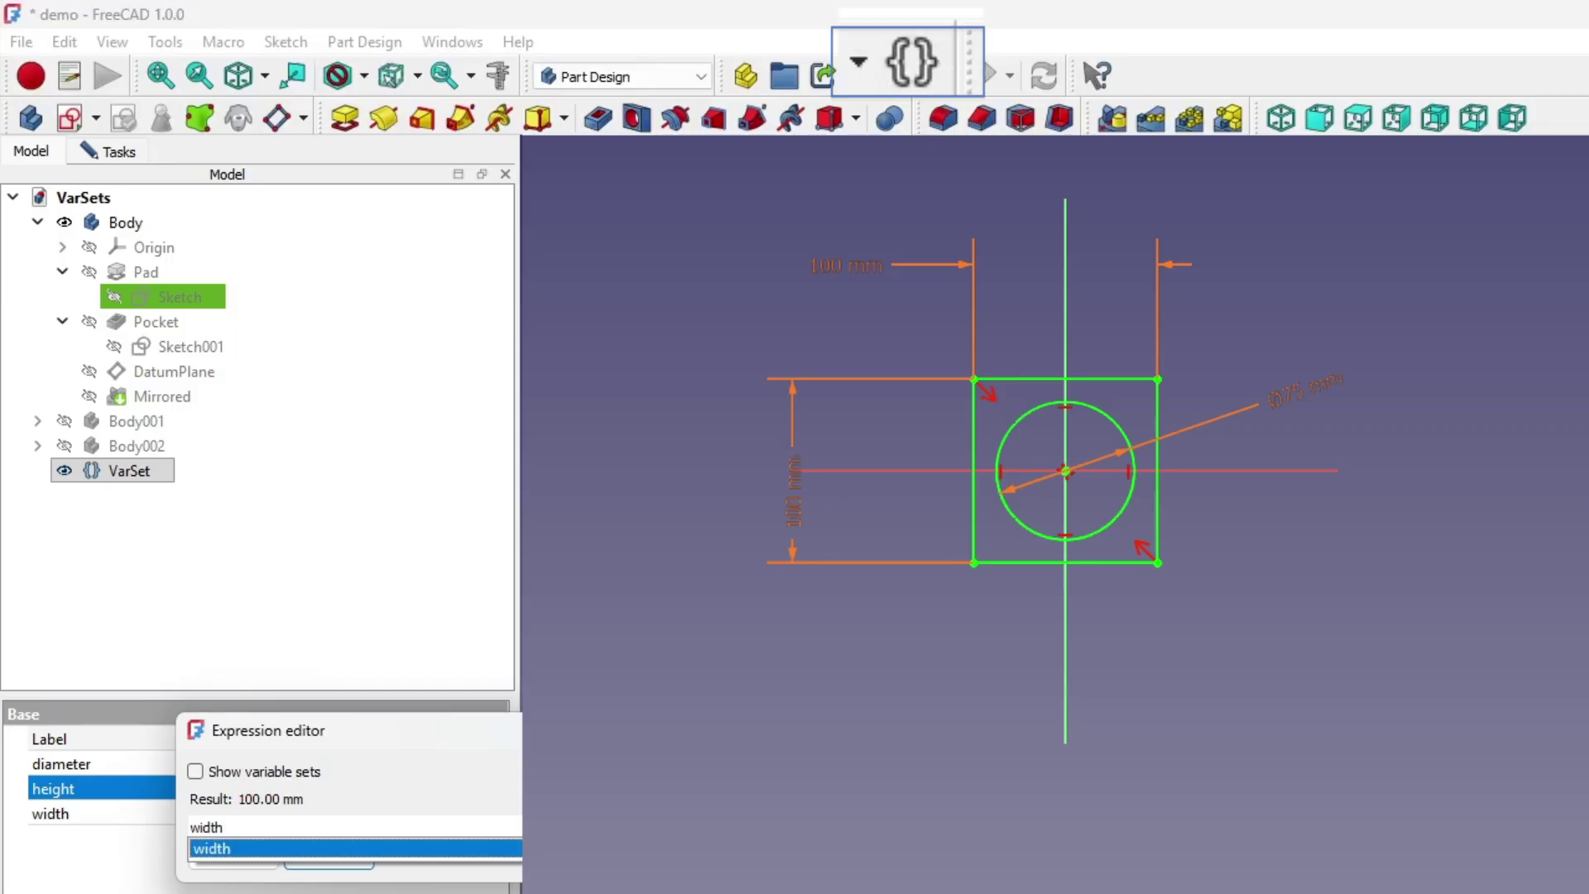
text(*2)
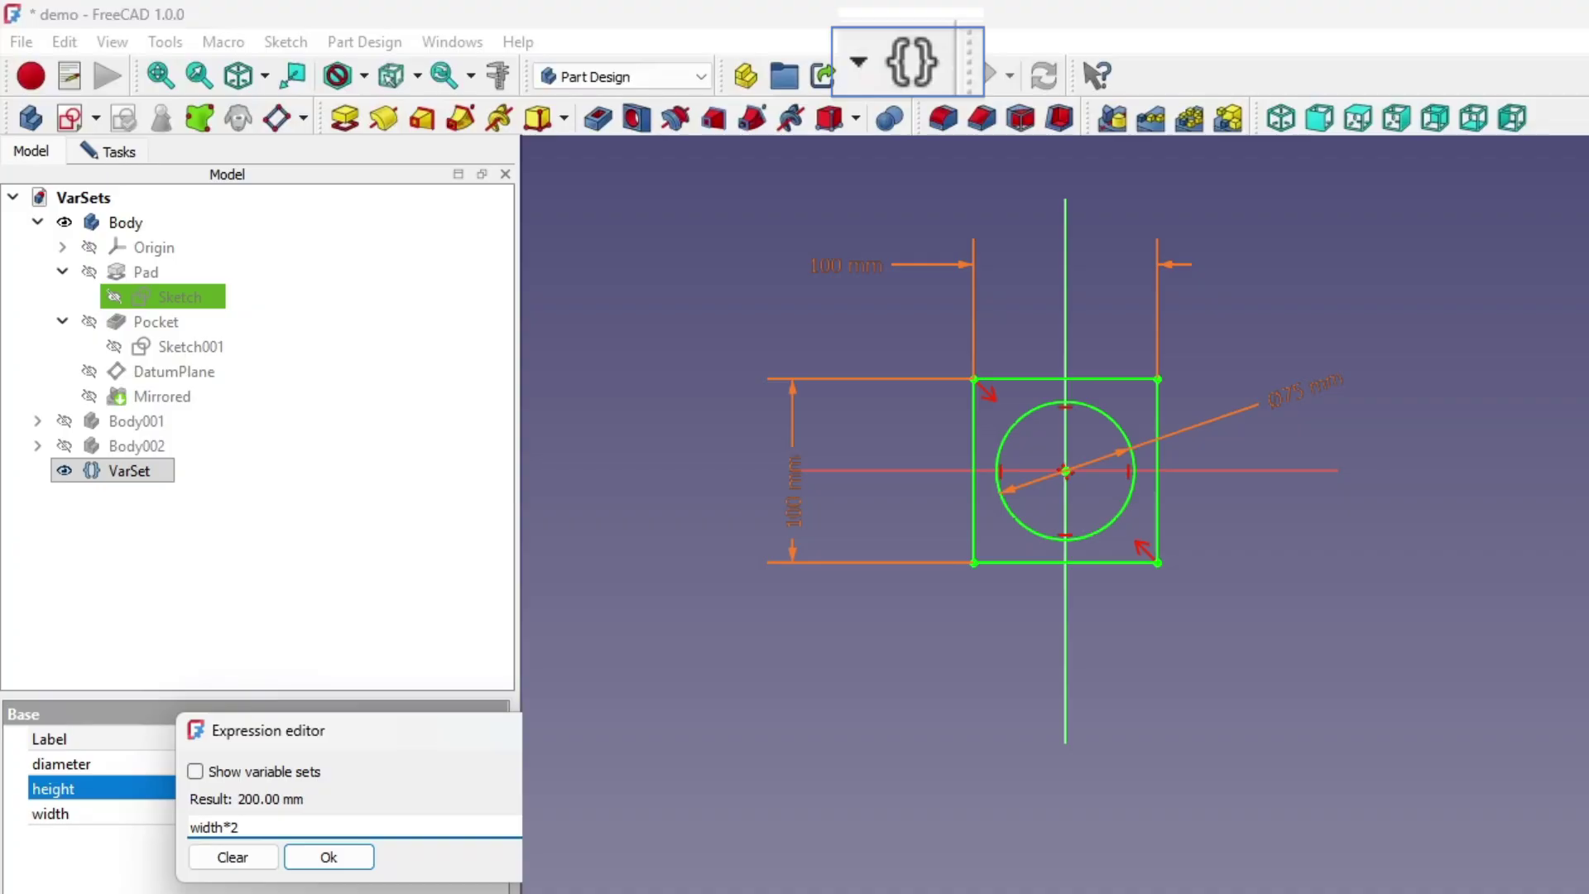
click(328, 857)
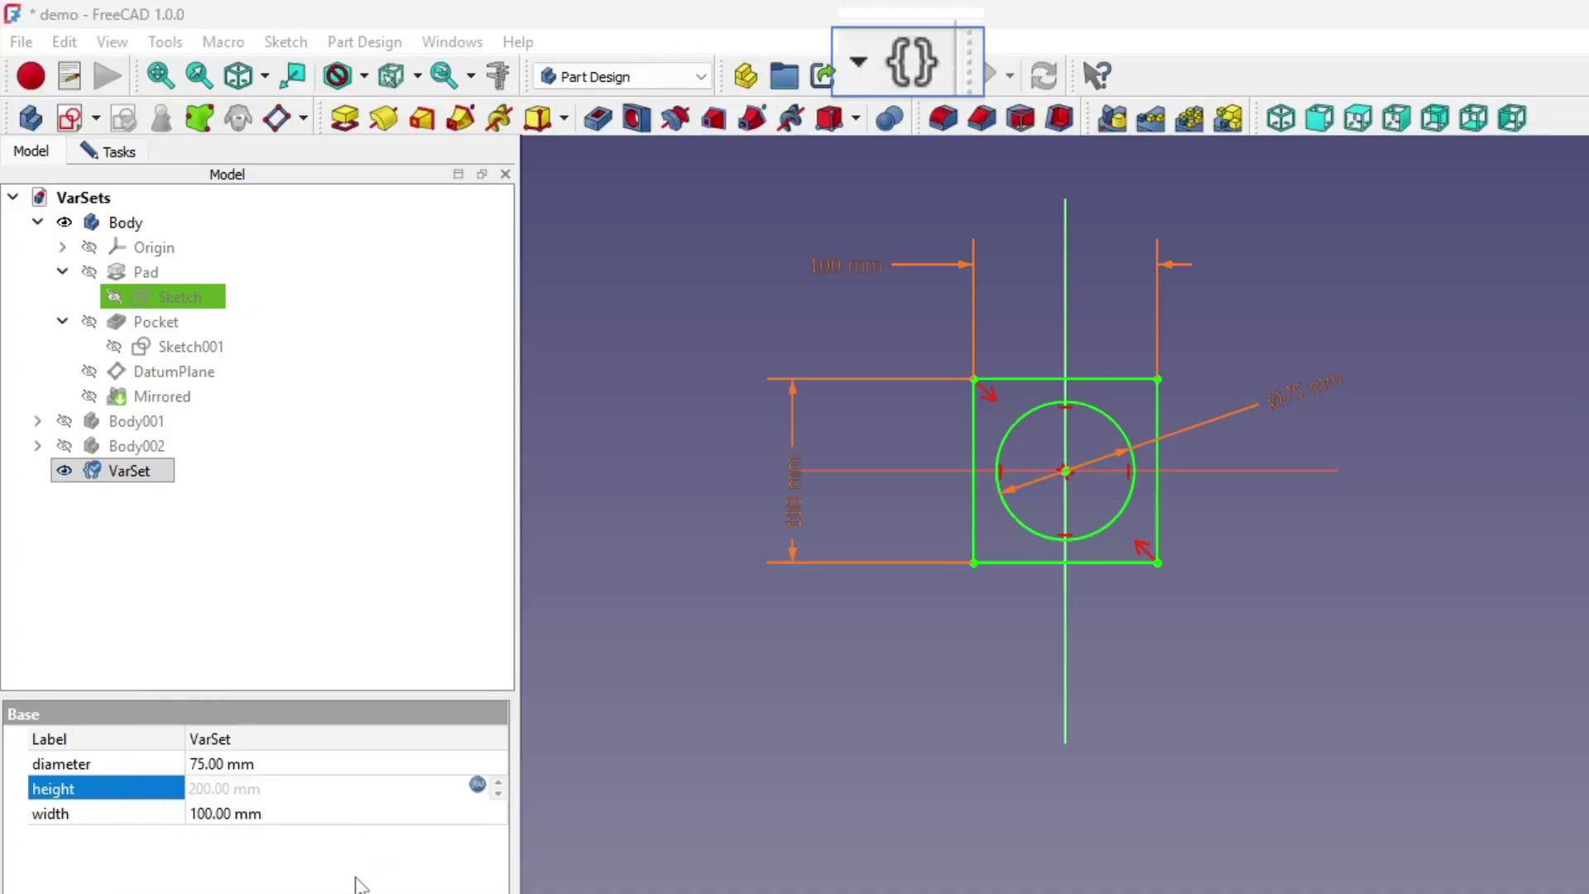
click(317, 814)
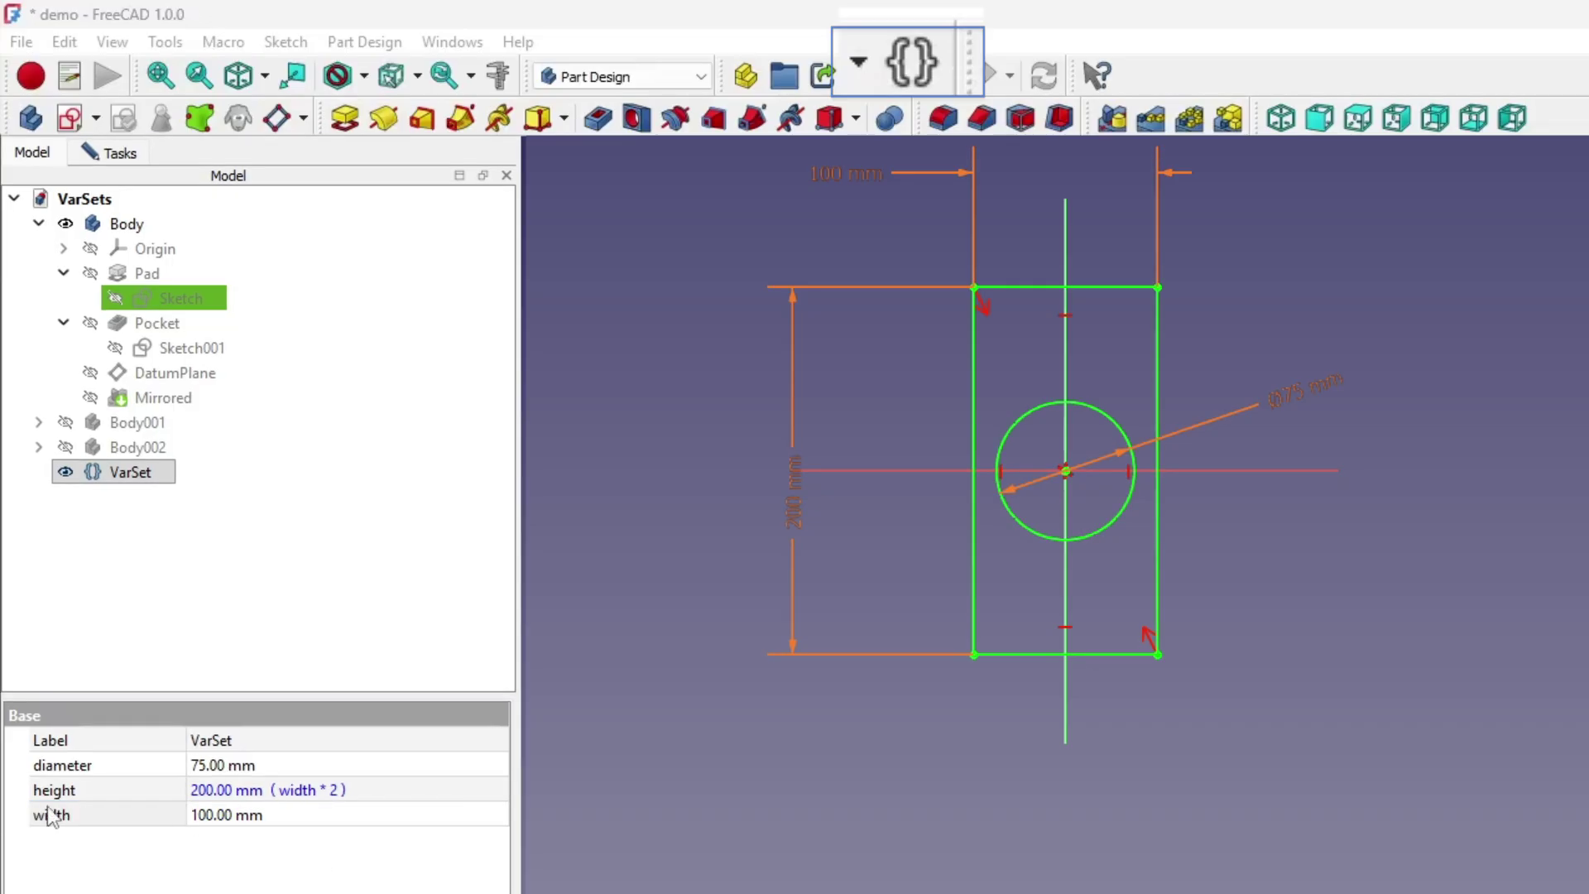
Set the VarSet diameter expression to height/3 (66.67 mm)
click(225, 772)
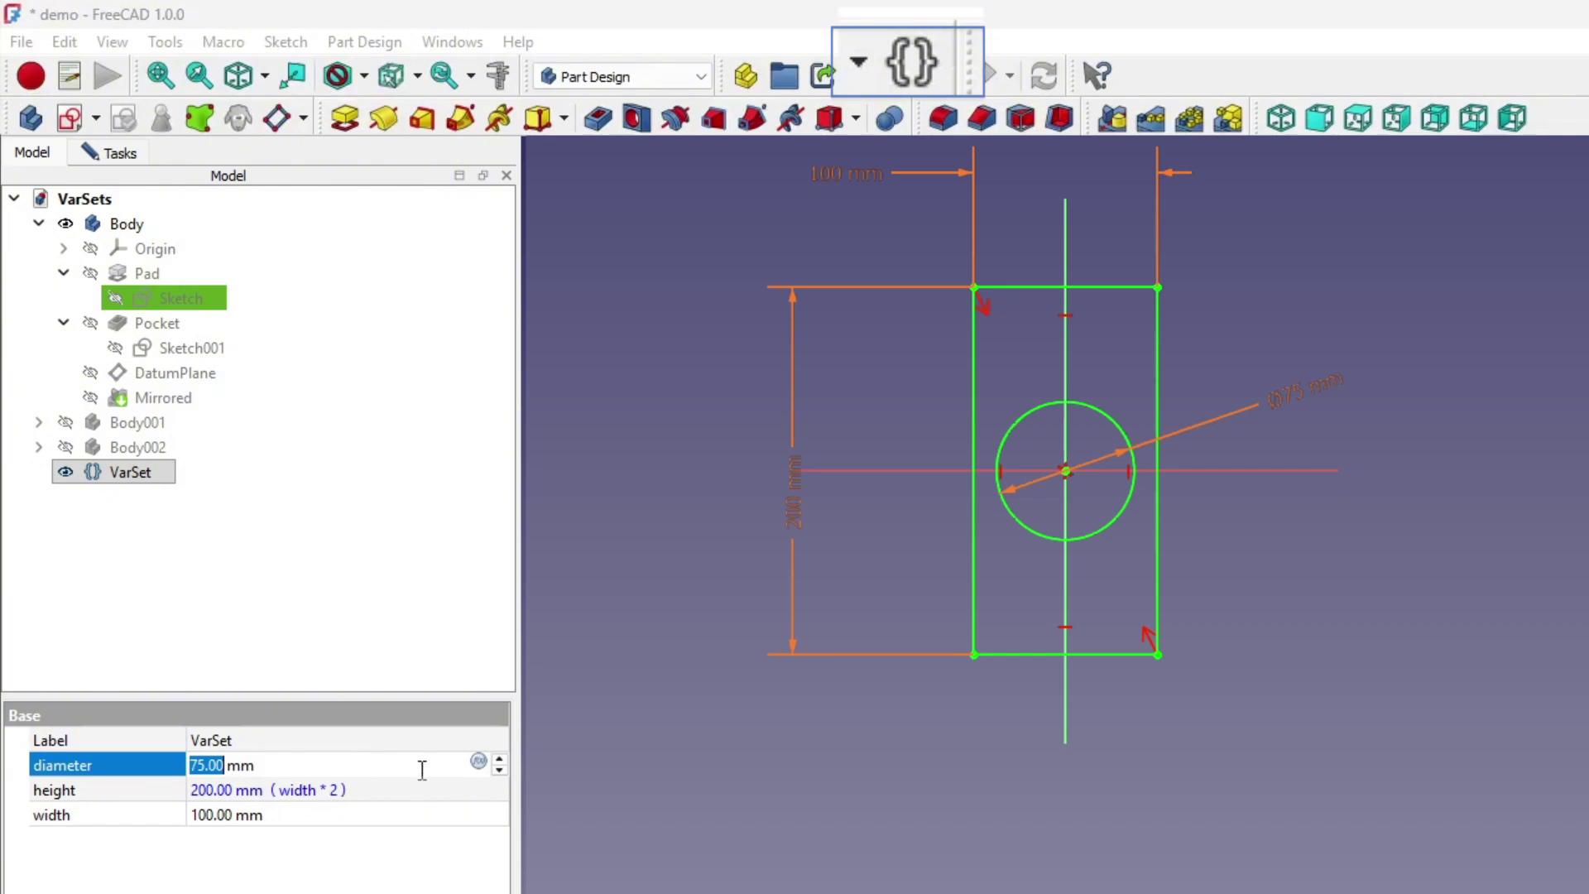
click(478, 765)
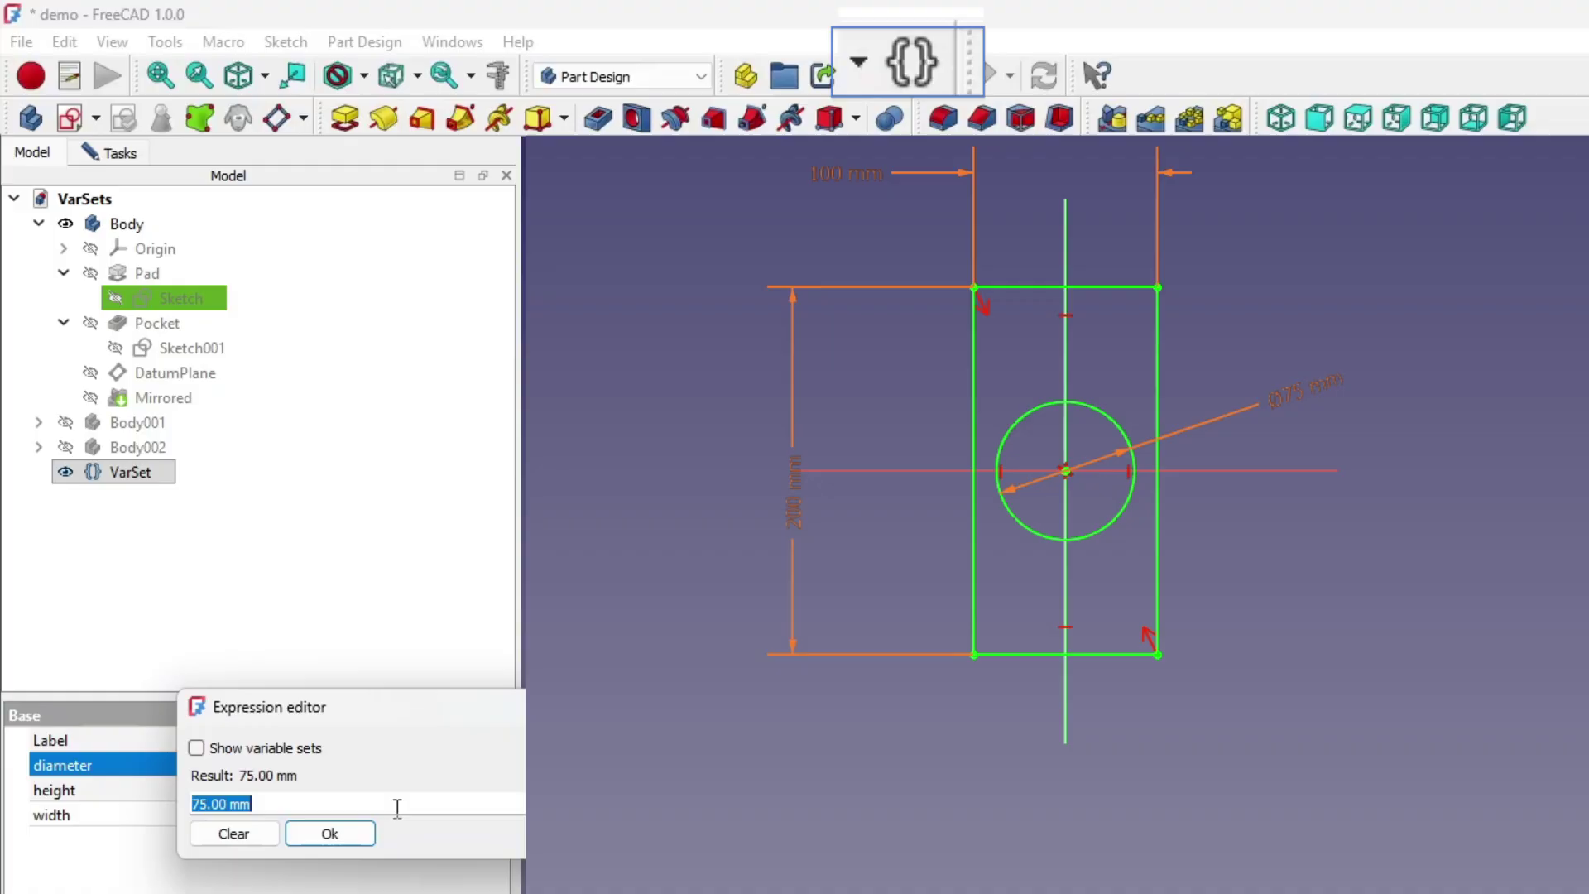
text(height)
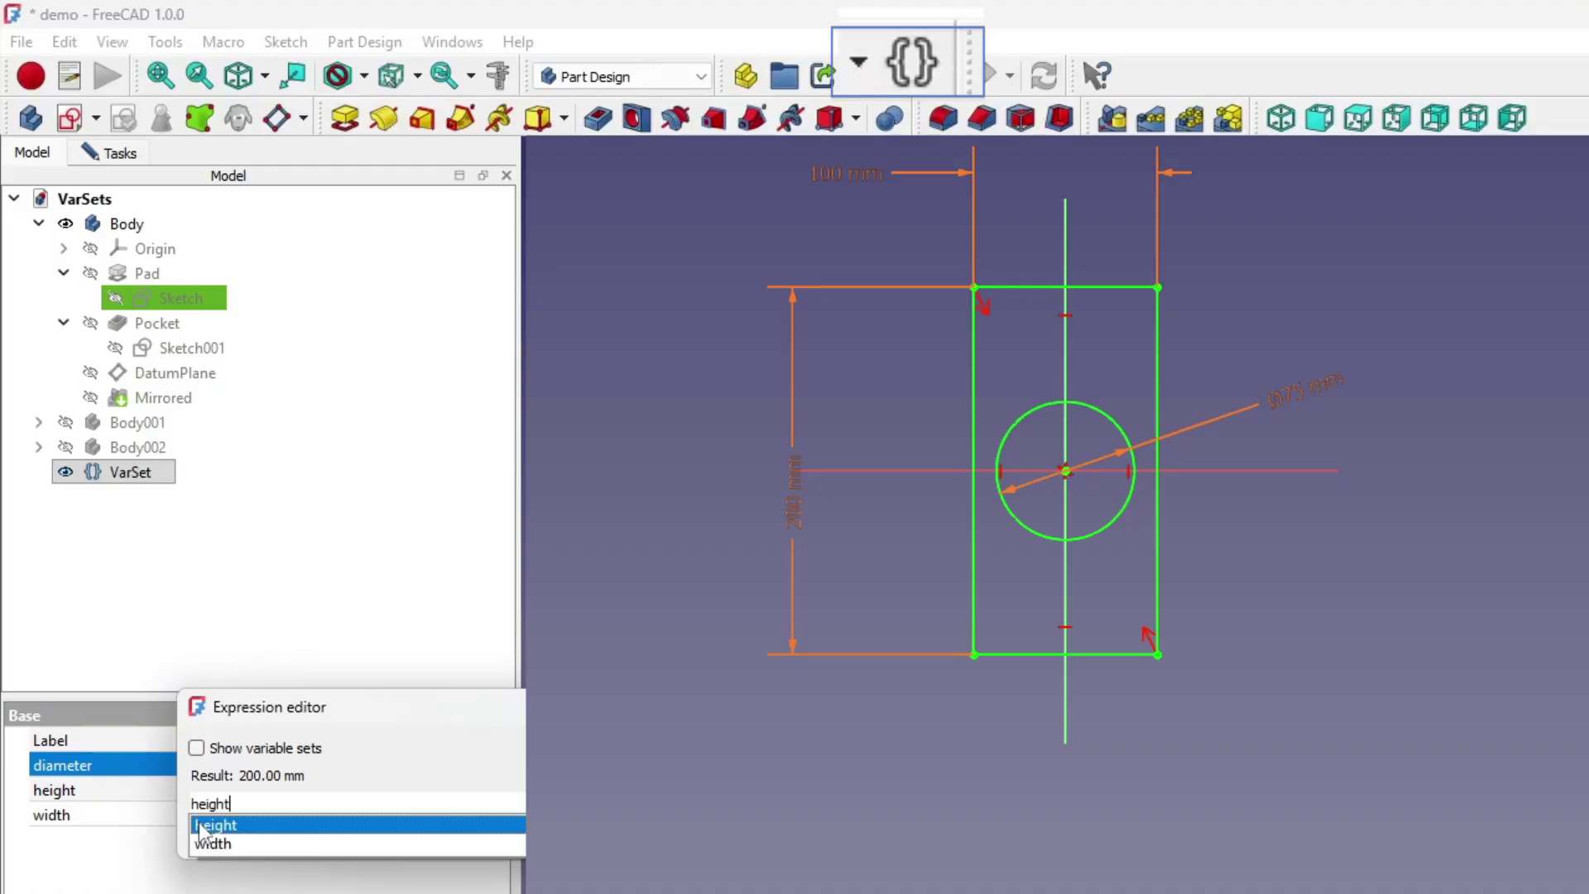
click(200, 825)
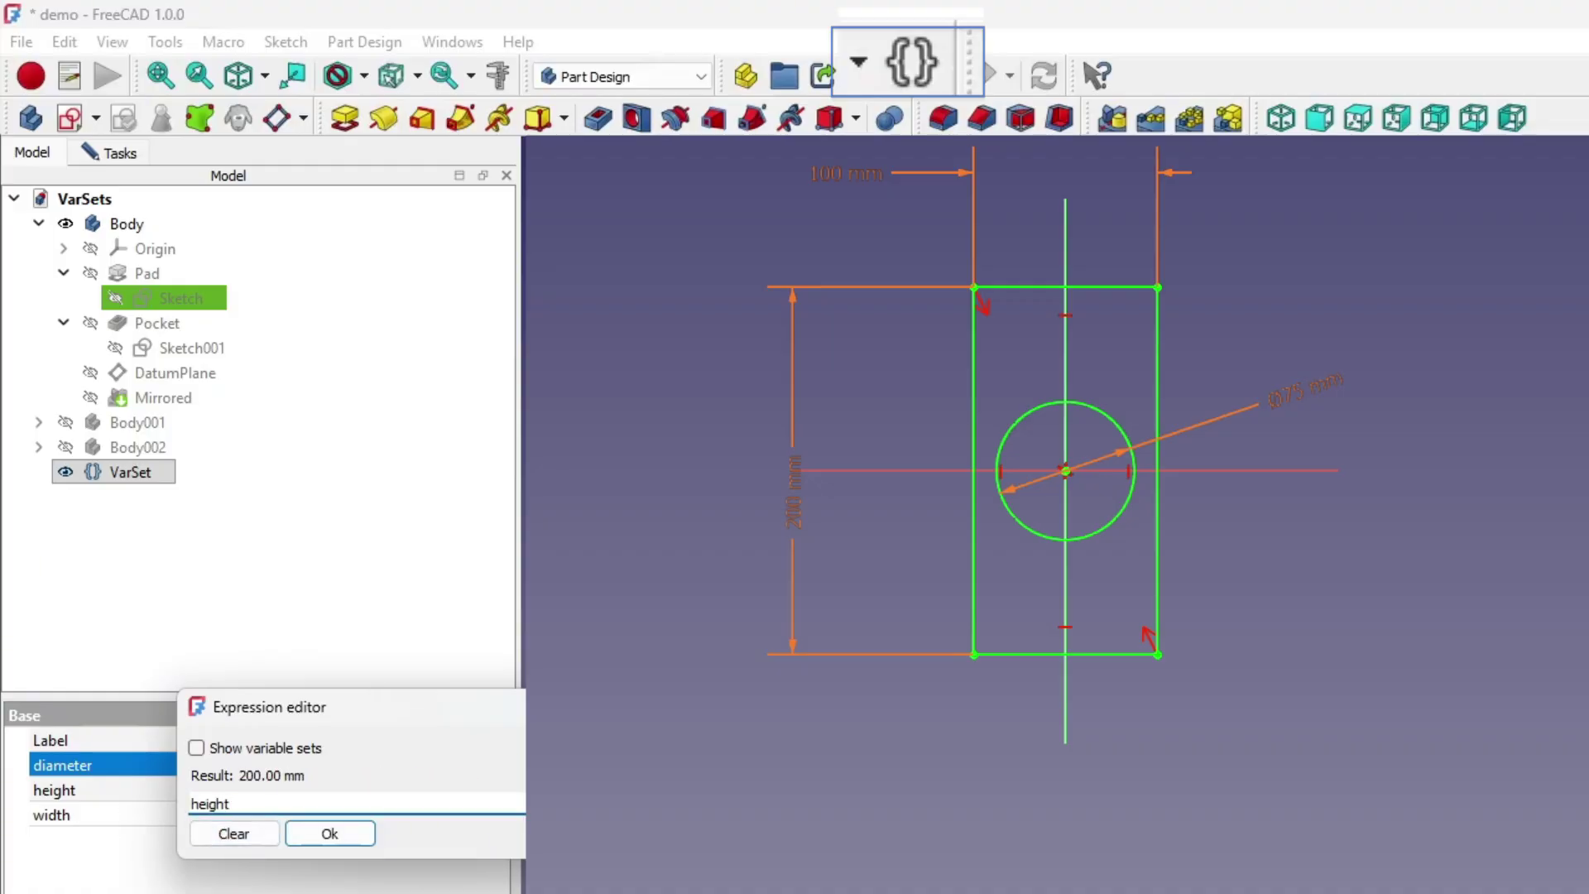
text(/3)
key(Return)
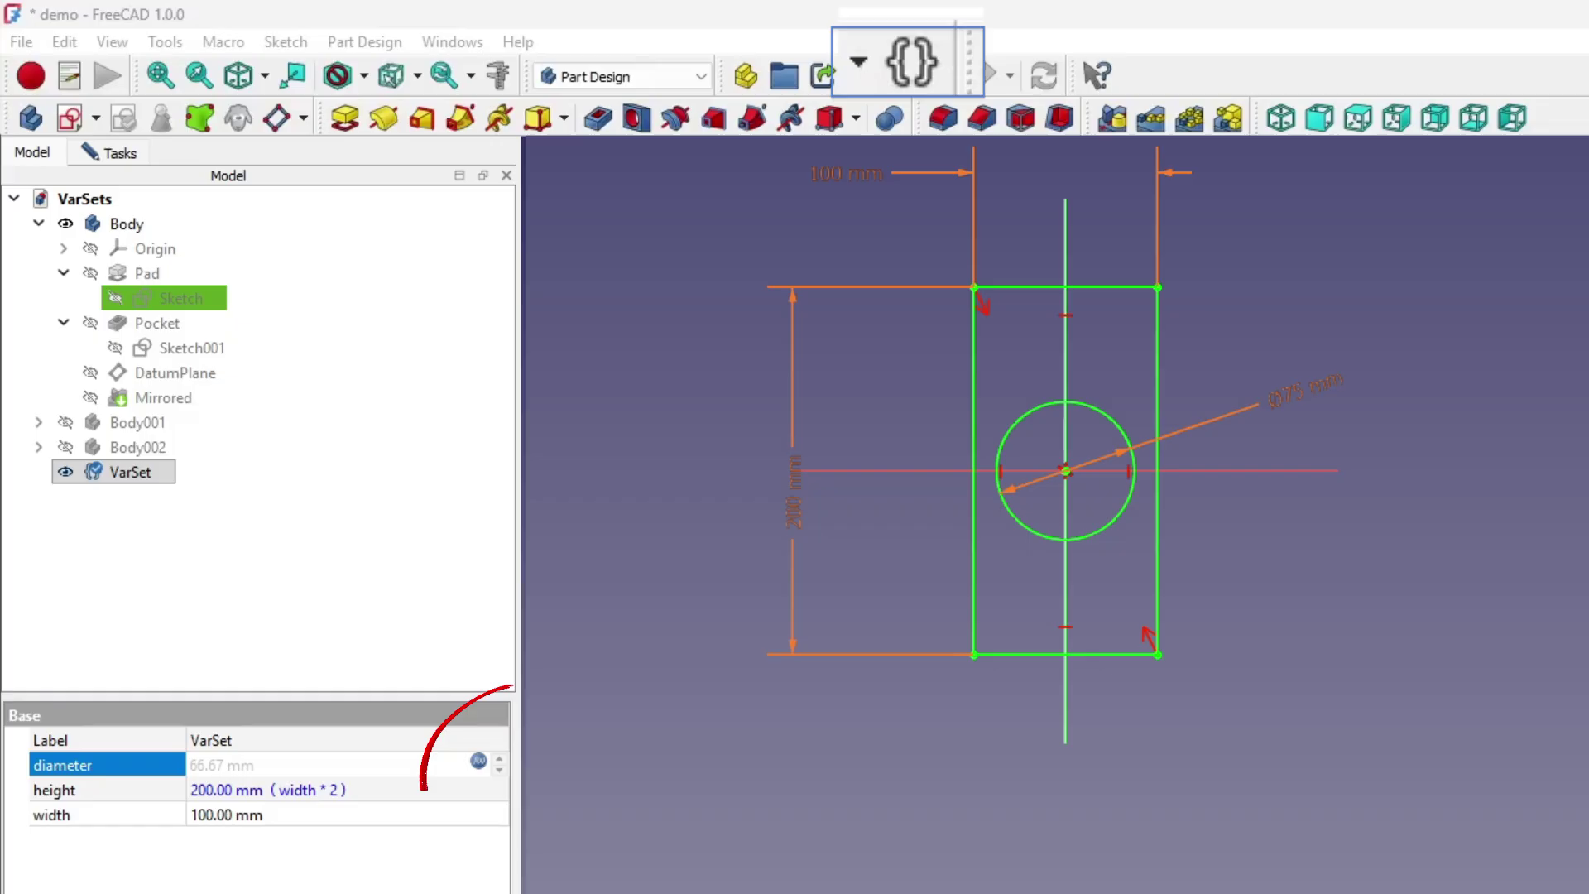
Abandon the height edit and set the VarSet width to 50 mm
click(393, 790)
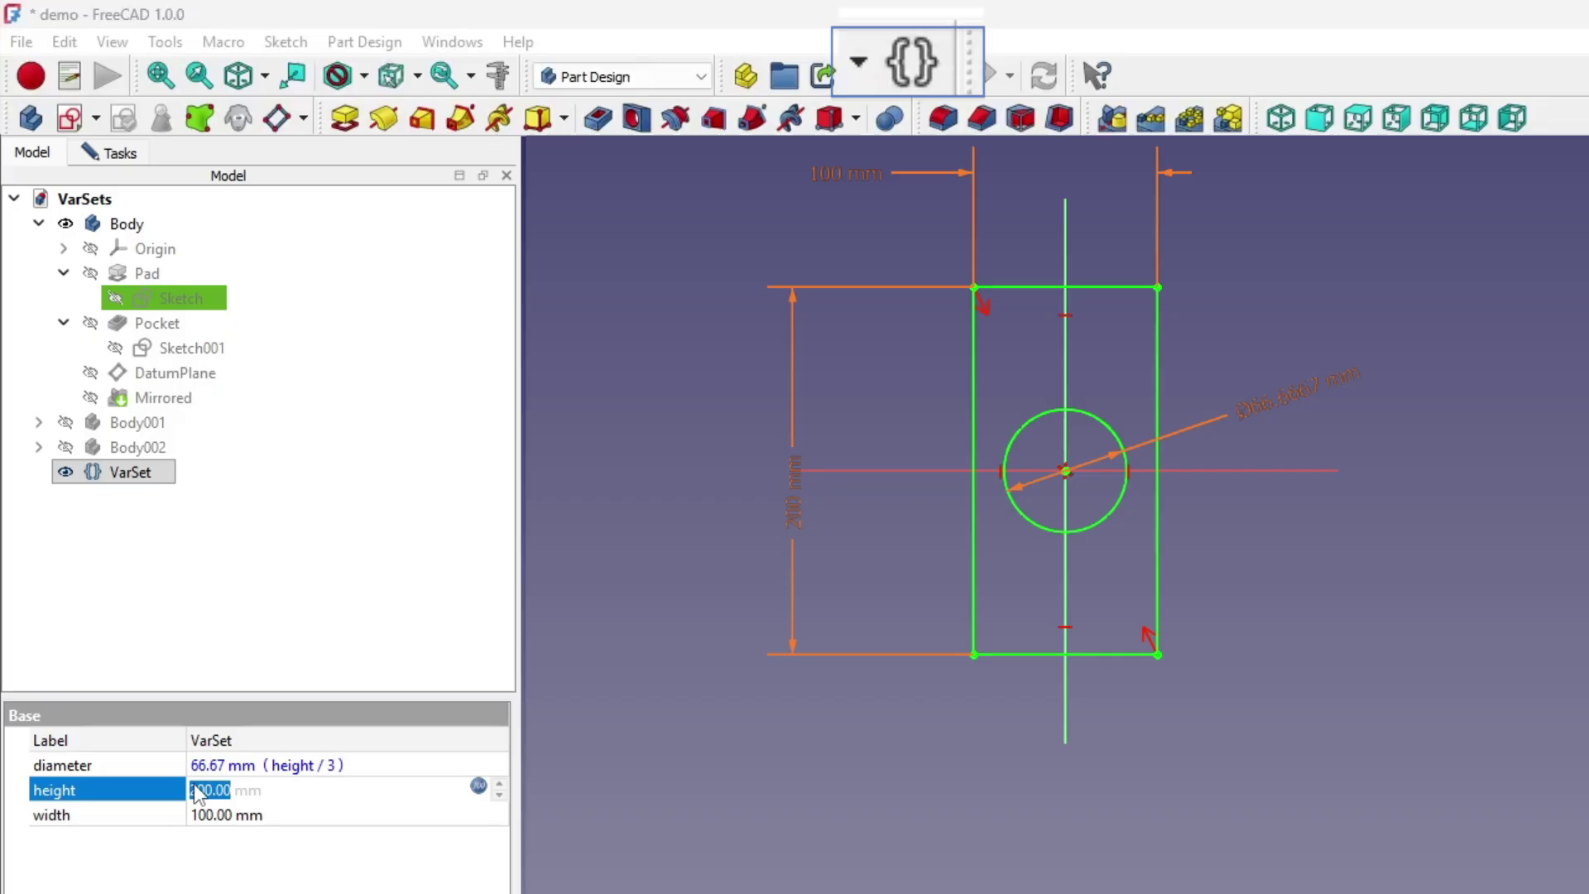
key(BackSpace)
click(221, 825)
text(5)
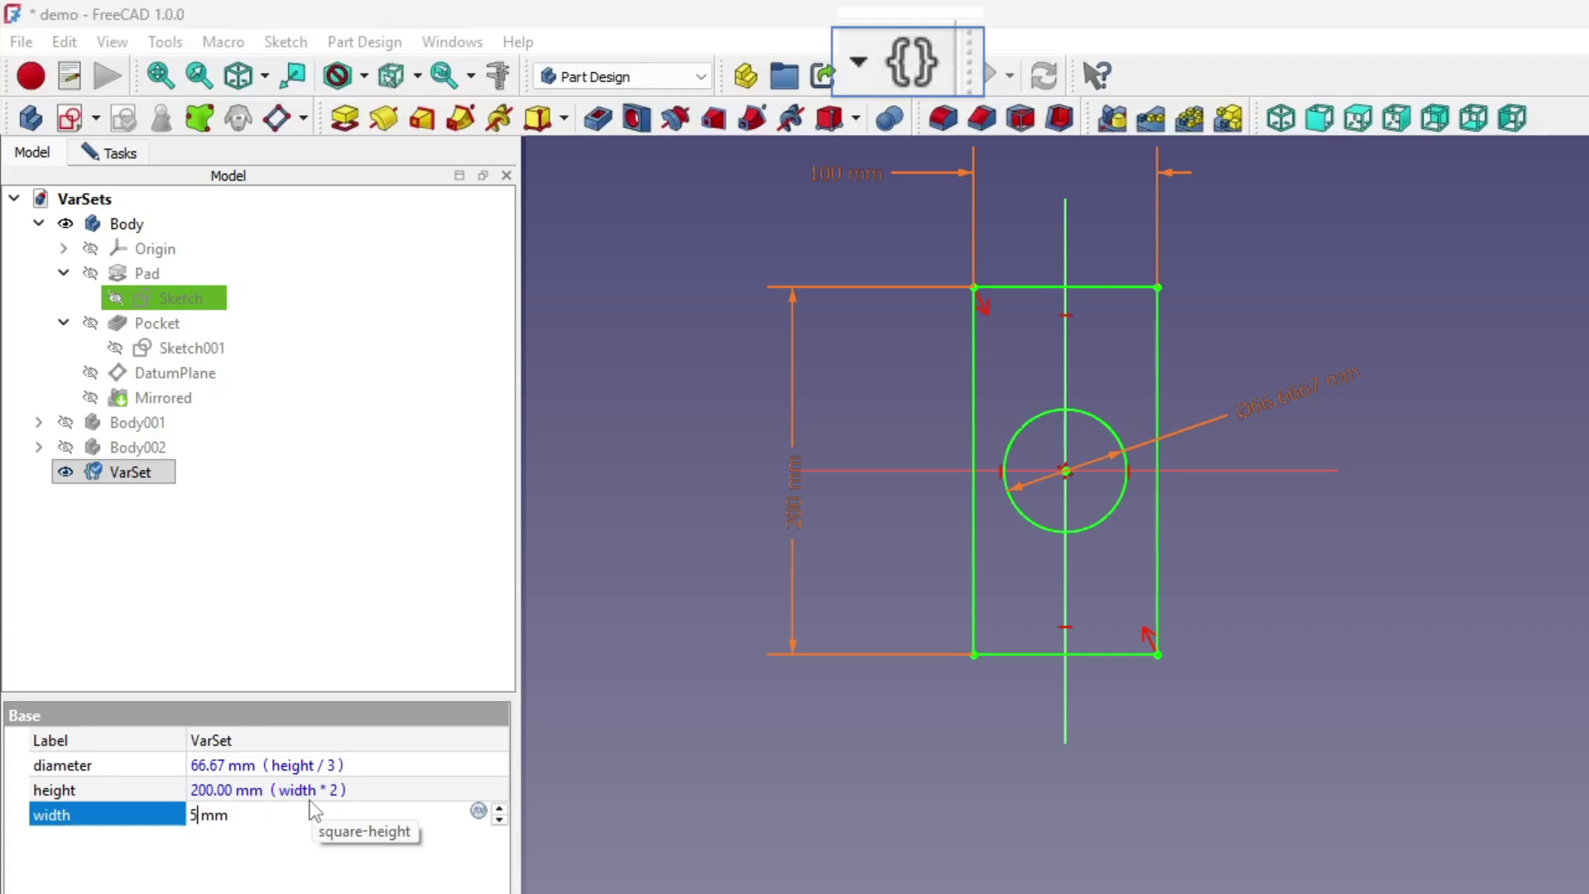
text(0)
key(Return)
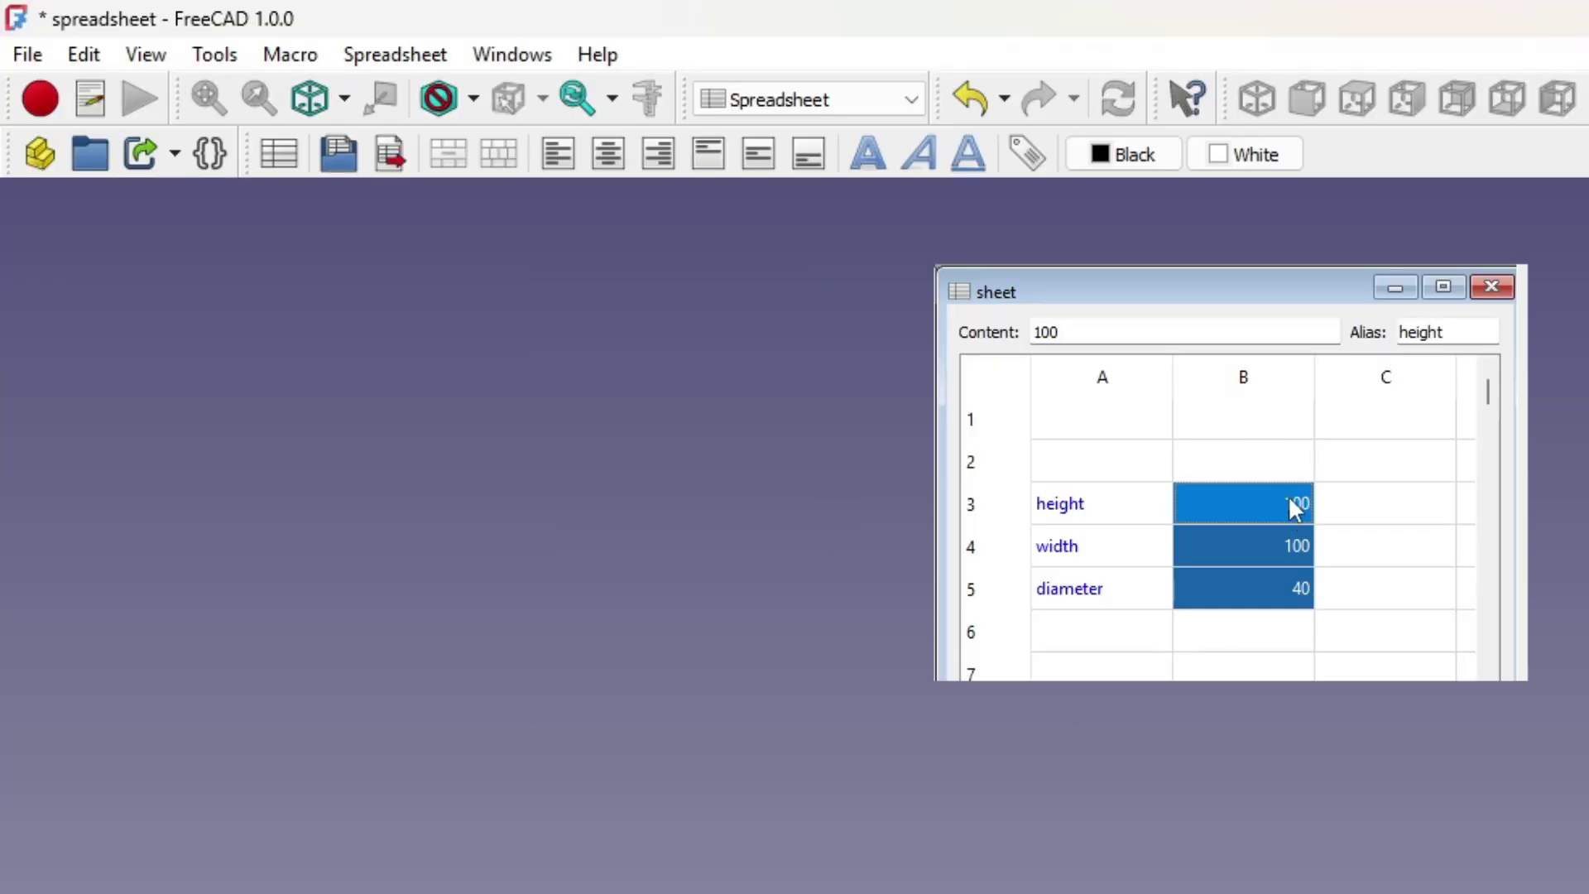
text(200)
Set spreadsheet height cell B3 to 200, then back to 100
key(Return)
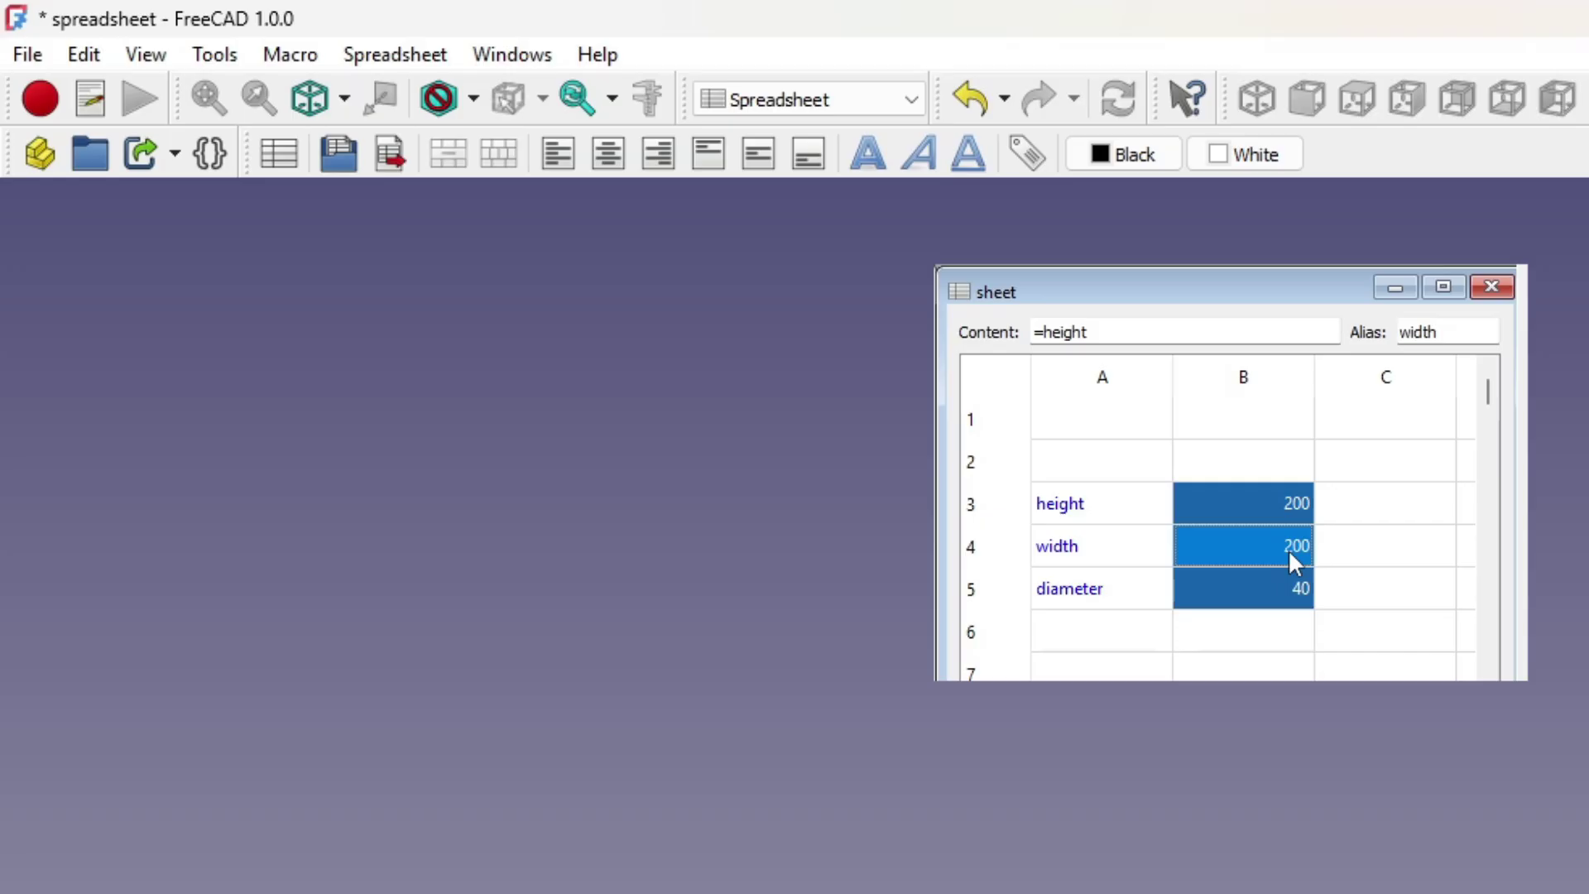
click(1298, 506)
text(1)
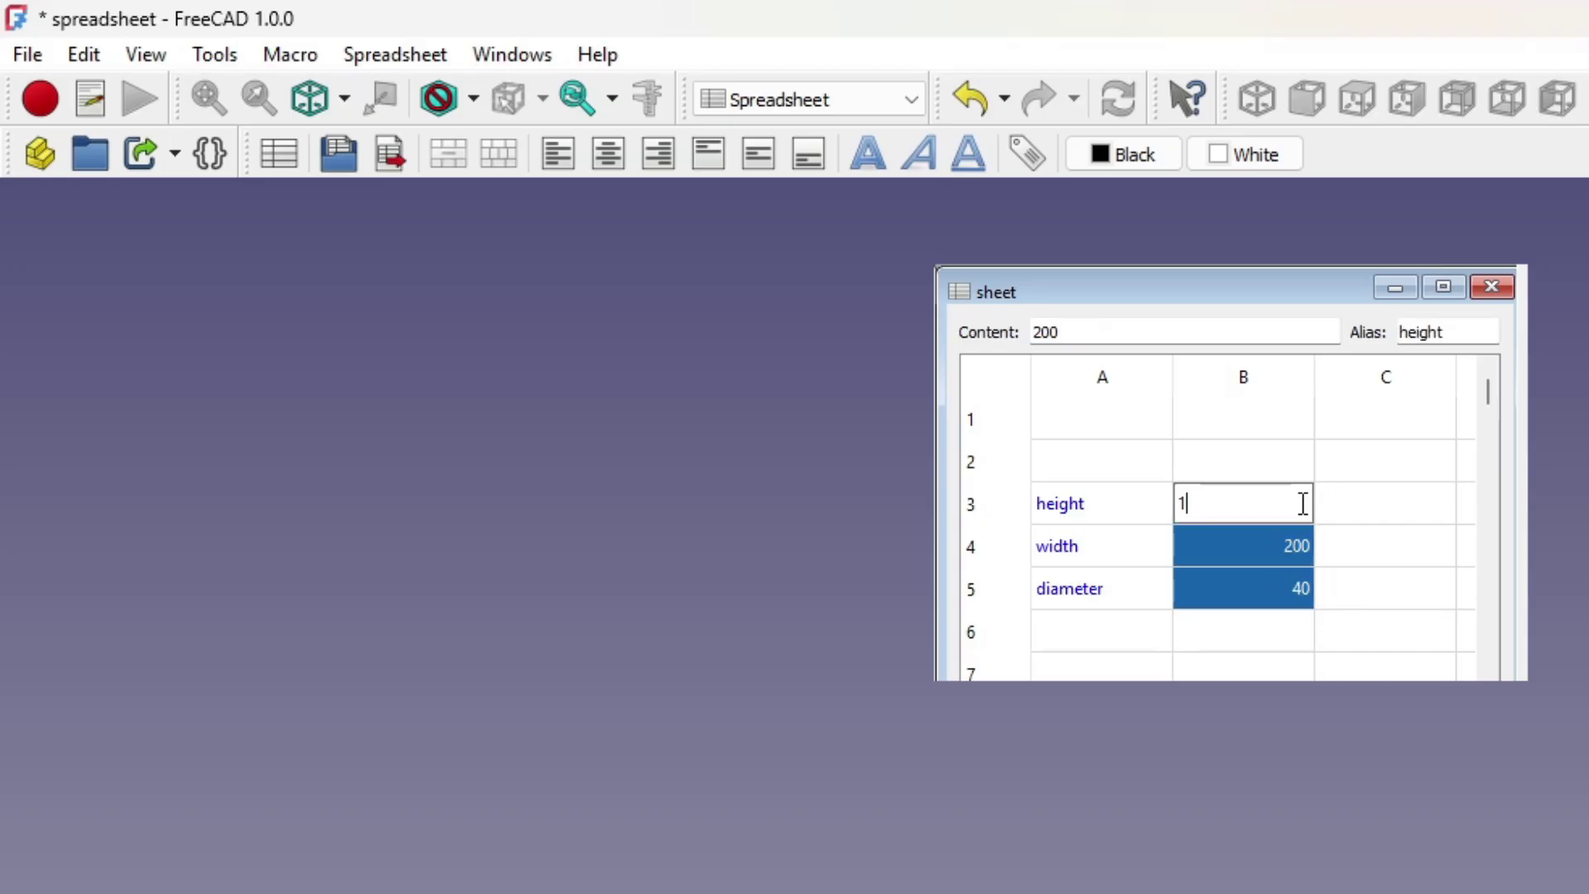
text(00)
key(Return)
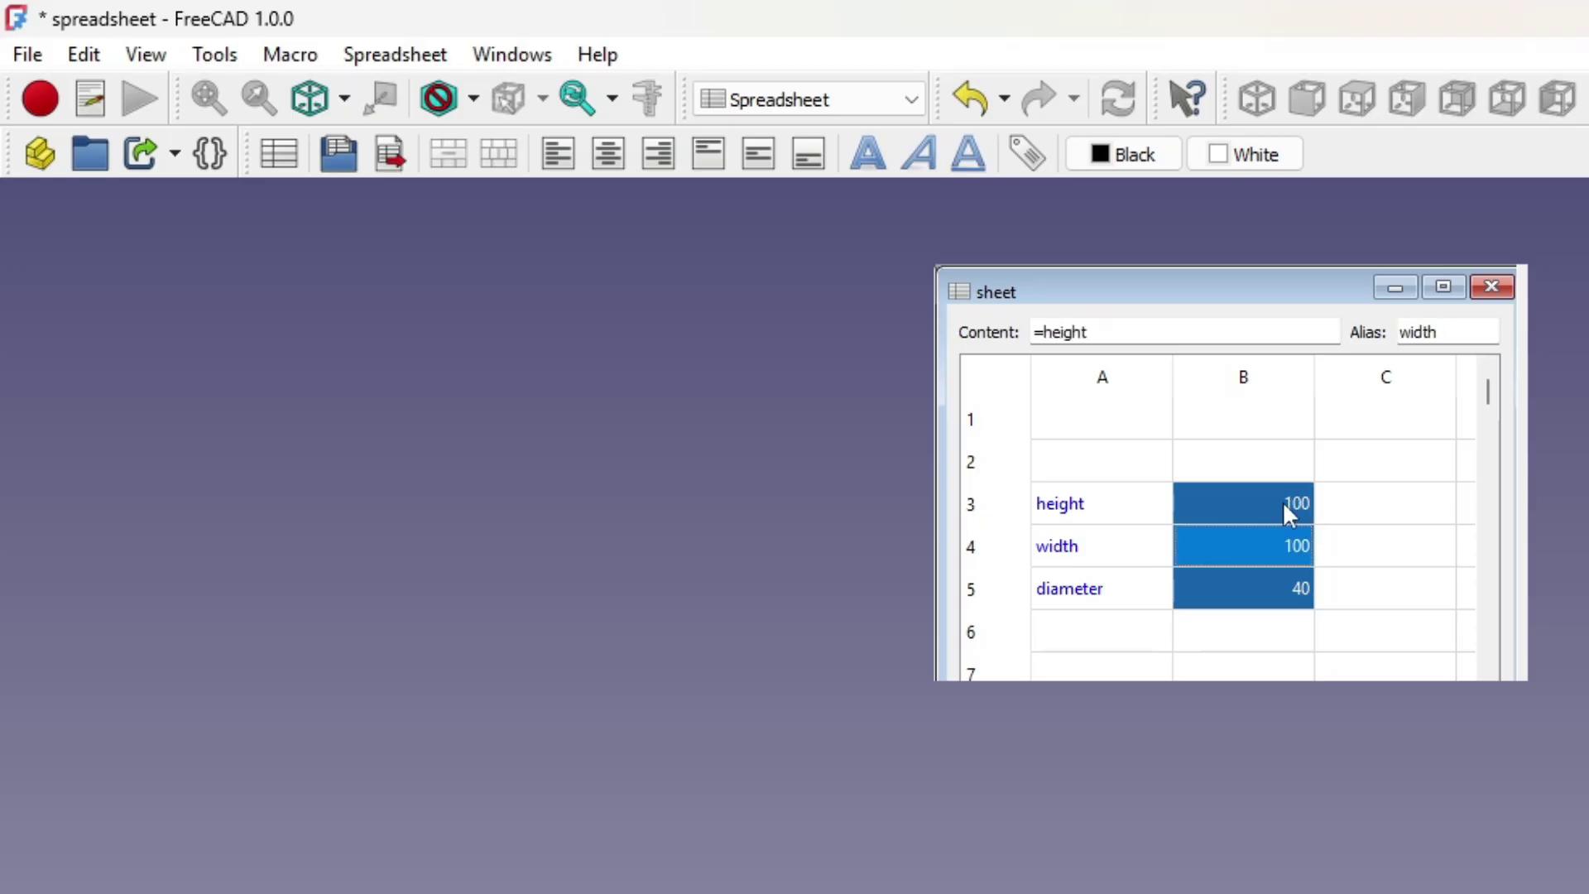
Change width cell B4's formula from =height to =height*2
double_click(1293, 543)
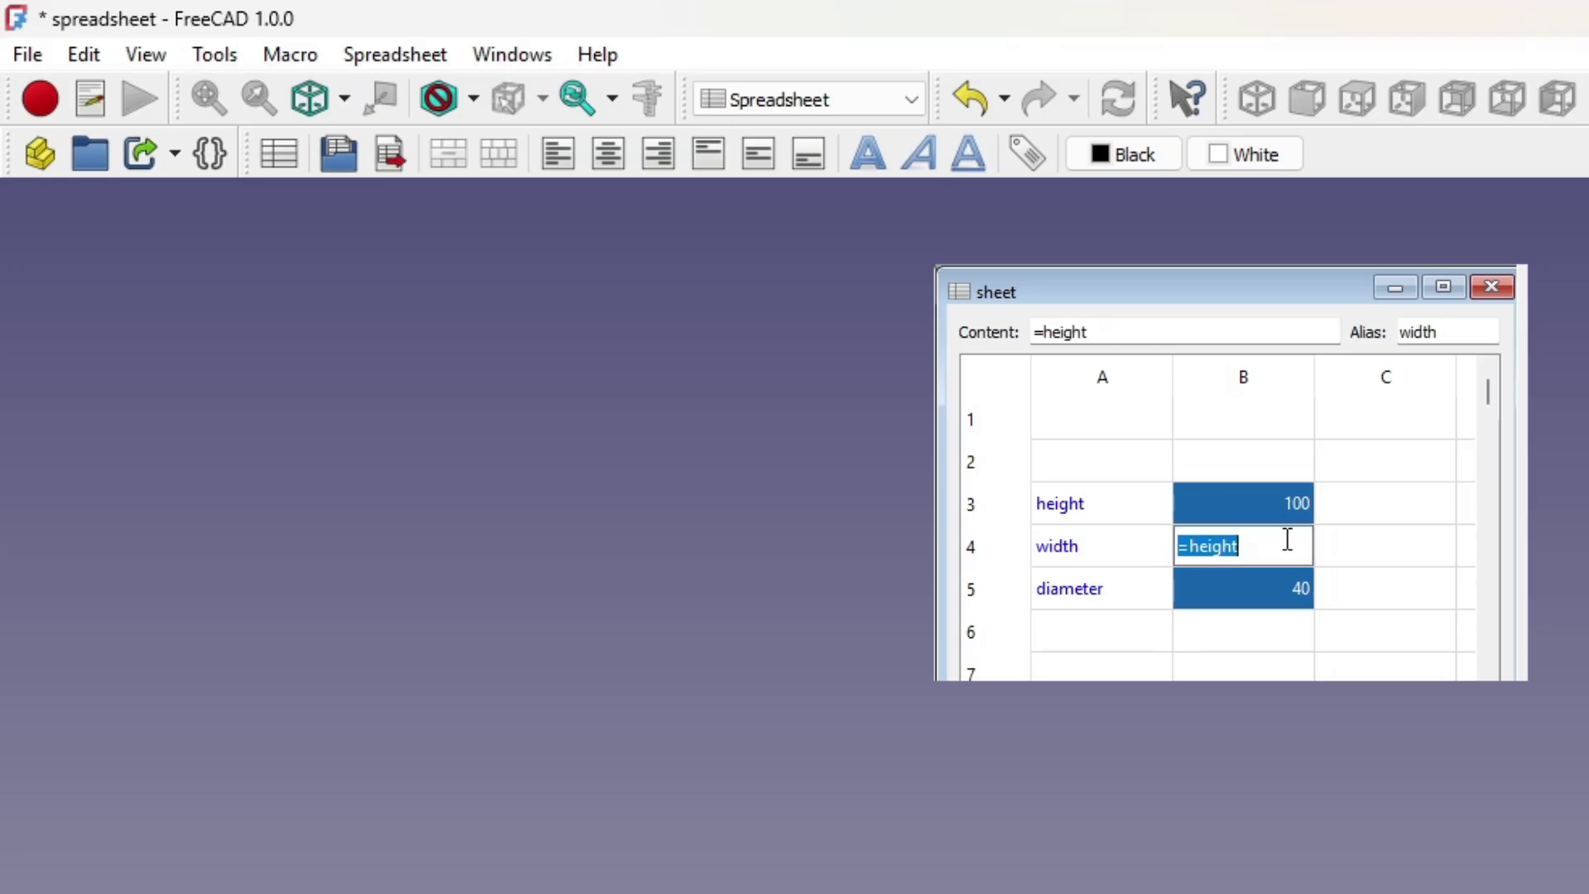
click(1284, 543)
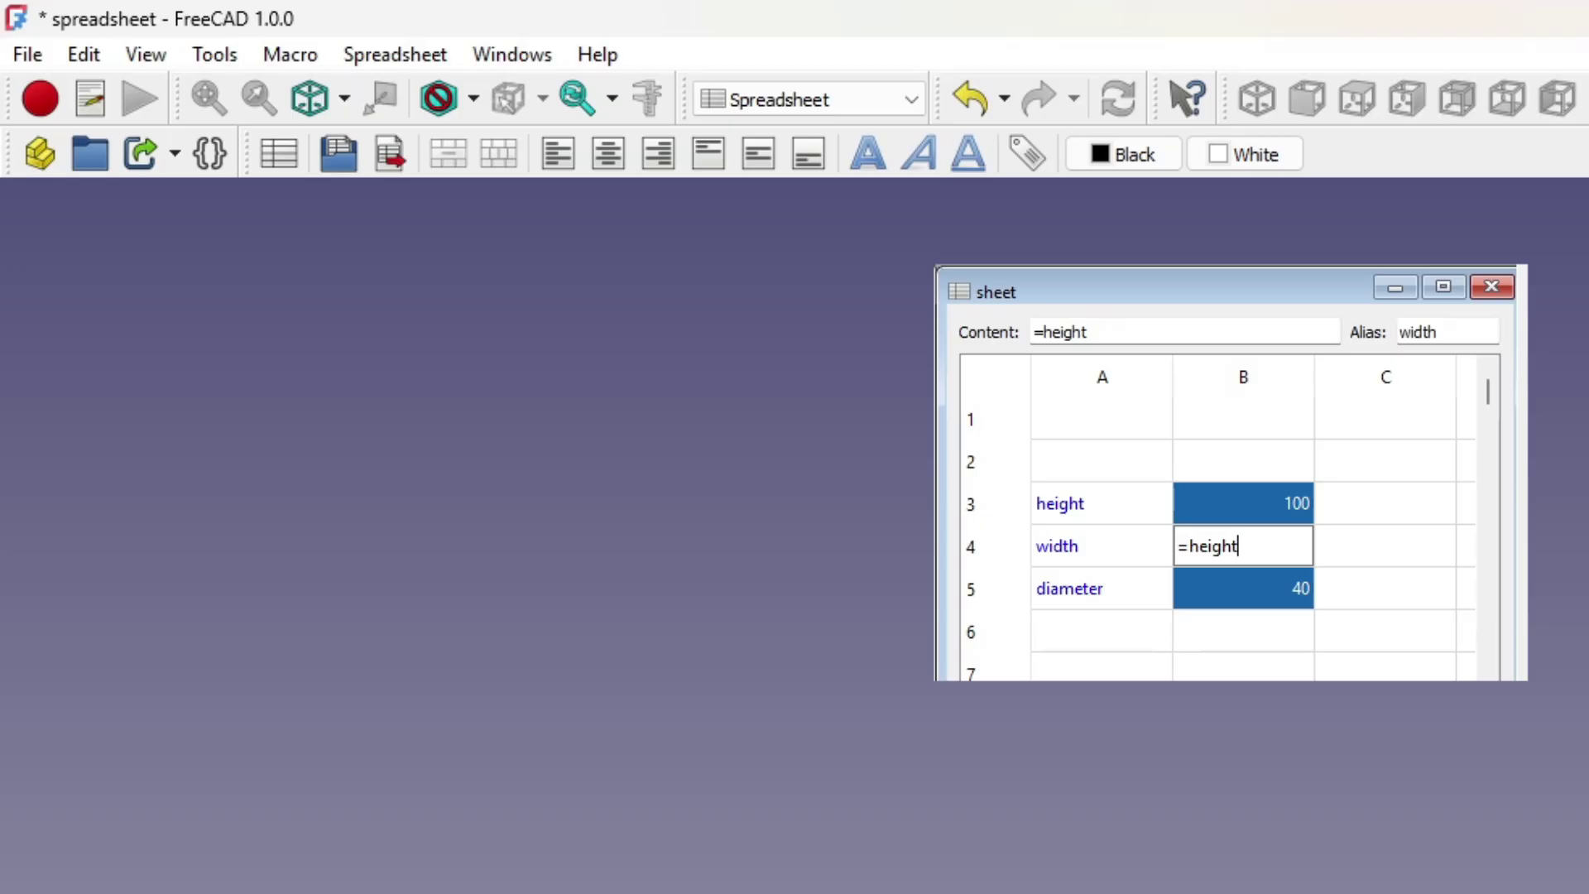
text(*2)
key(Return)
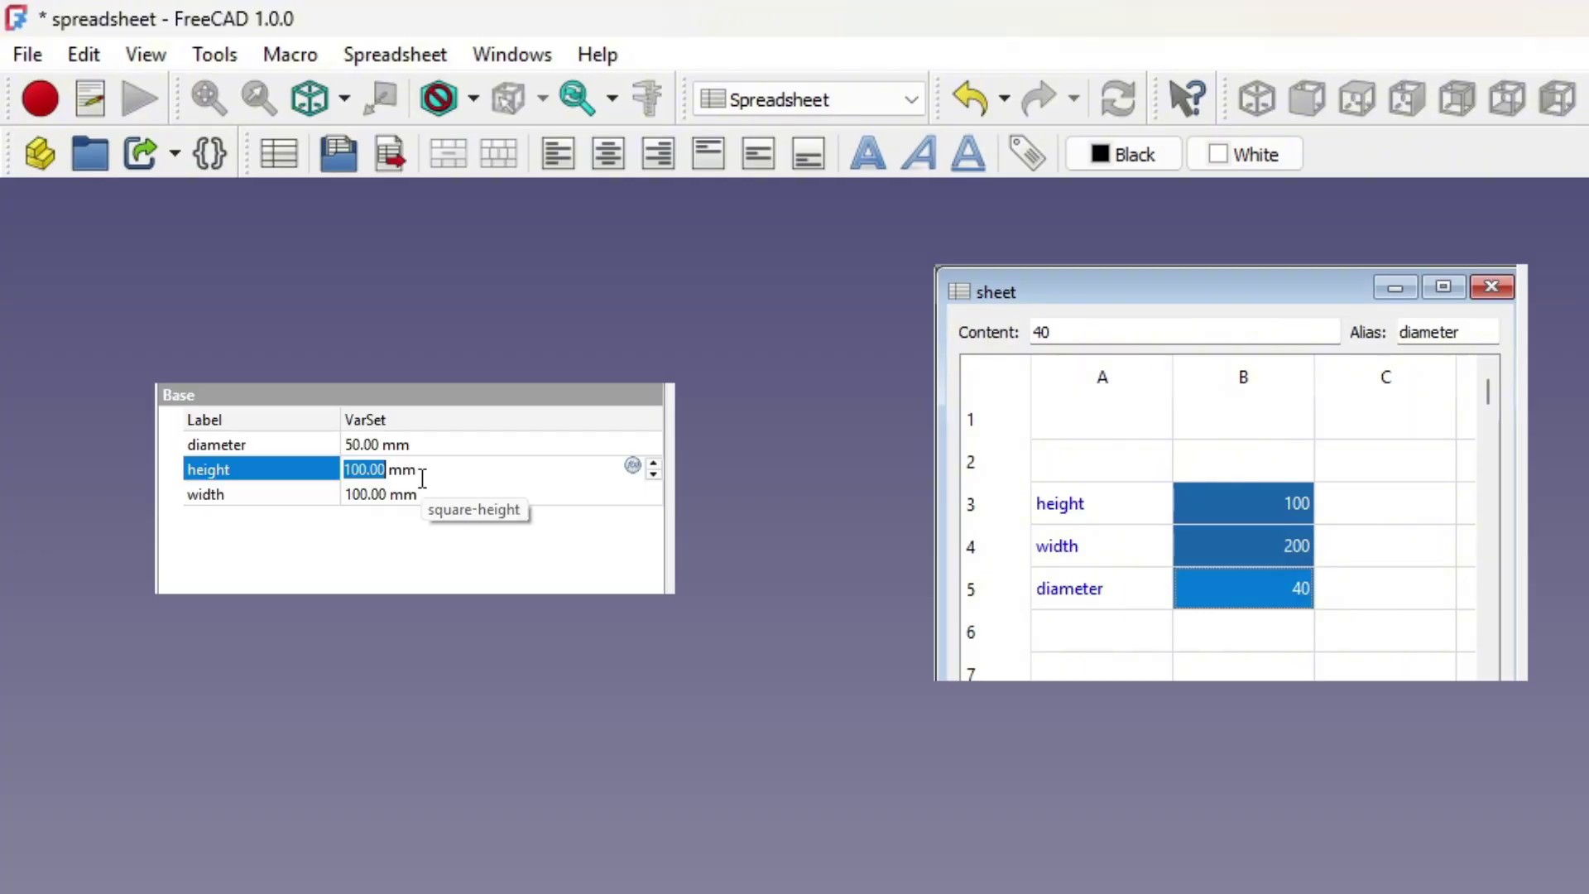
Enter width*2 as the VarSet height formula, picking width from autocomplete
click(633, 468)
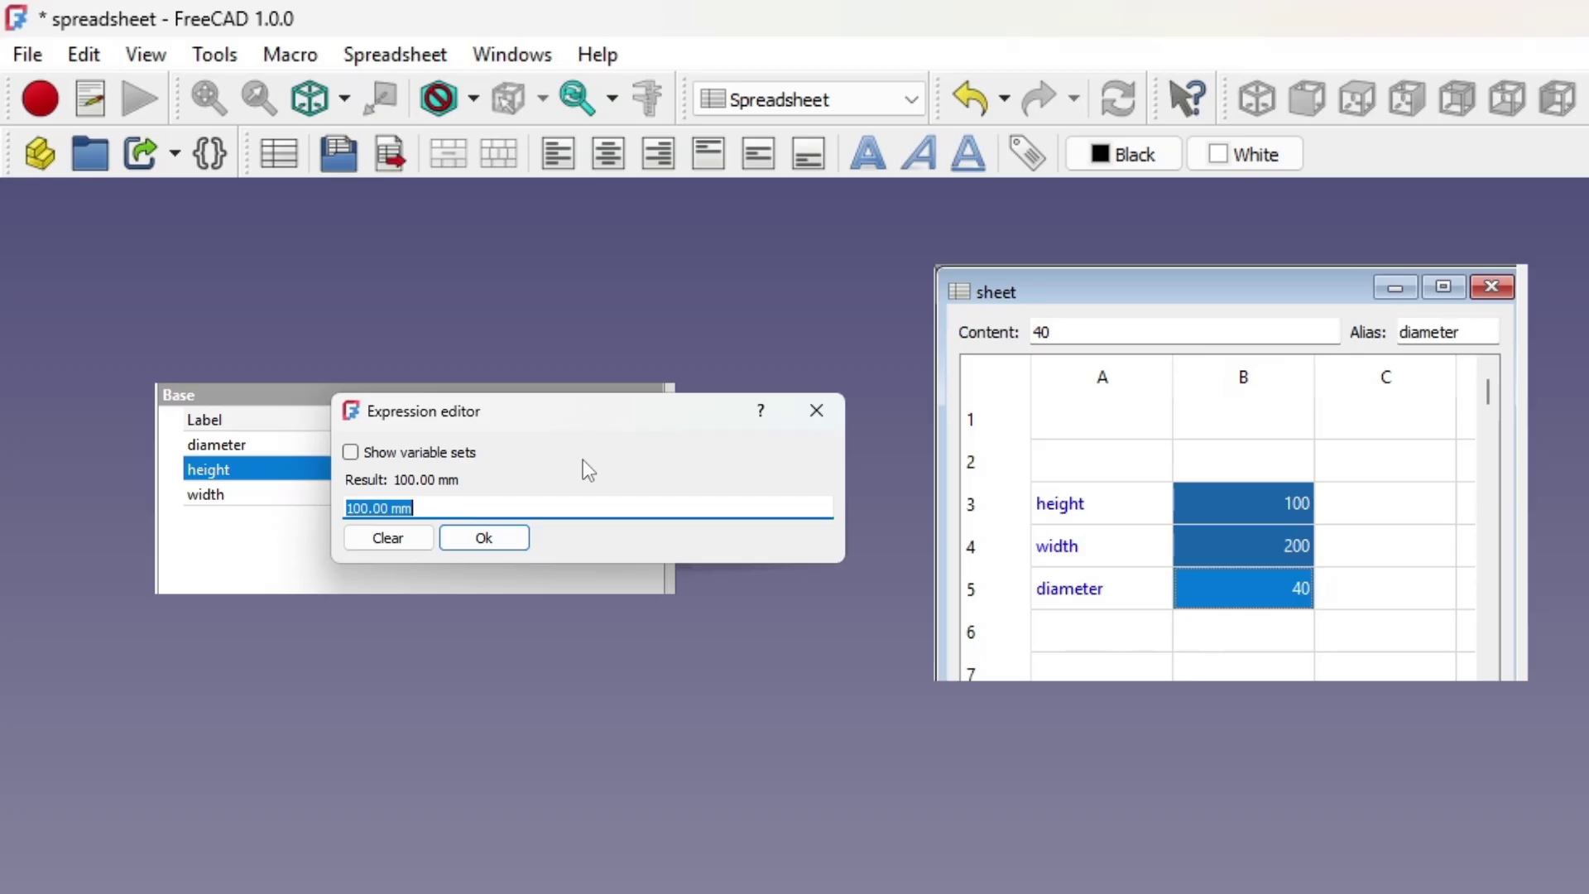
text(w)
click(348, 531)
text(*2)
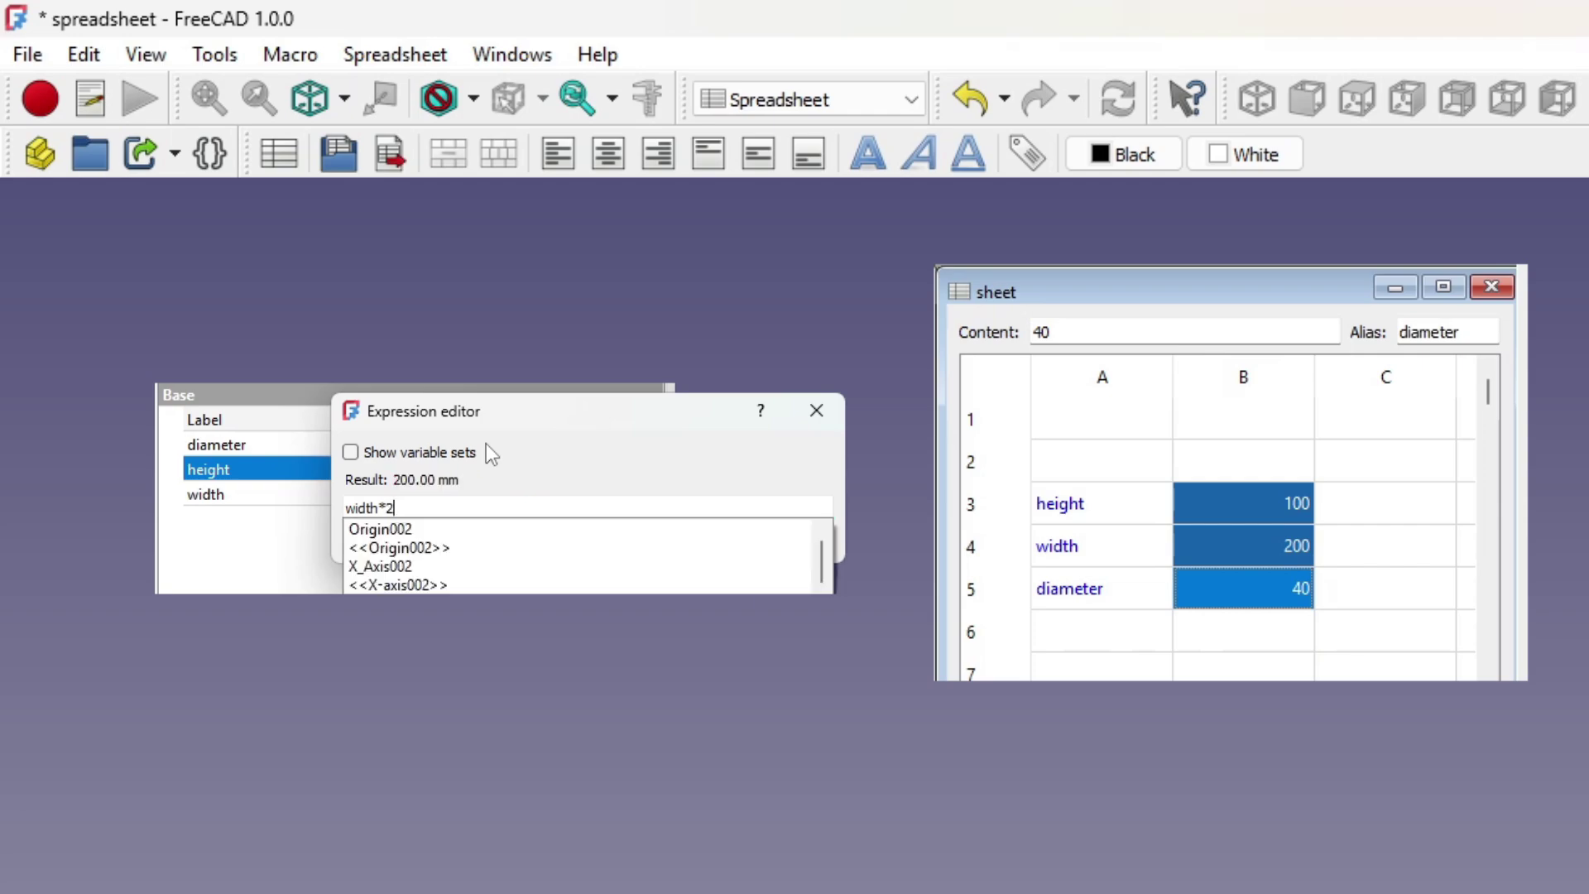
key(Escape)
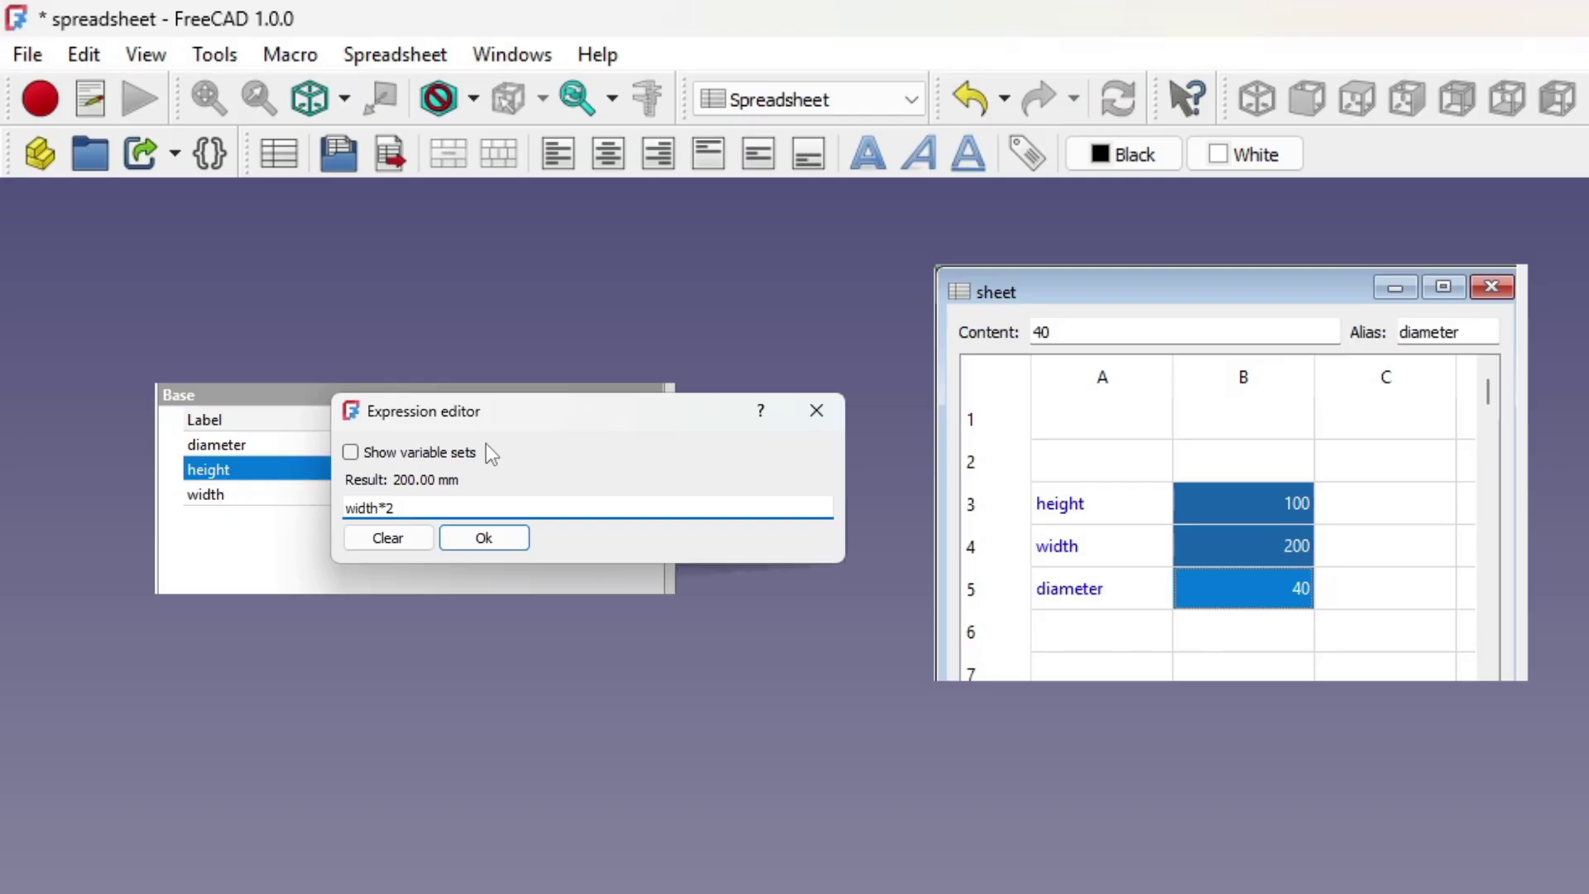